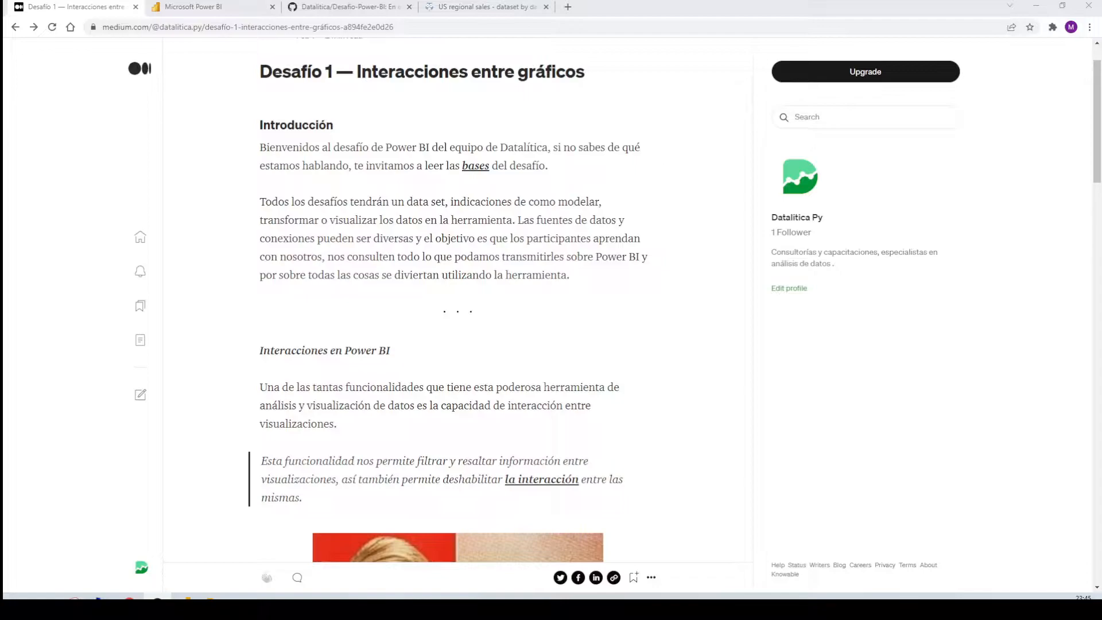
Read the Desafío 1 article's introduction, sample report, data set section and requirements, and check the live example report.
scroll(518, 381, down, 2)
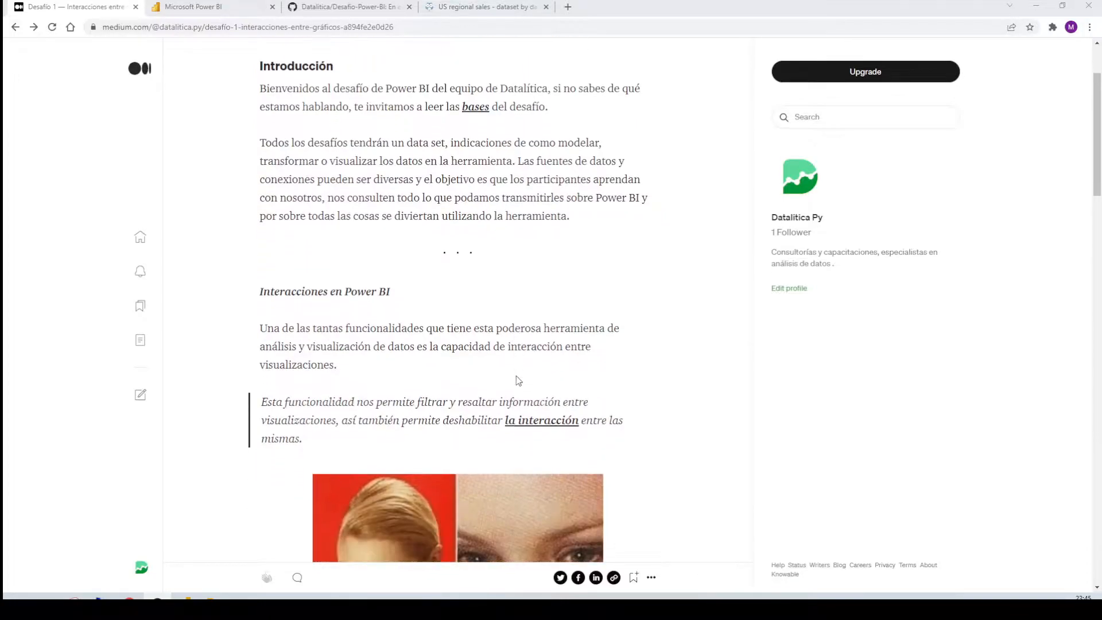
scroll(518, 380, down, 1)
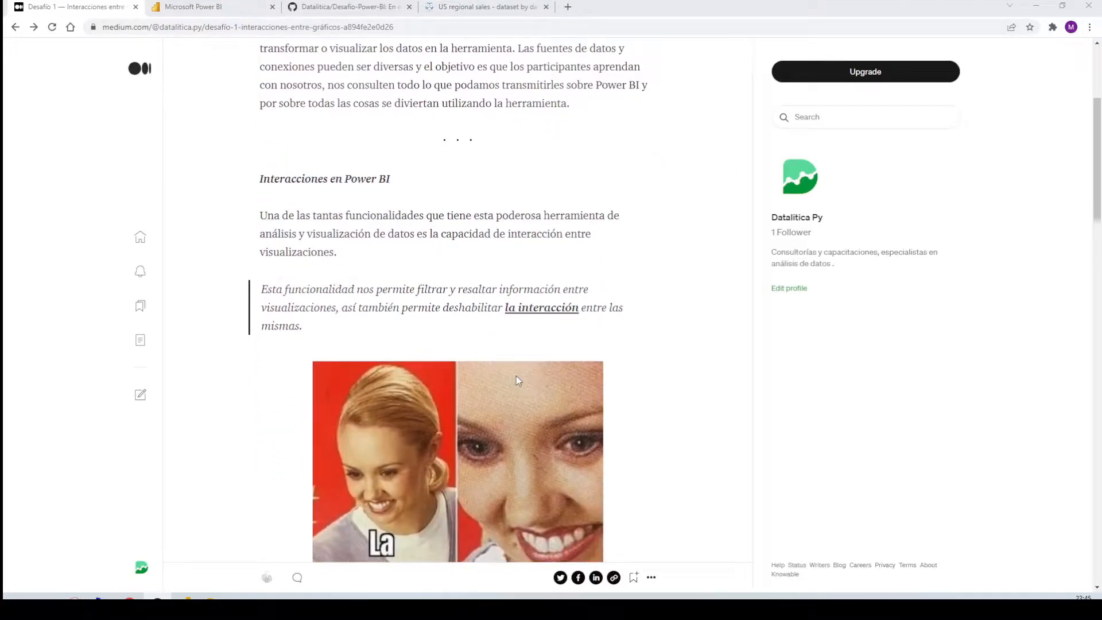
scroll(519, 380, down, 3)
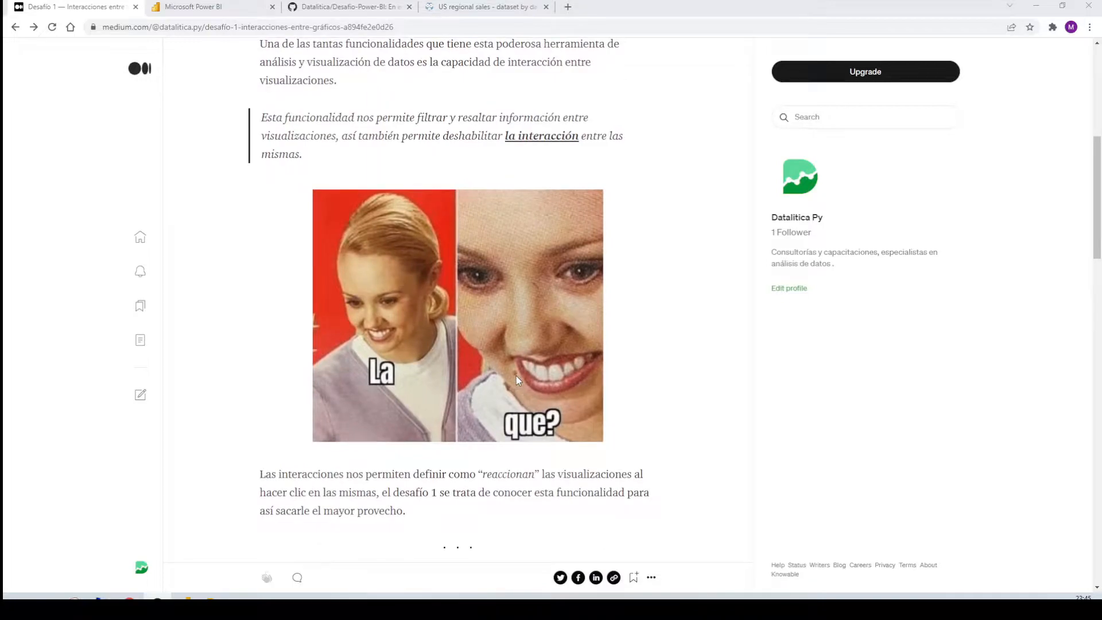
scroll(518, 380, down, 5)
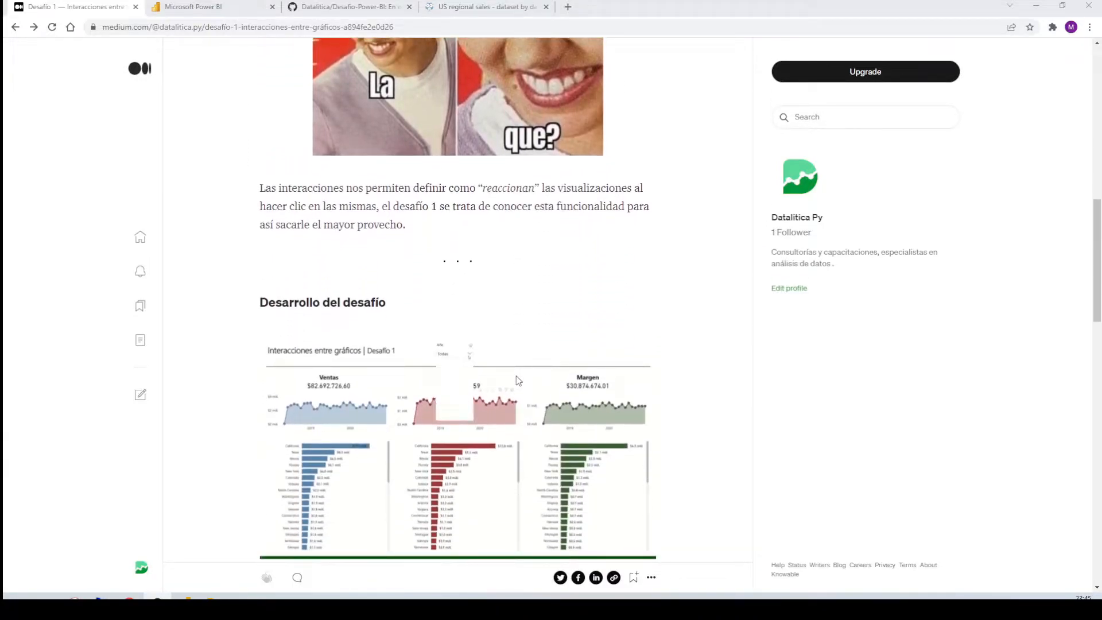
scroll(518, 380, down, 1)
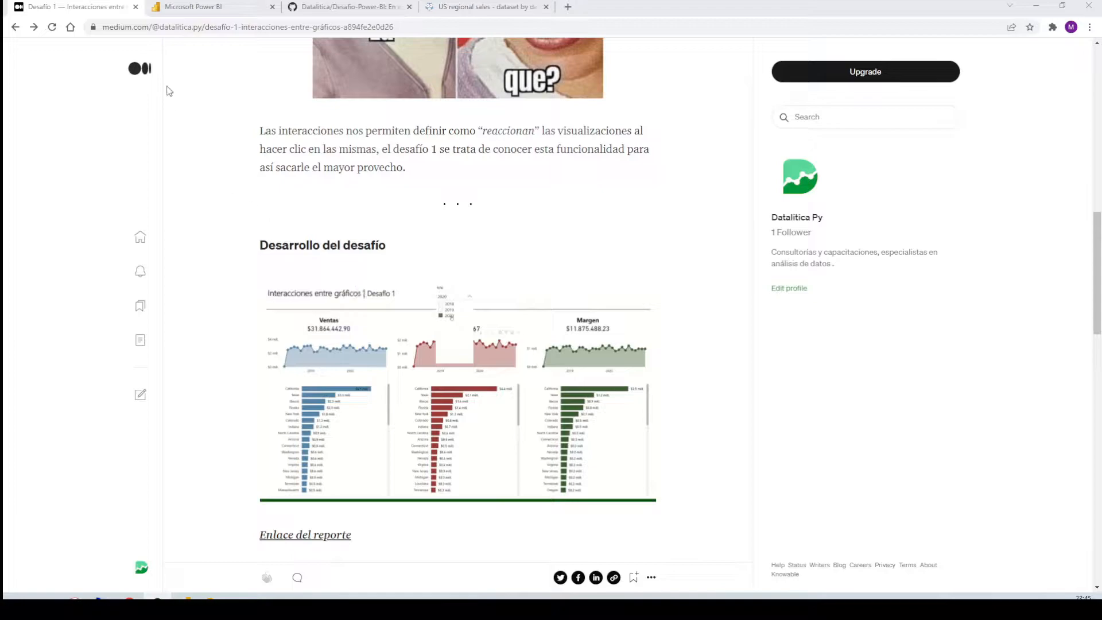
click(204, 8)
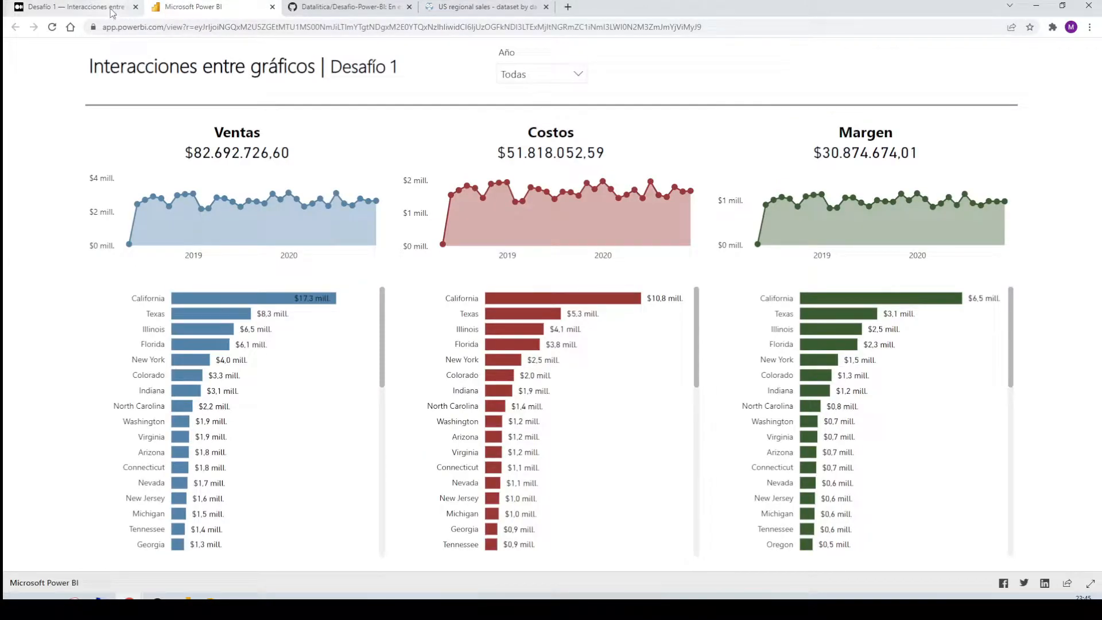
click(110, 12)
scroll(443, 301, down, 5)
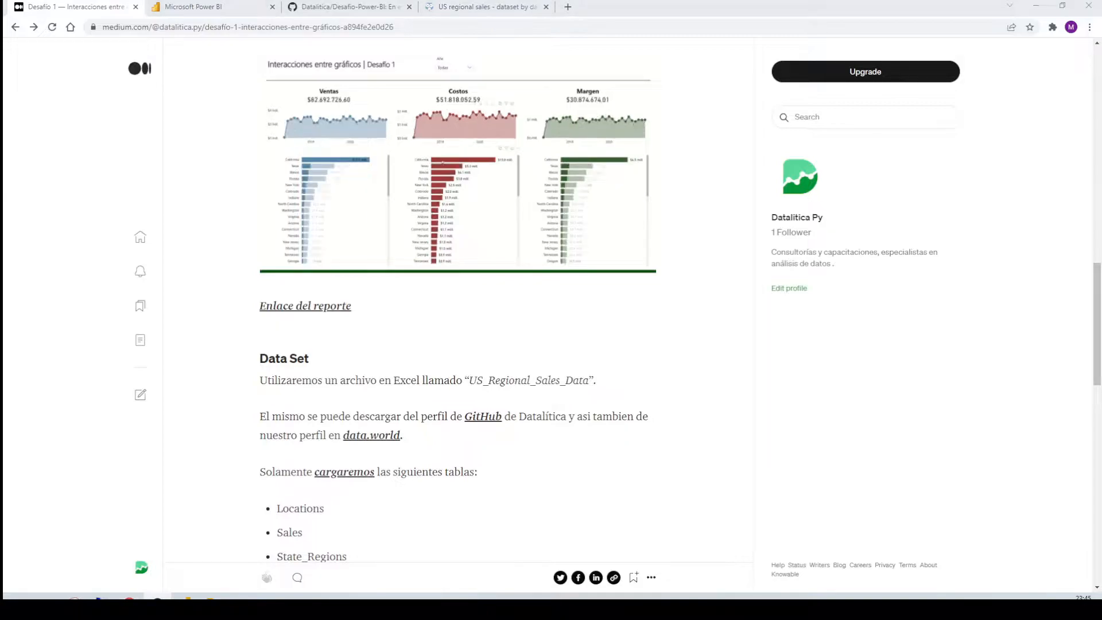
scroll(529, 444, down, 5)
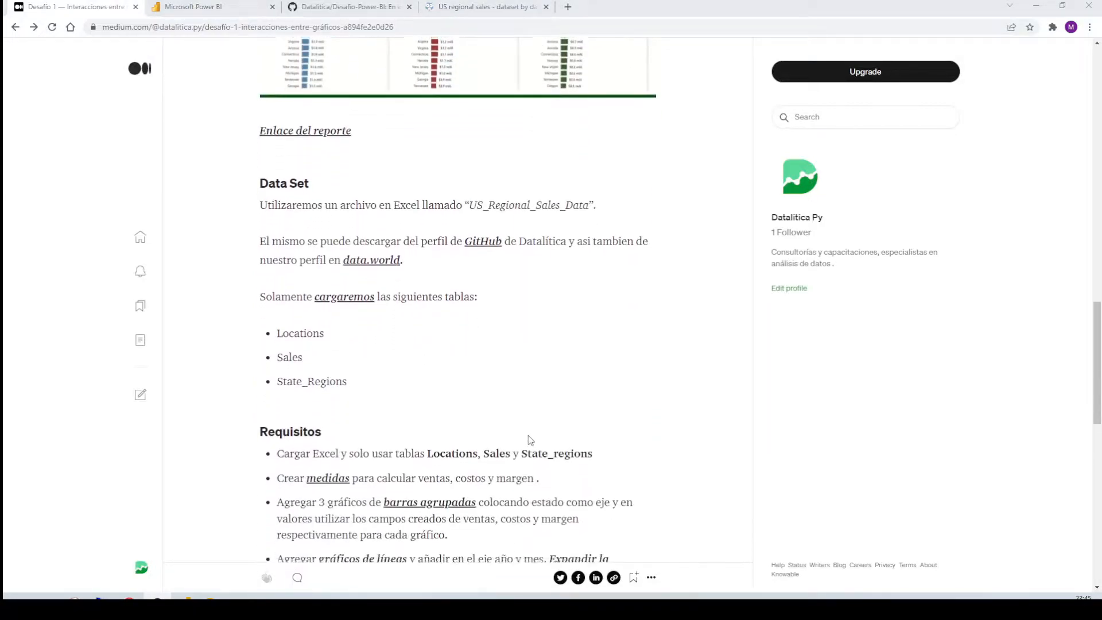
scroll(529, 440, down, 2)
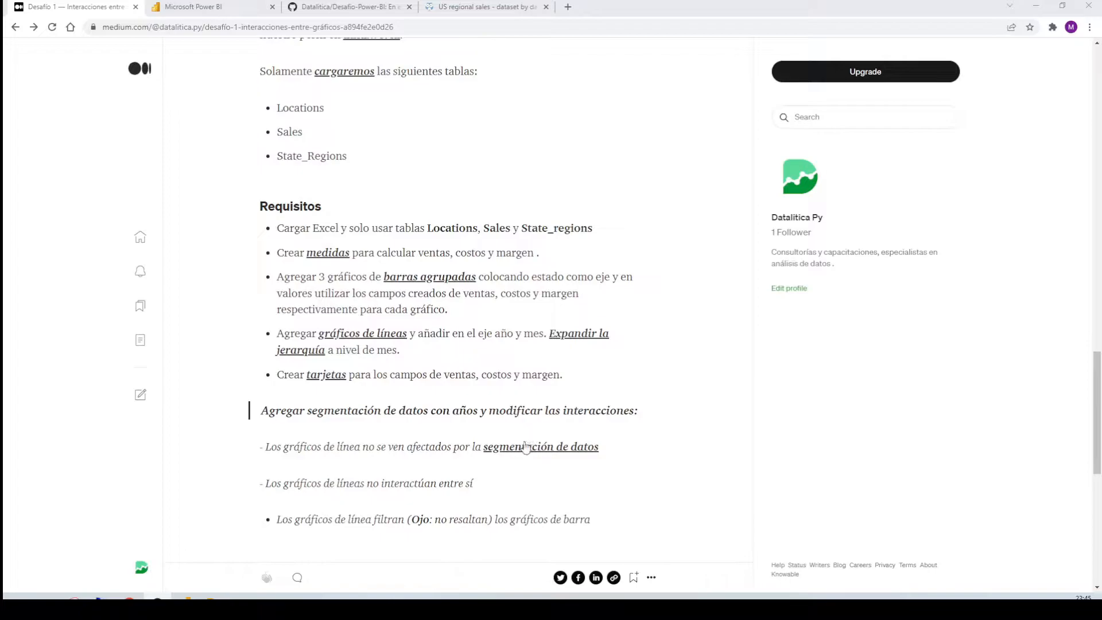
scroll(453, 404, down, 2)
scroll(453, 404, down, 2)
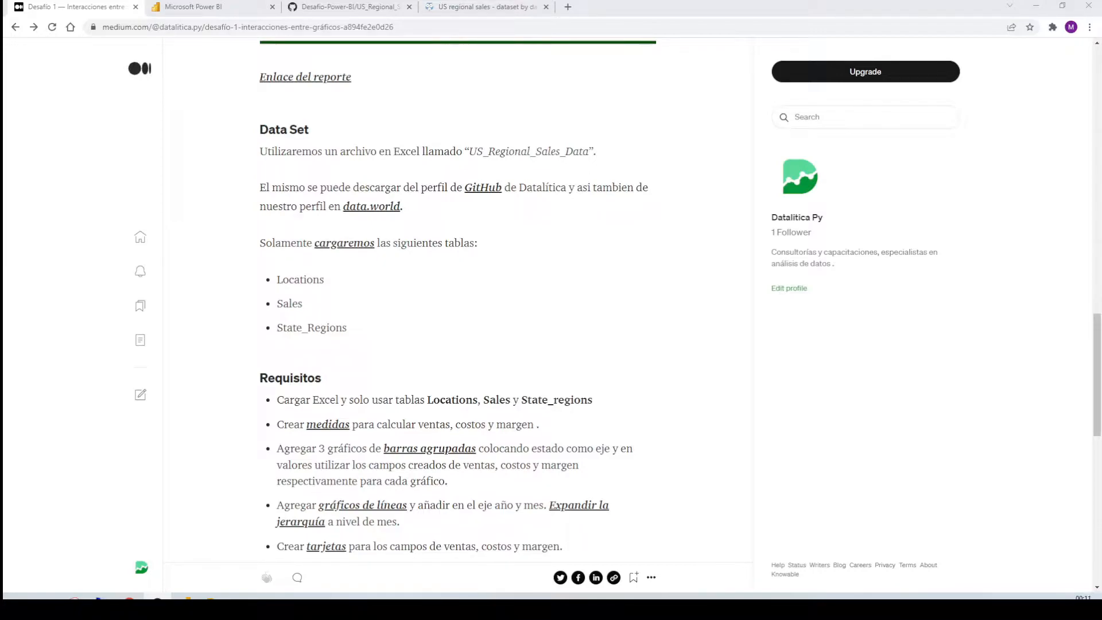
View the US regional sales dataset on data.world, then start a Data.World dataset connection in Power BI Desktop and accept the external-service notice.
click(499, 7)
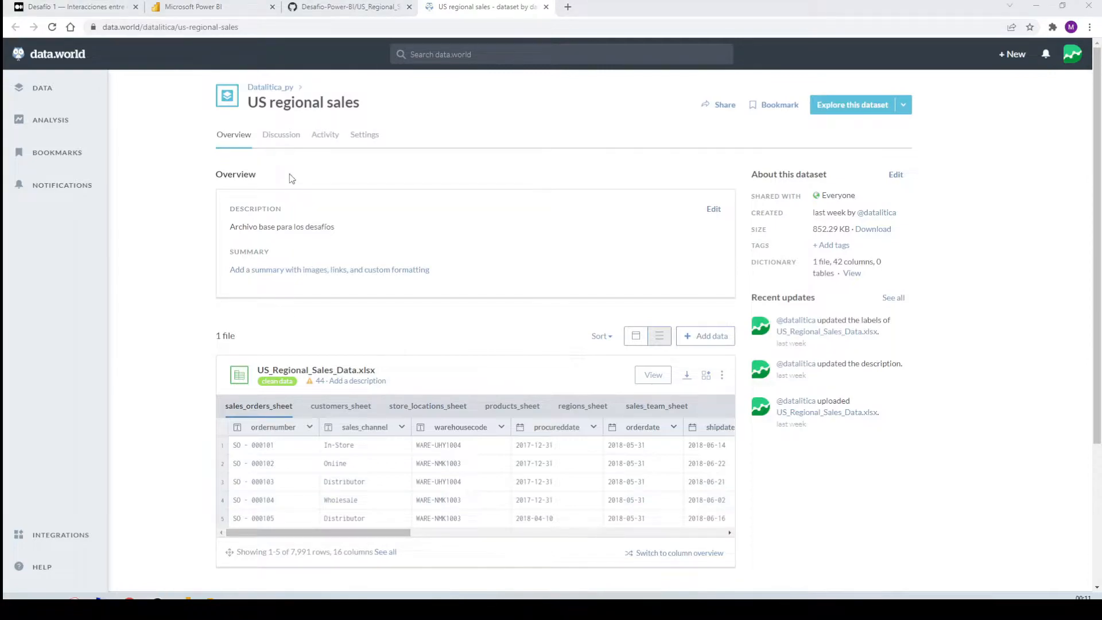
key(alt+Tab)
click(121, 74)
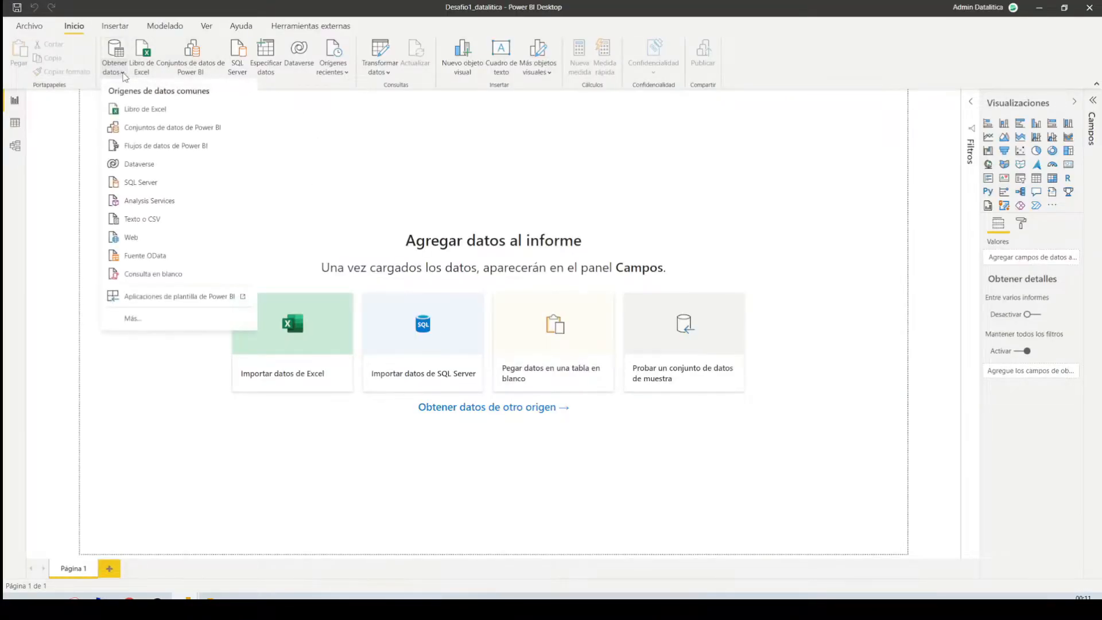
click(155, 319)
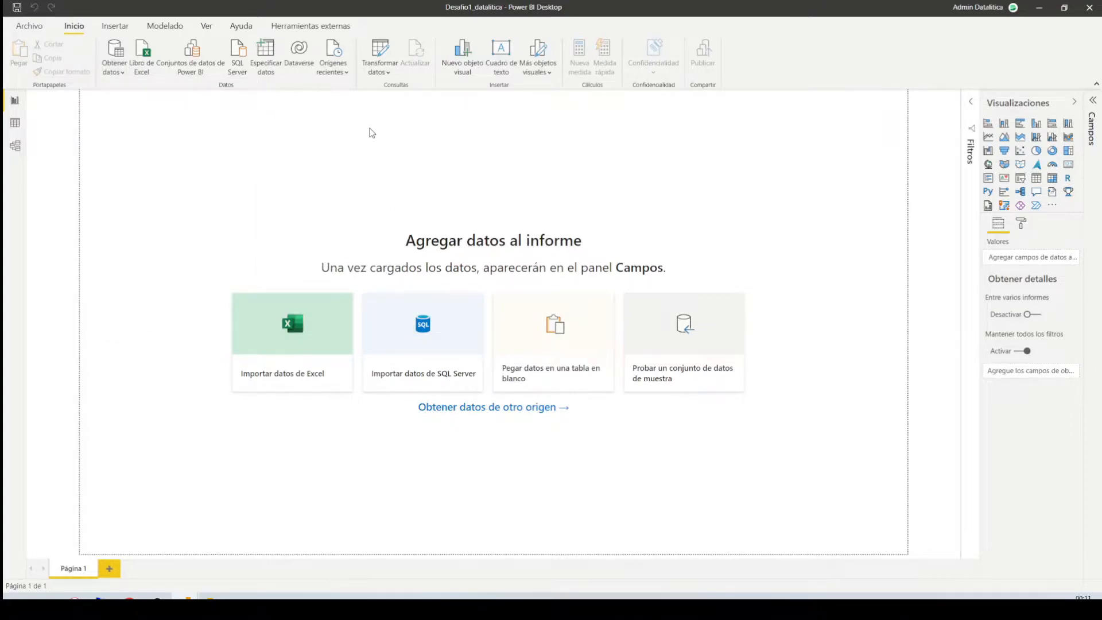
text(data)
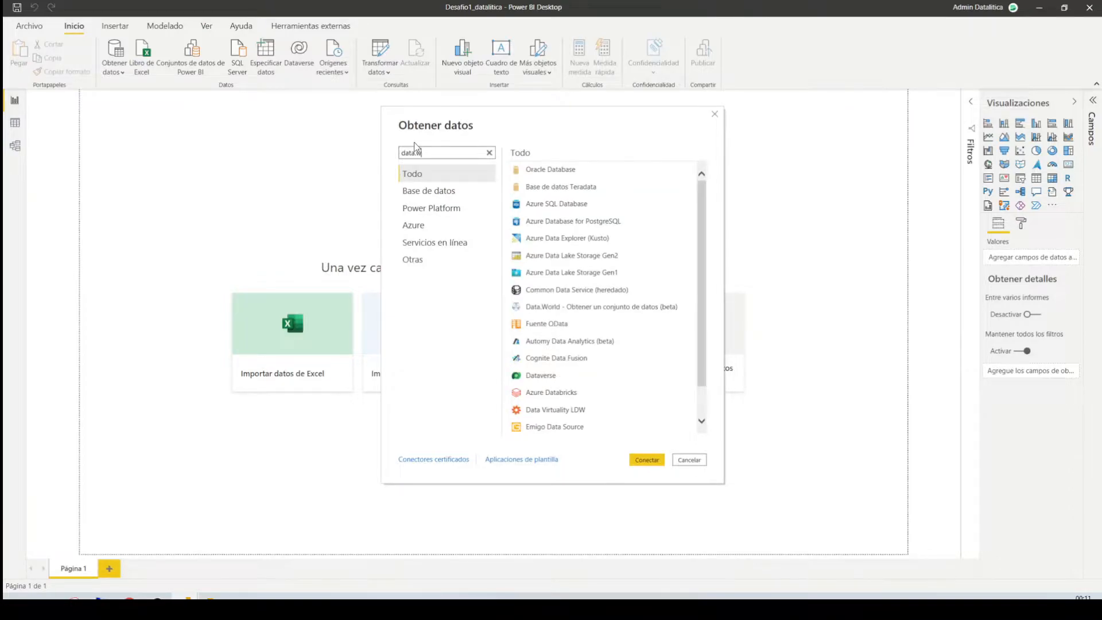
text(.w)
click(551, 170)
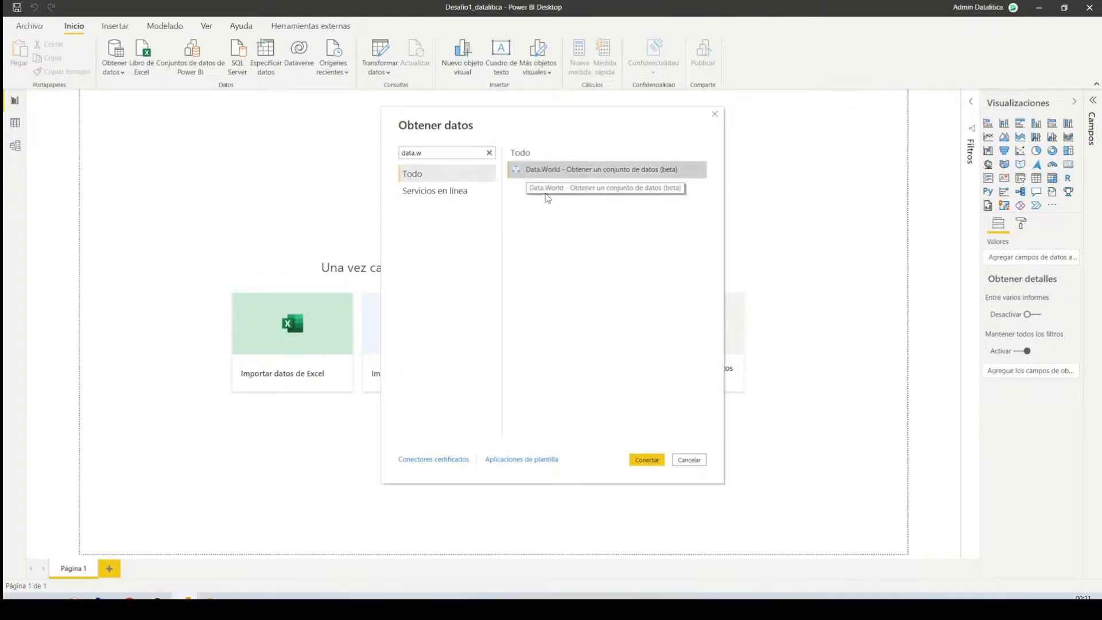
click(653, 470)
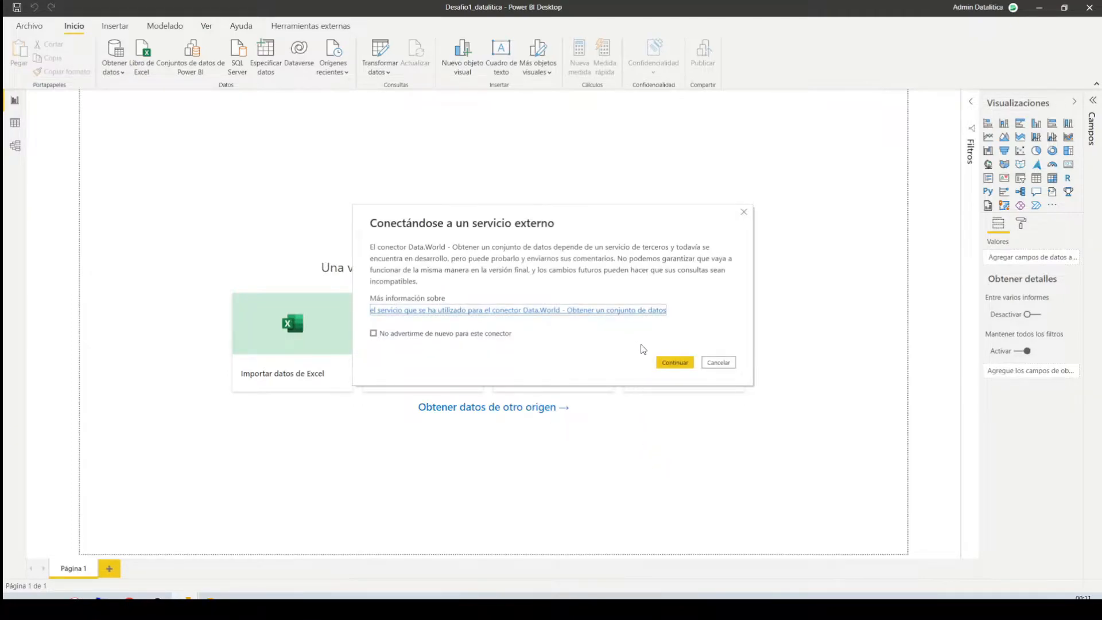
click(677, 361)
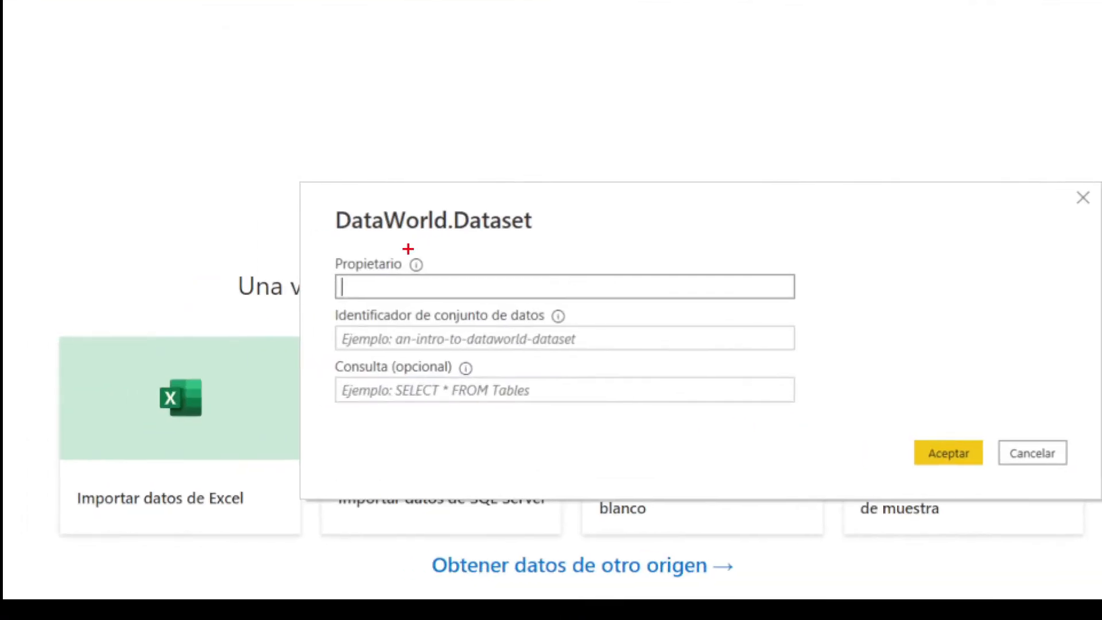
drag(1014, 303, 1008, 301)
drag(338, 321, 202, 352)
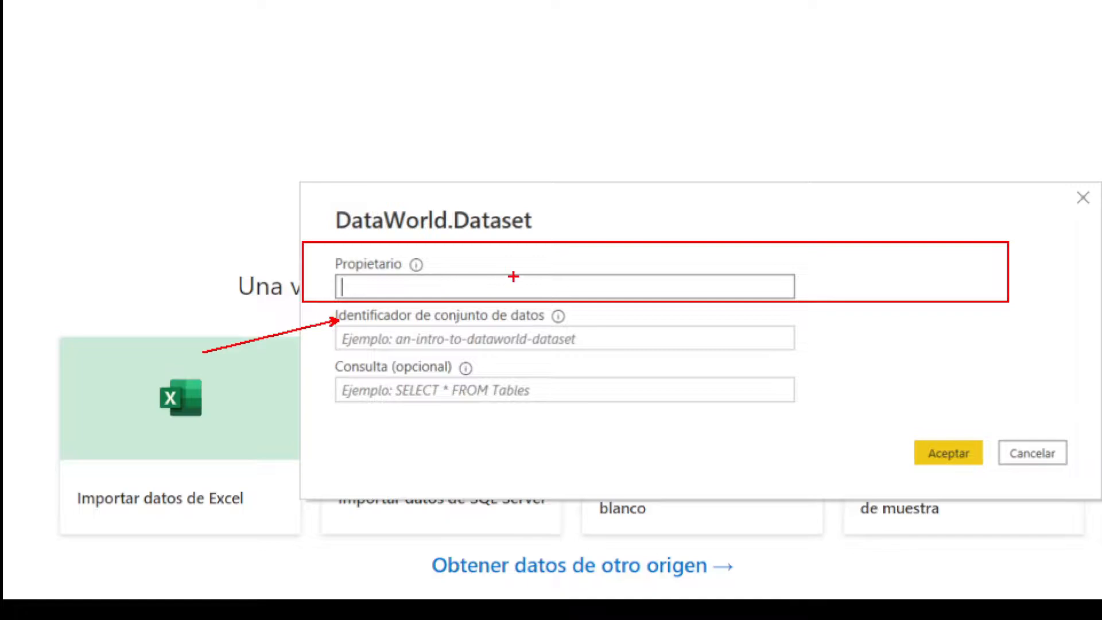
key(Escape)
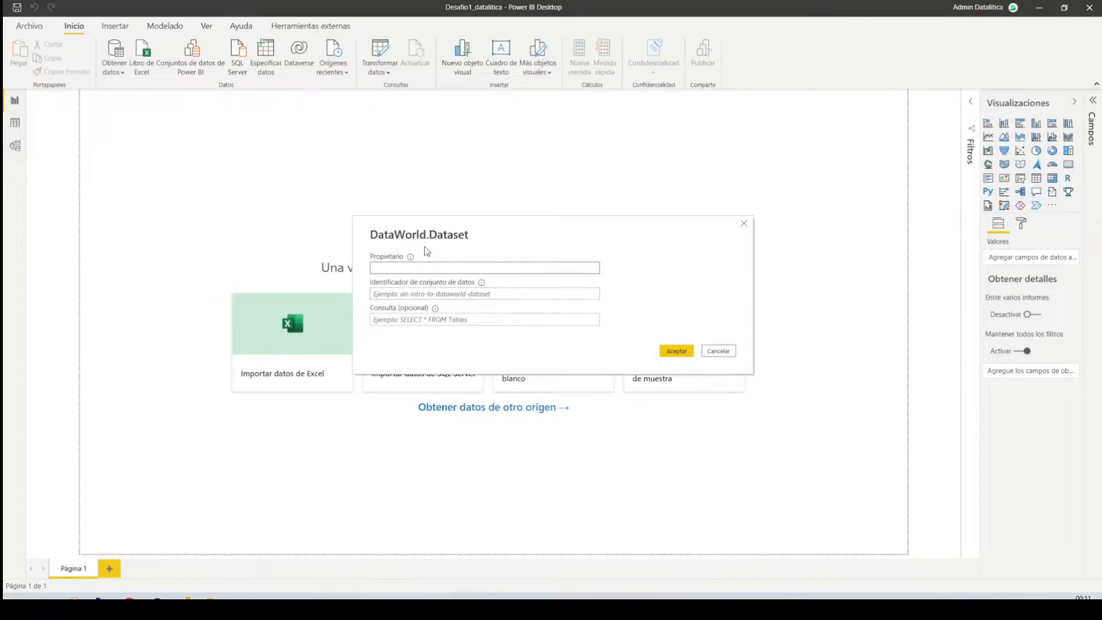
Set the dataset owner to datalitica, copied from the data.world page's web address.
key(alt+Tab)
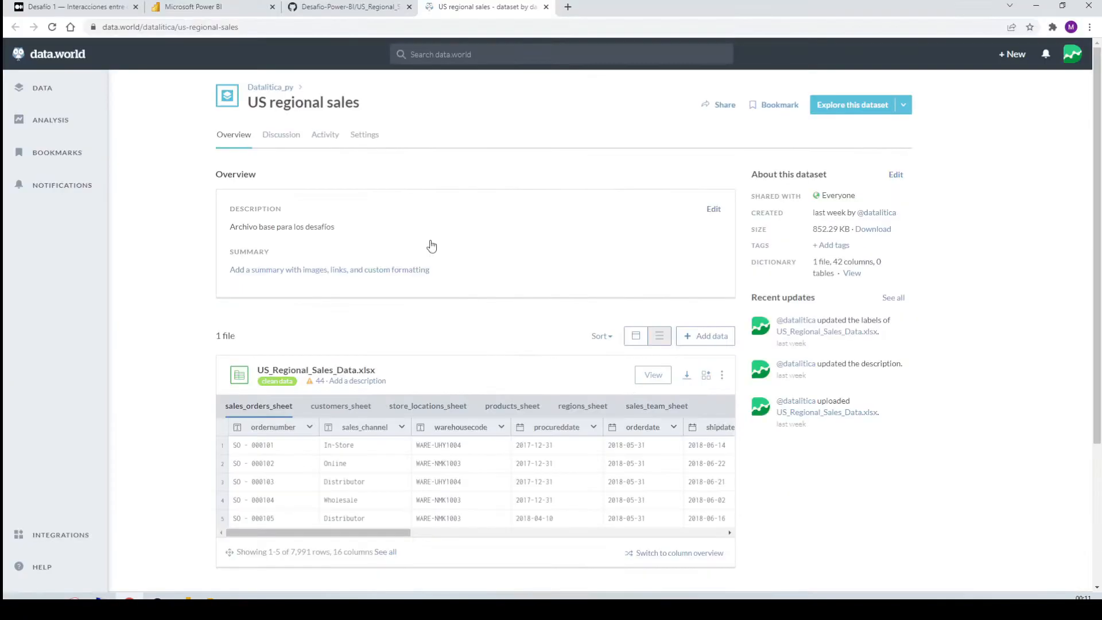
double_click(184, 27)
key(ctrl+c)
key(alt+Tab)
key(ctrl+v)
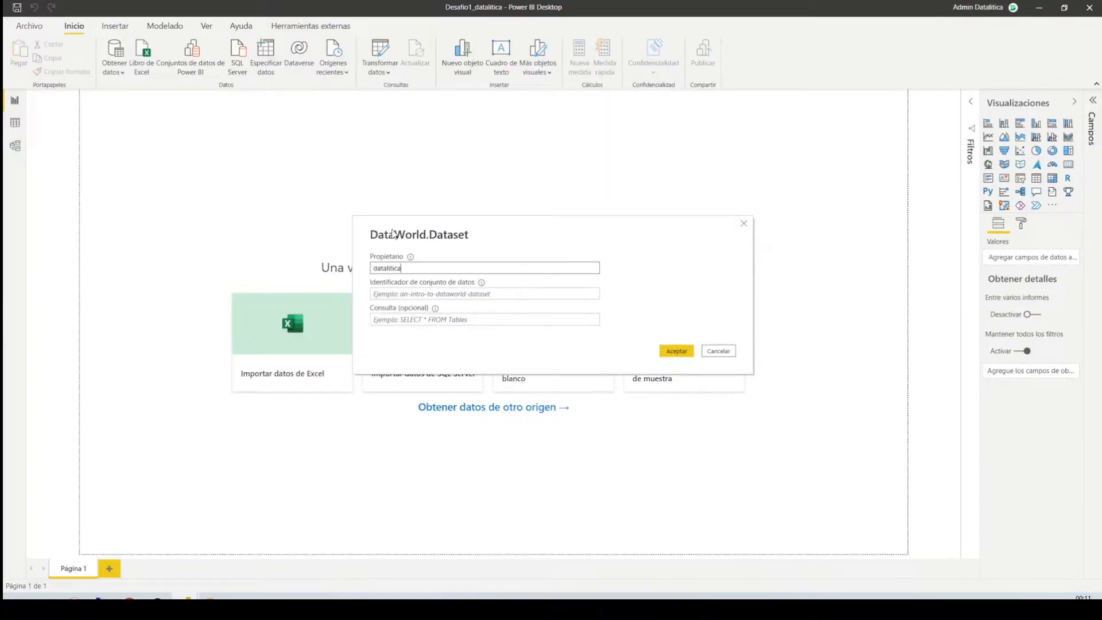
Set the dataset identifier to us-regional-sales, copied from the data.world address, and connect to list its tables.
key(alt+Tab)
drag(204, 27, 265, 27)
key(ctrl+c)
key(alt+Tab)
click(484, 292)
key(ctrl+v)
click(673, 350)
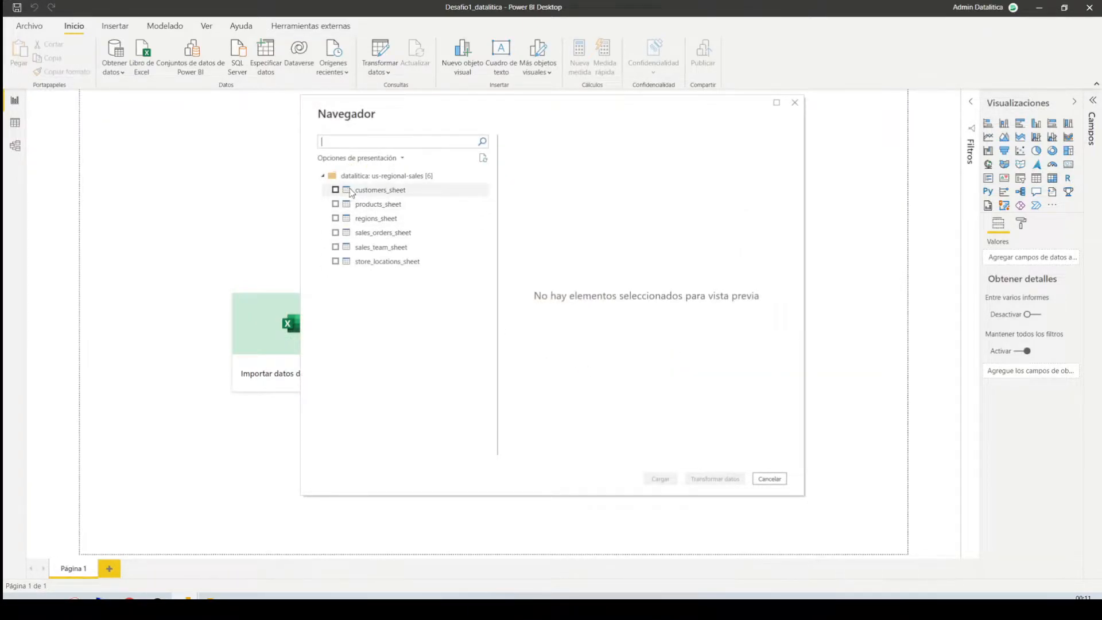
Return to the challenge article in the browser, and cancel the data.world import in Power BI Desktop without loading any table.
key(alt+Tab)
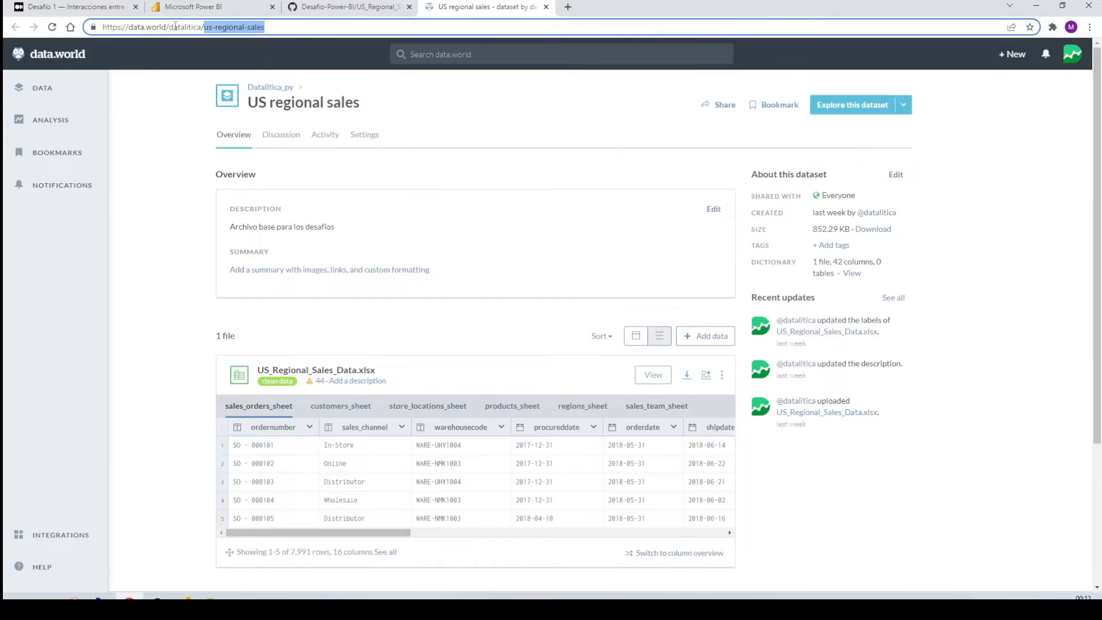
click(74, 6)
key(alt+Tab)
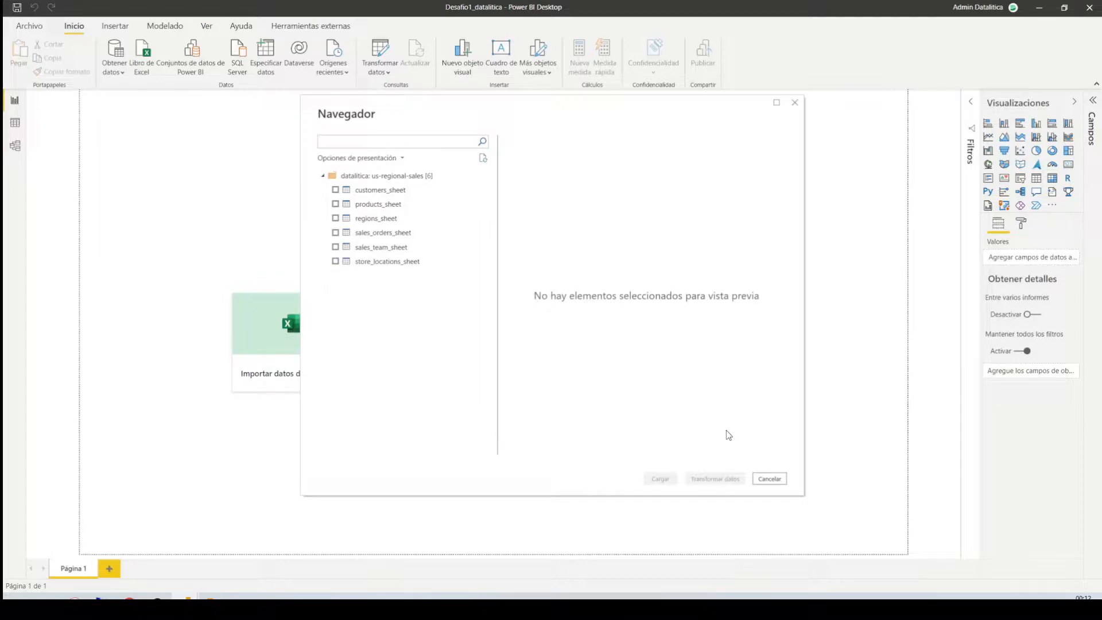
click(763, 479)
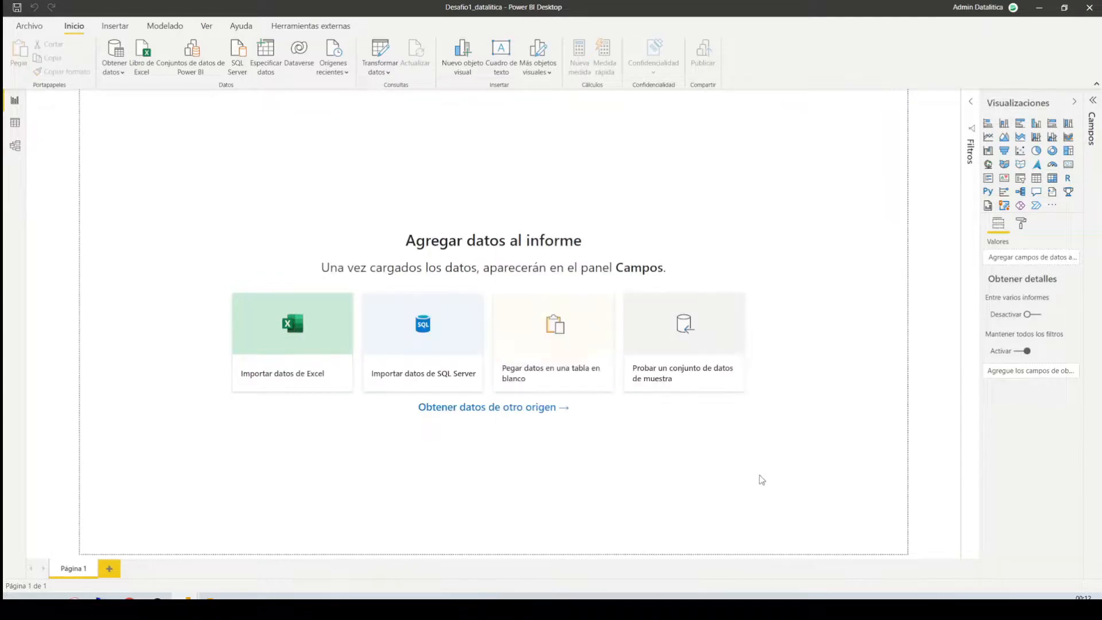
Download US_Regional_Sales_Data.xlsx from the Desafio-Power-BI repository on GitHub in the browser.
key(alt+Tab)
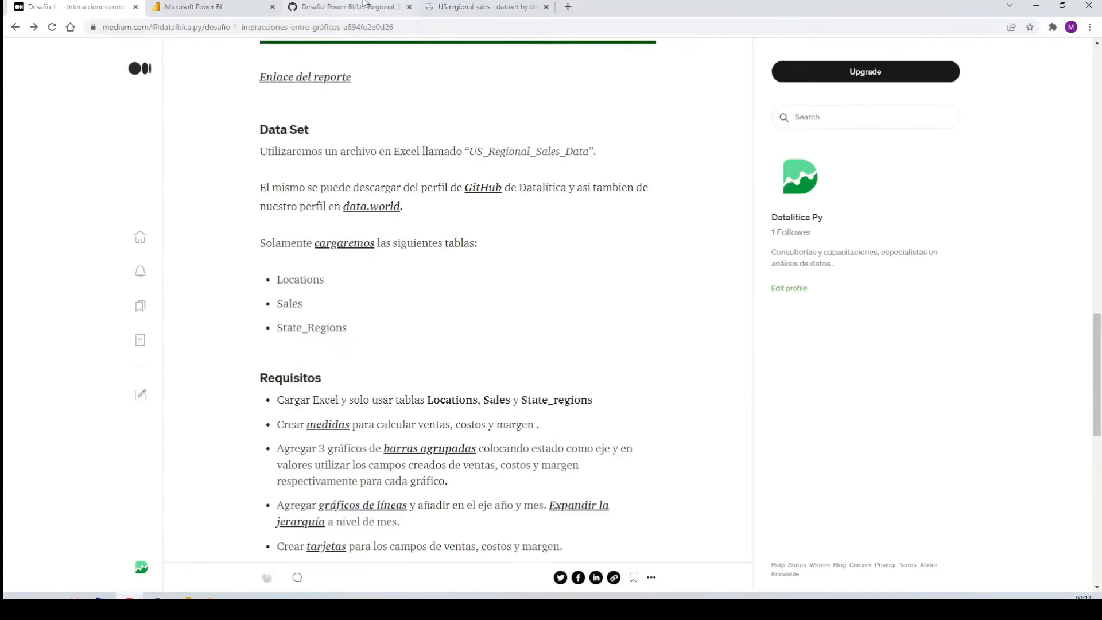
click(361, 6)
click(833, 268)
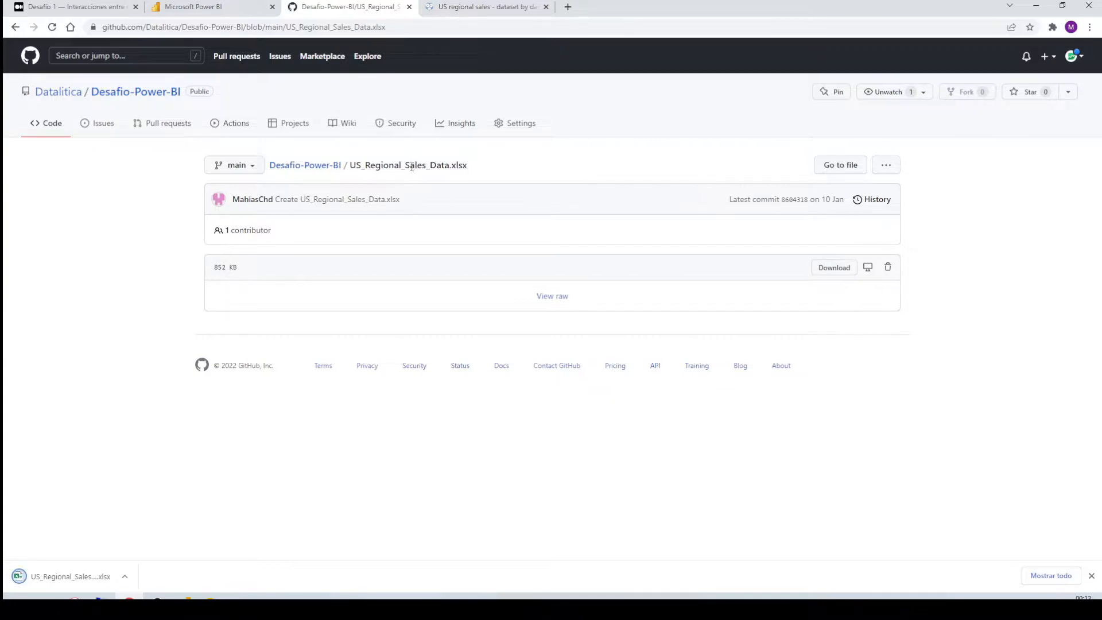
In Power BI Desktop, open the US_Regional_Sales_Data workbook from the Datasets folder as an Excel data source.
key(alt+Tab)
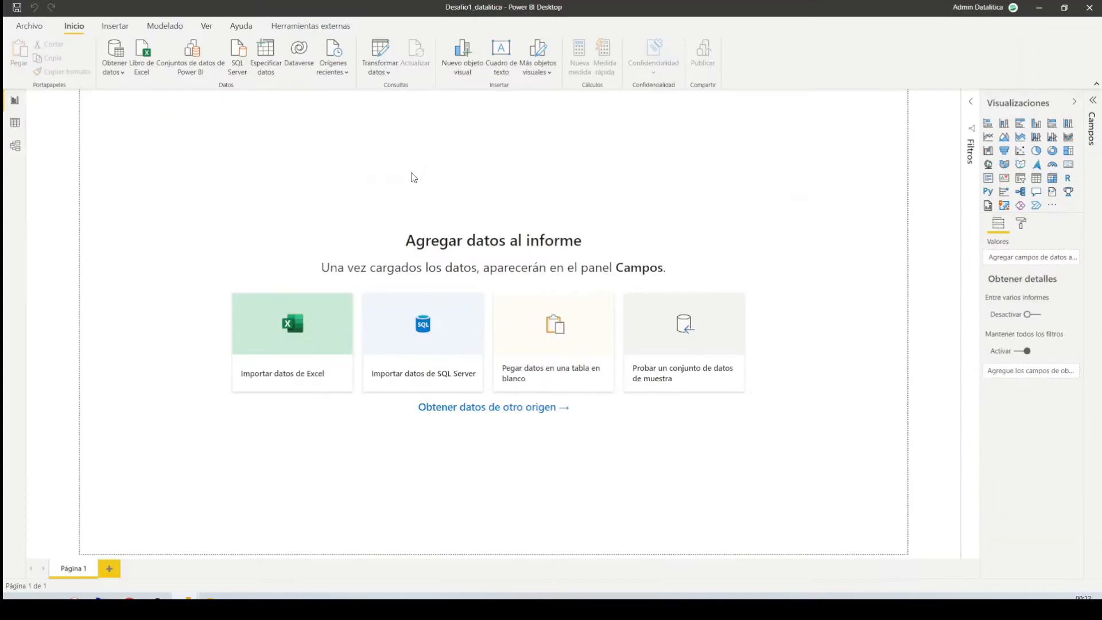
click(148, 76)
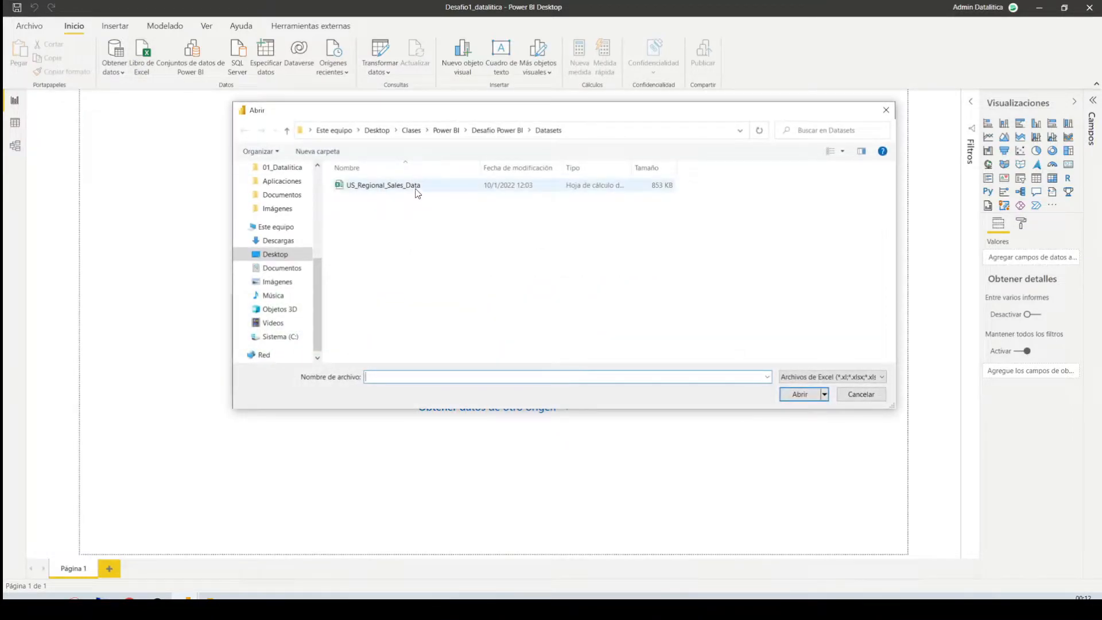
double_click(417, 192)
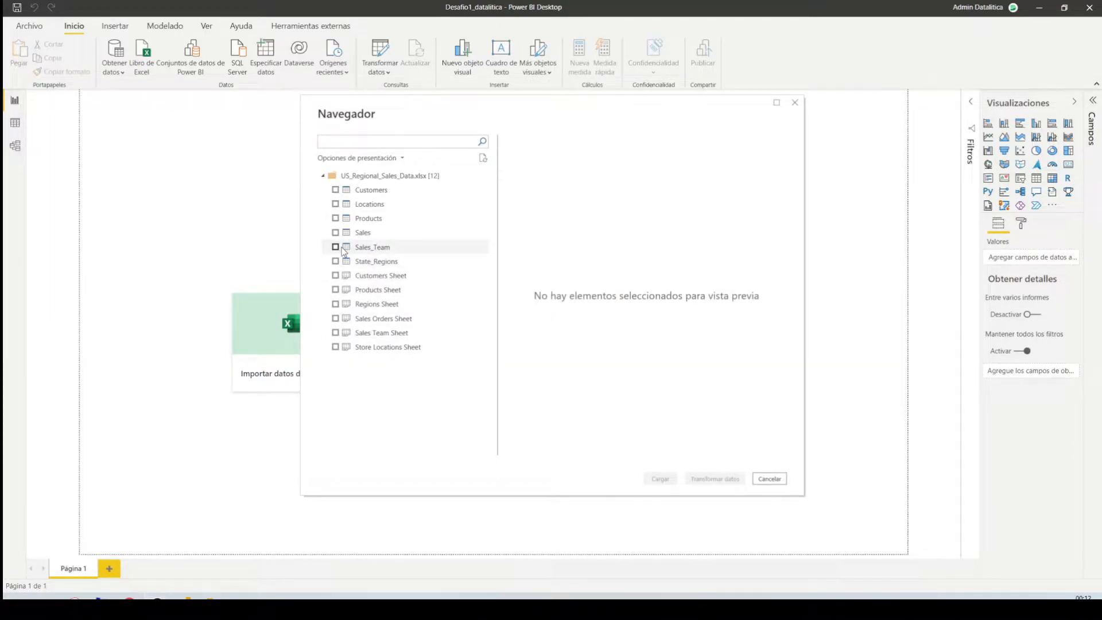
Load only the Locations, Sales and State_Regions tables from the workbook into the report.
key(alt+Tab)
key(alt+Tab)
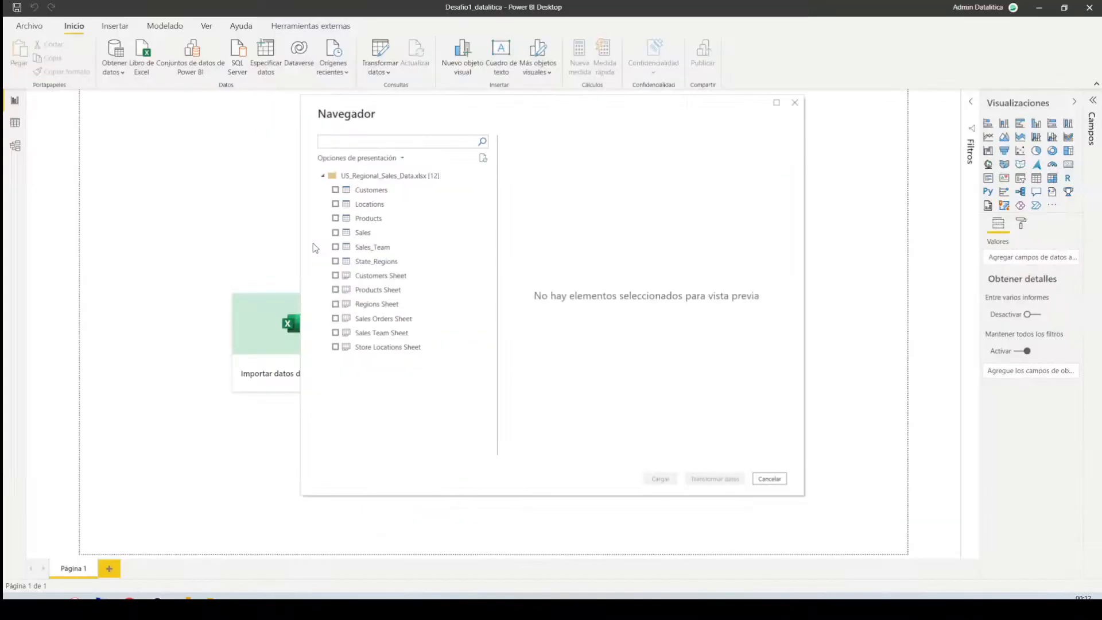
click(335, 204)
click(335, 232)
click(335, 261)
click(658, 479)
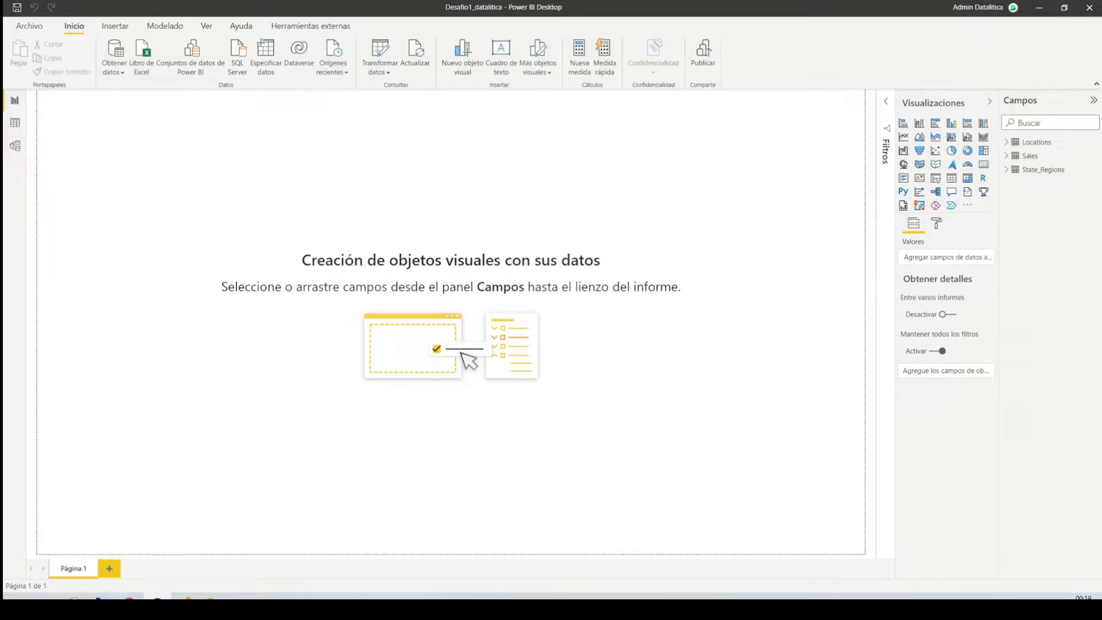
Review the article's requirements for measures, charts, cards and interactions in the browser, and return to Power BI Desktop.
key(alt+Tab)
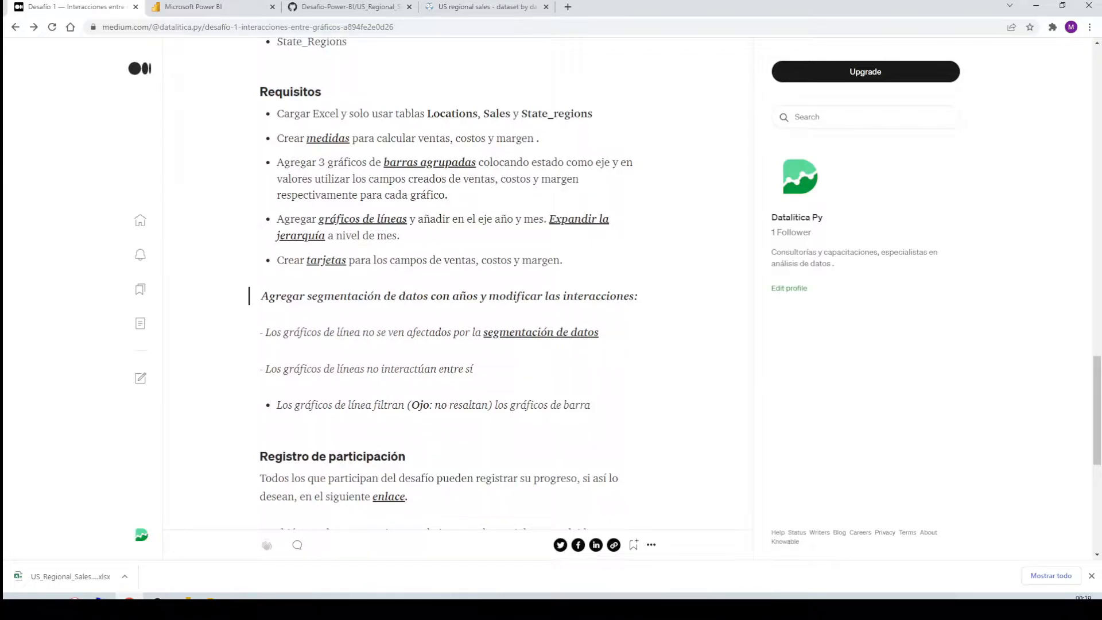
key(alt+Tab)
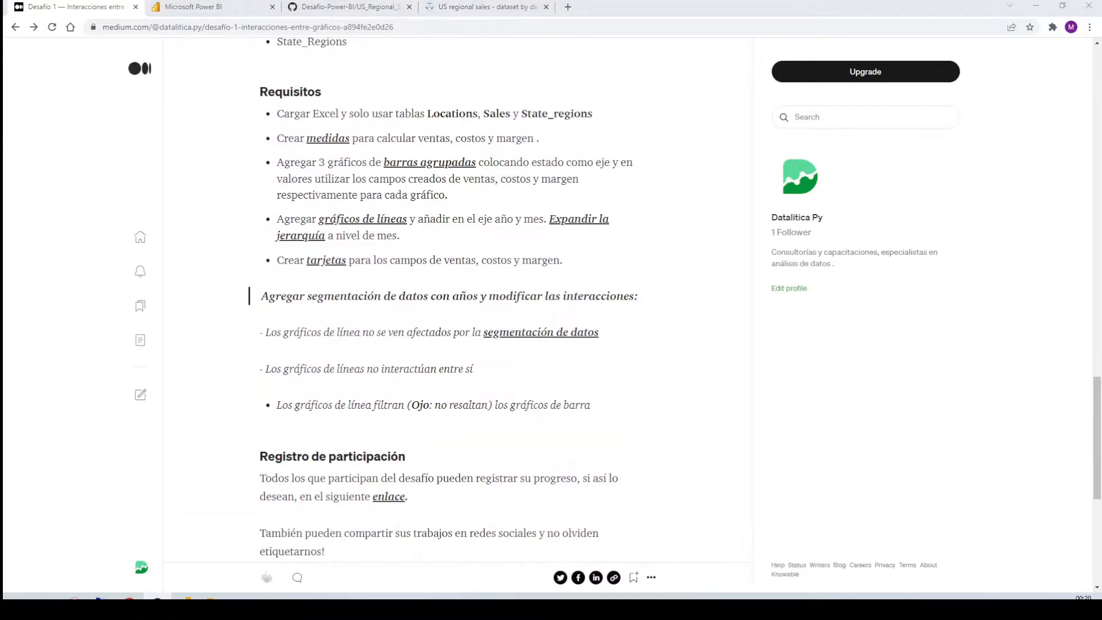
key(alt+Tab)
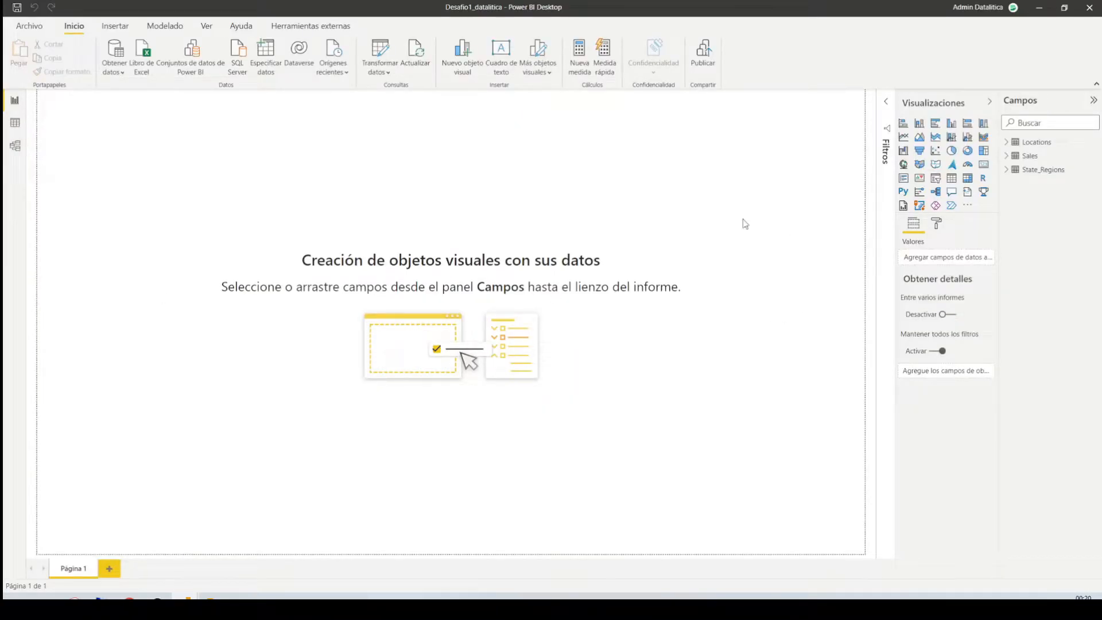
Start a new manually entered table and open its name for editing.
click(273, 59)
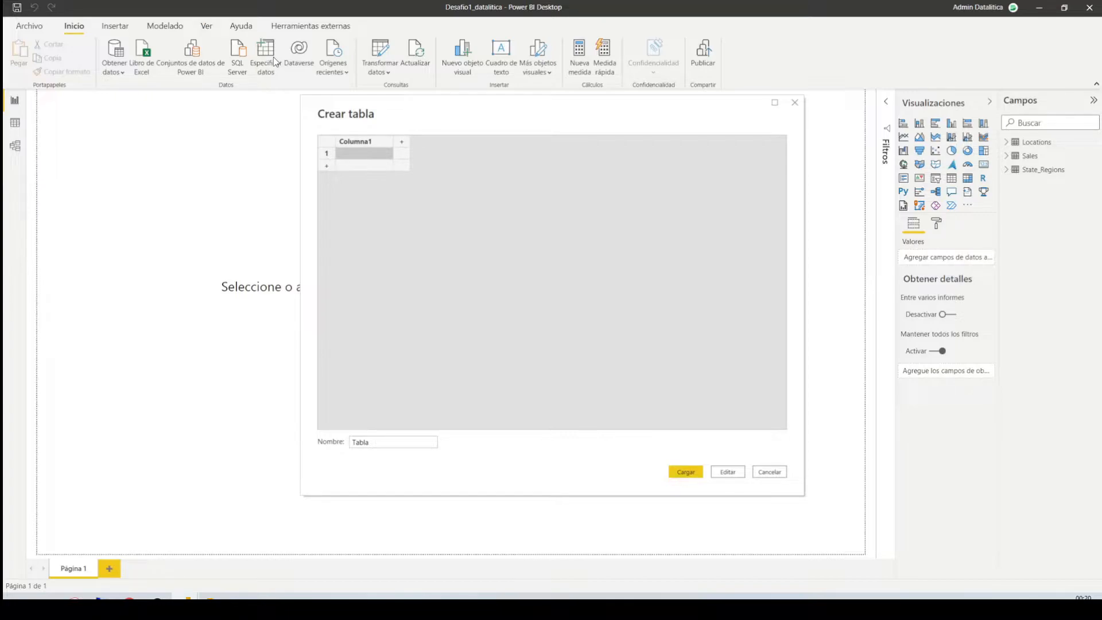
click(384, 441)
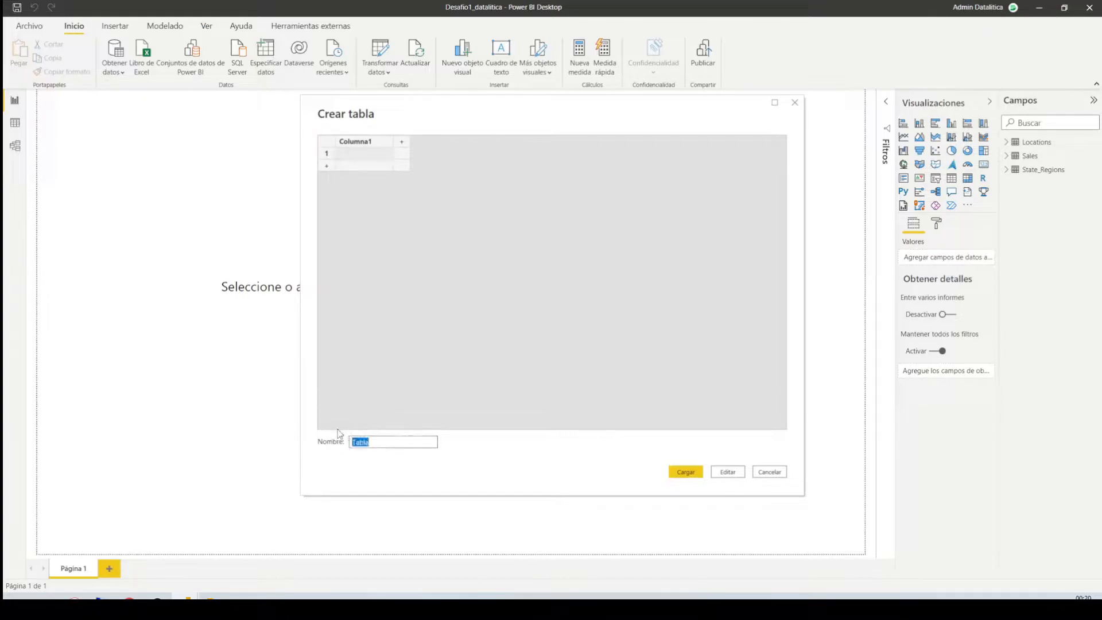
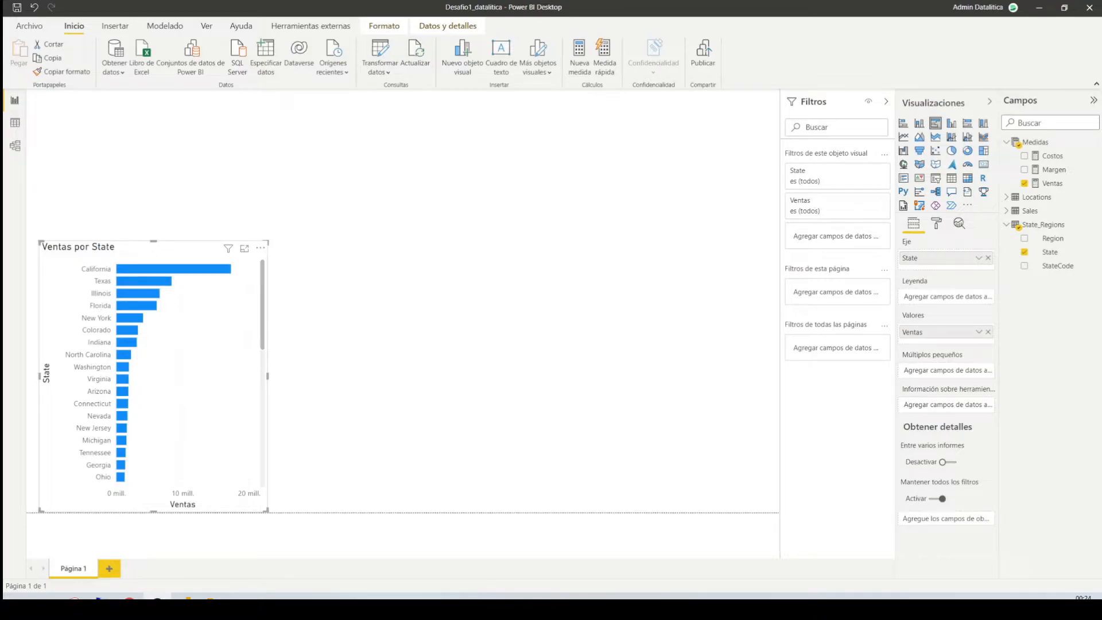
Turn on data labels for the Ventas por State bar chart and format the Ventas measure as currency.
click(937, 225)
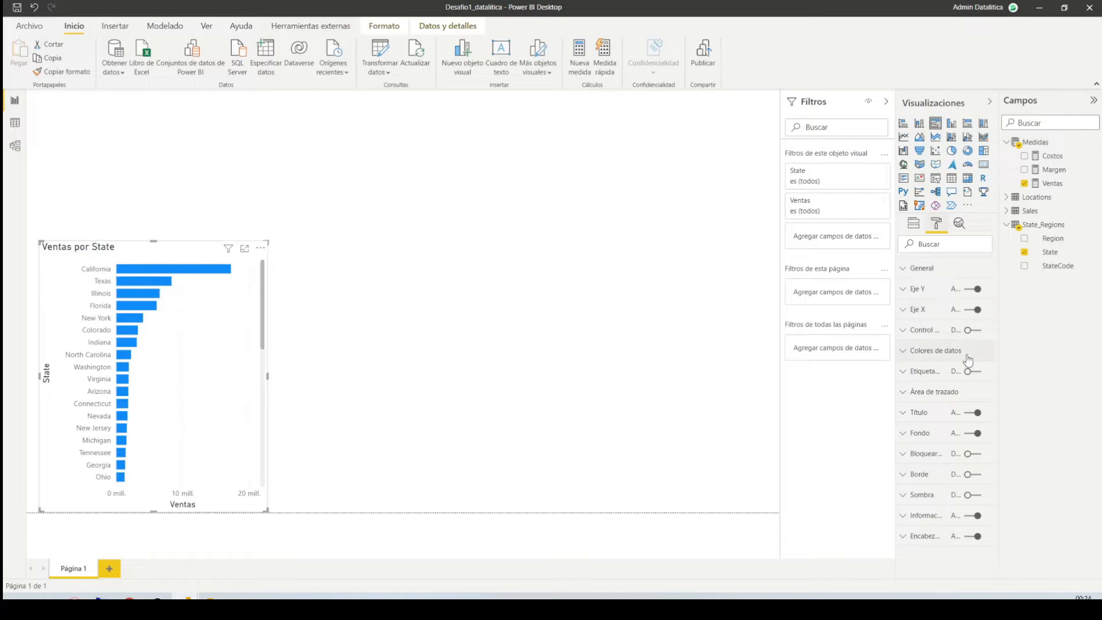
click(969, 372)
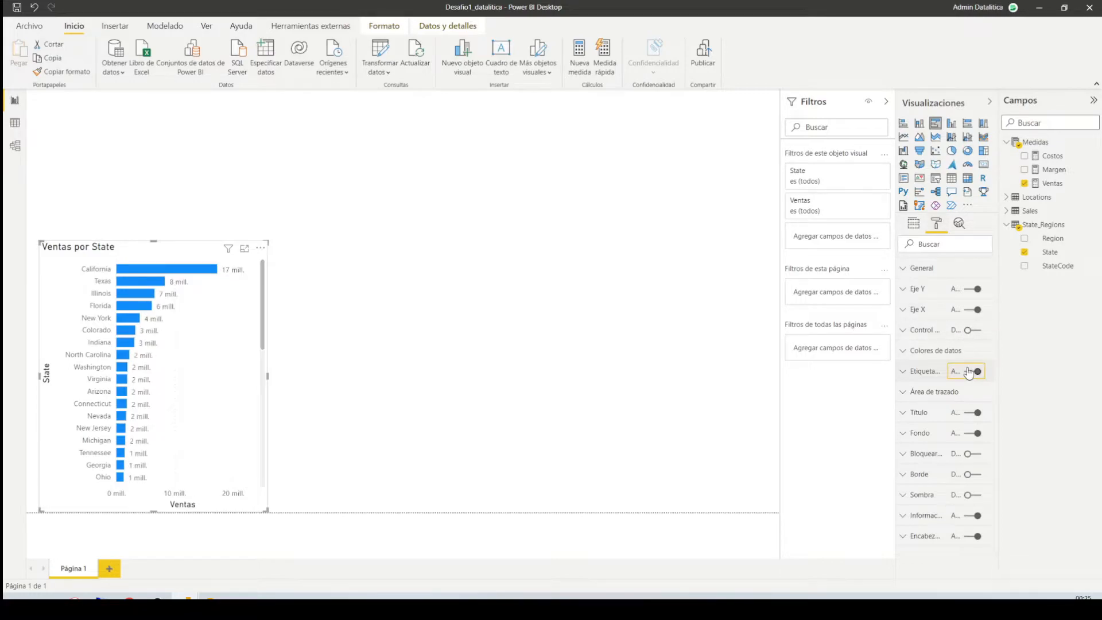
click(1048, 186)
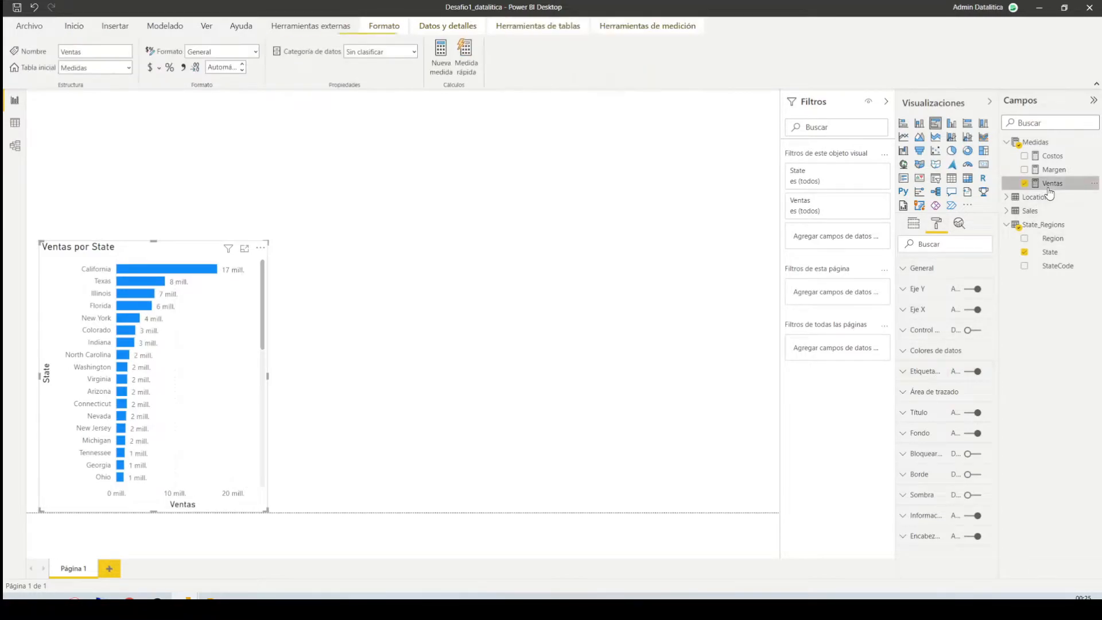
click(159, 68)
click(172, 55)
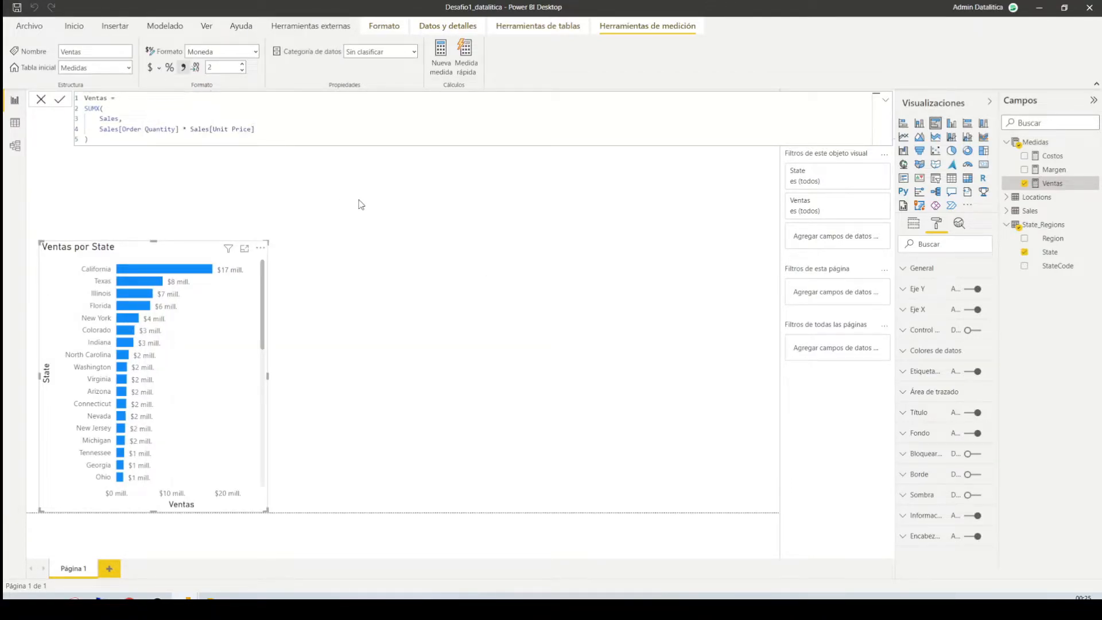
Turn off the X-axis title of the Ventas bar chart and set the X-axis text color to black.
click(945, 311)
scroll(924, 367, down, 2)
scroll(930, 373, down, 5)
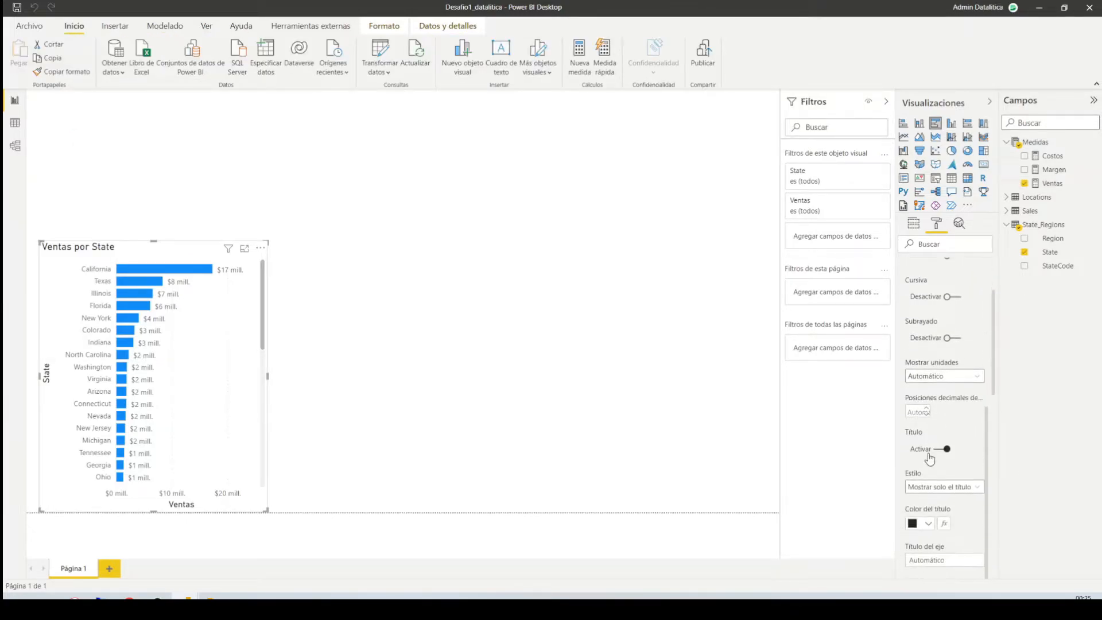
click(944, 445)
scroll(941, 402, up, 3)
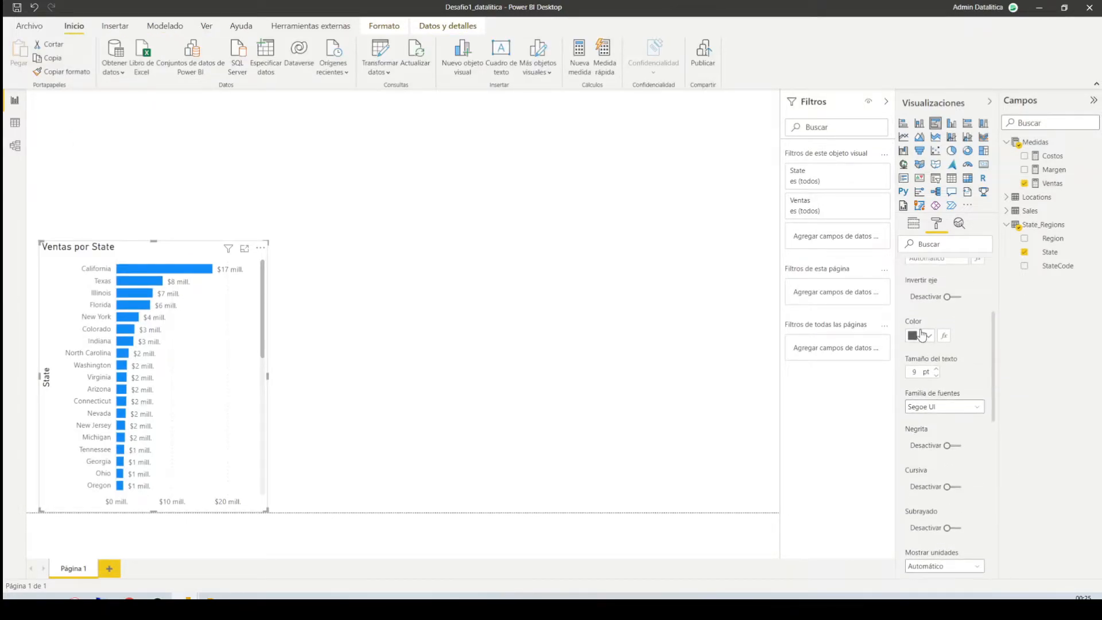
click(925, 339)
click(940, 357)
scroll(942, 355, up, 3)
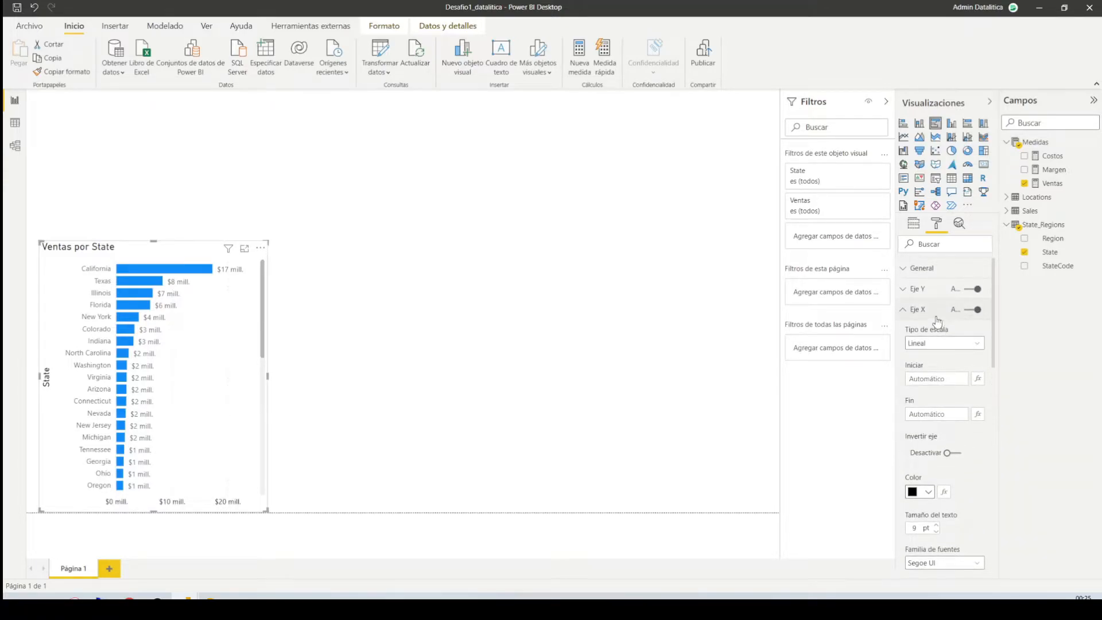
Set the Y-axis text color of the Ventas bar chart to black and turn off the Y-axis title.
click(918, 289)
click(924, 362)
click(941, 383)
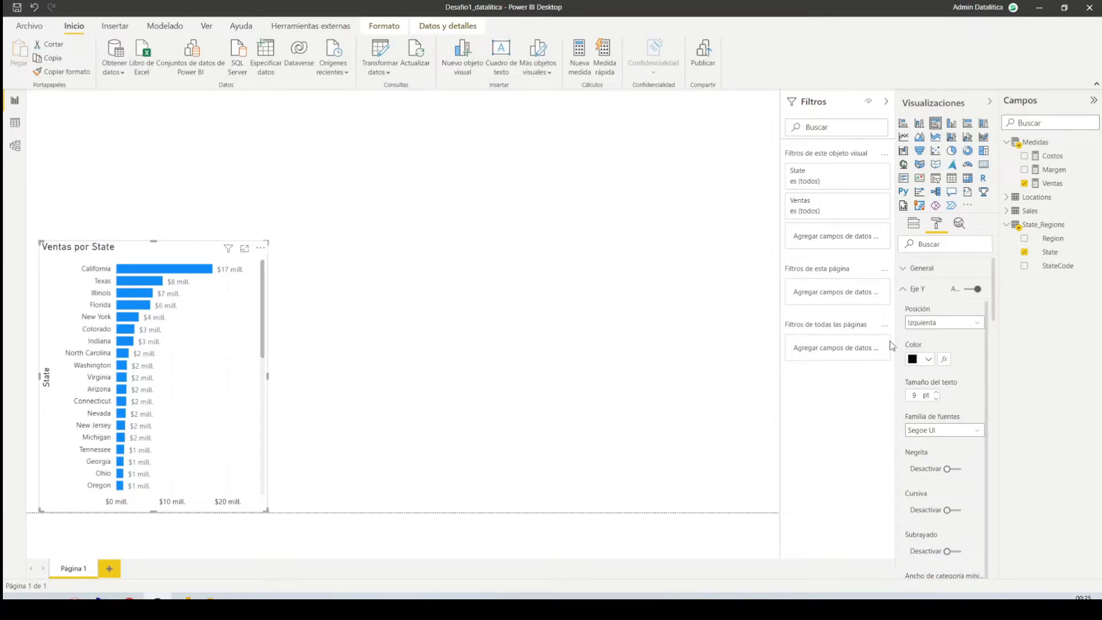
scroll(935, 373, down, 8)
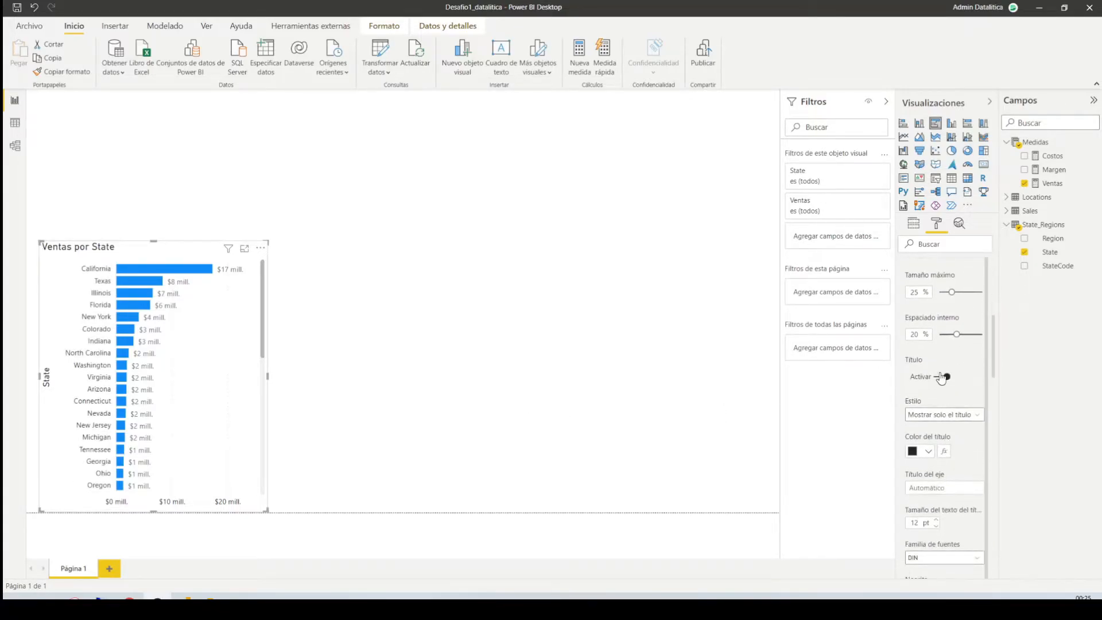
click(941, 377)
scroll(941, 367, up, 8)
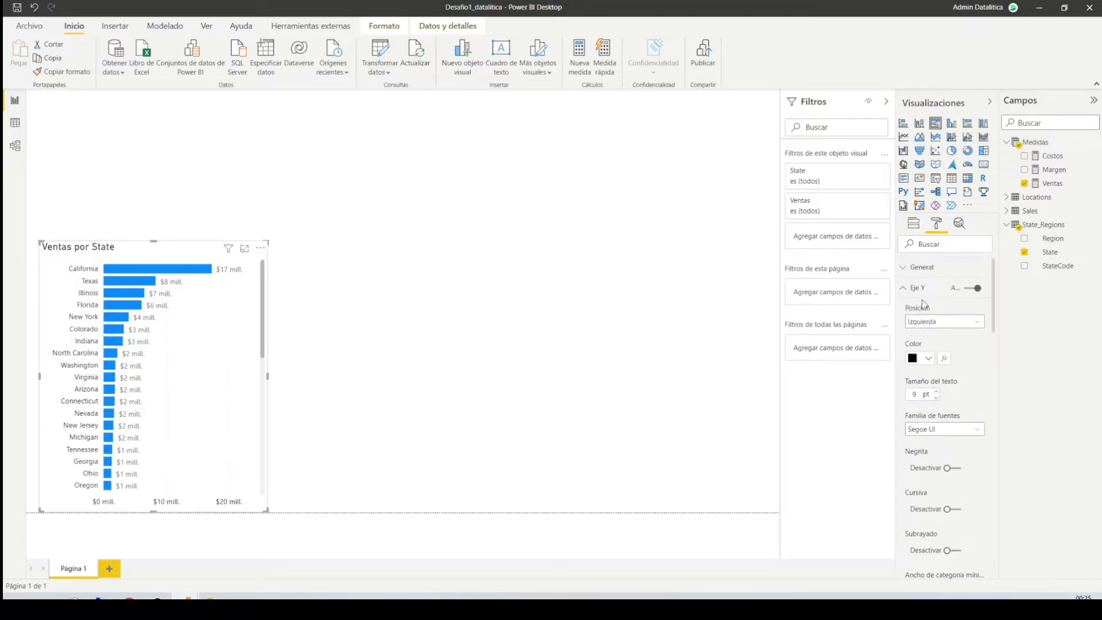
click(920, 294)
click(918, 309)
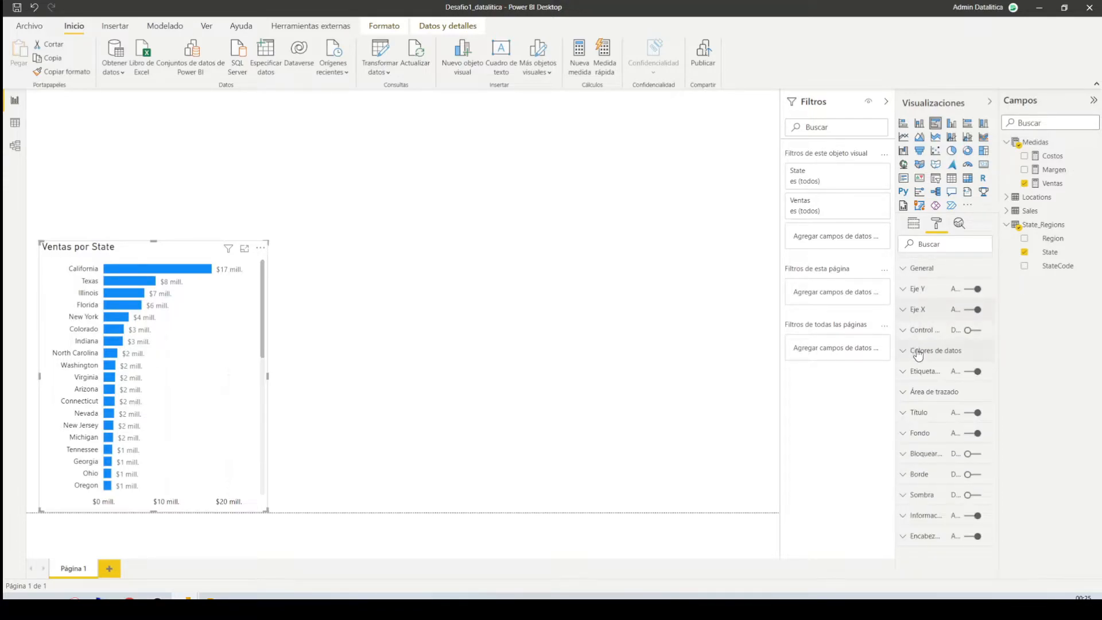
Turn off the Ventas bar chart's title and set its data labels to black with 1 decimal place.
click(971, 412)
click(925, 372)
click(928, 310)
click(934, 328)
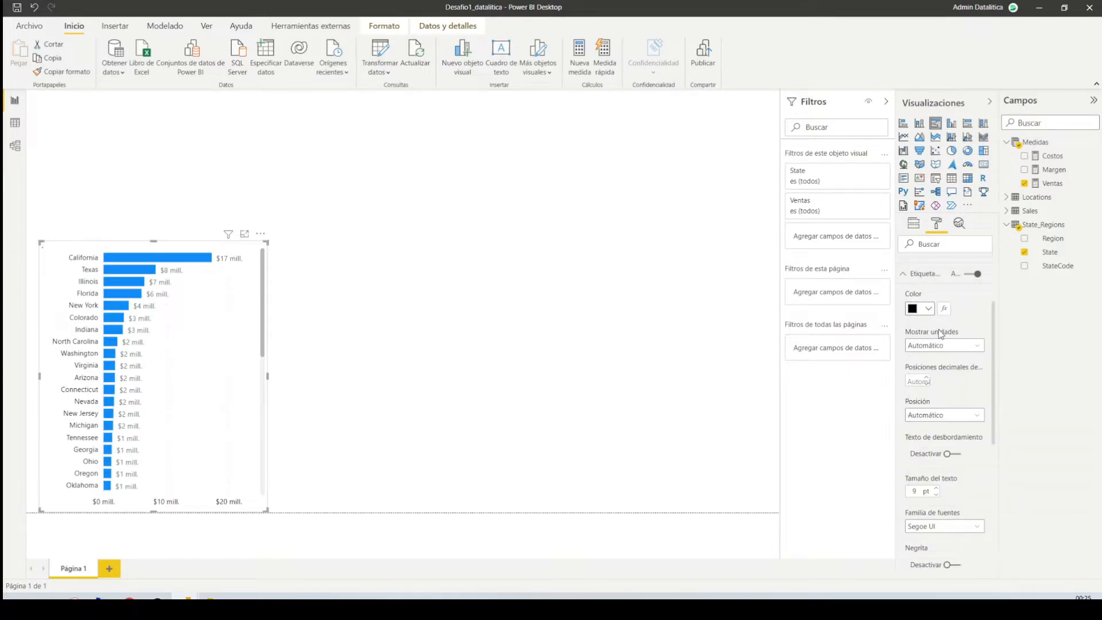
click(913, 379)
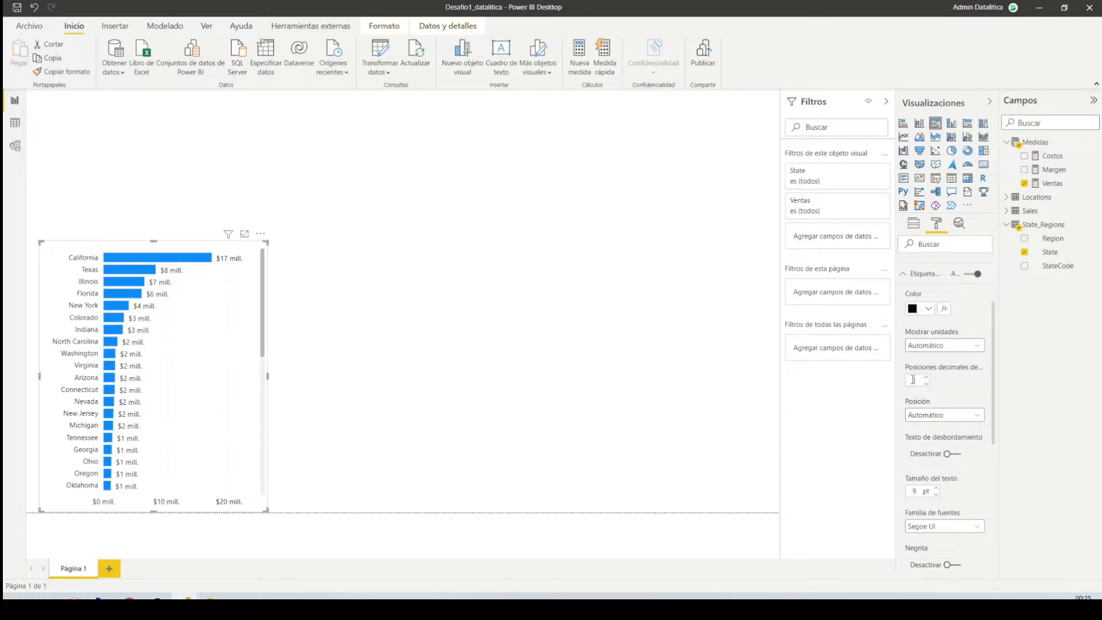
text(1)
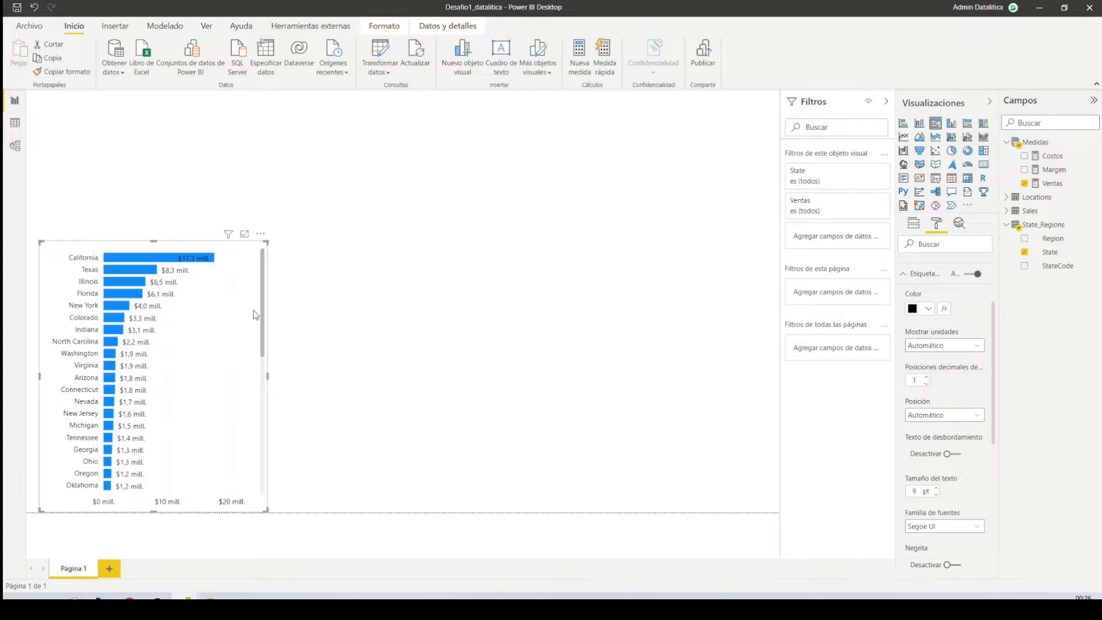
In the browser's reference report, sample the blue of the Ventas bars with the color picker and copy the HEX value 5482a9.
click(129, 597)
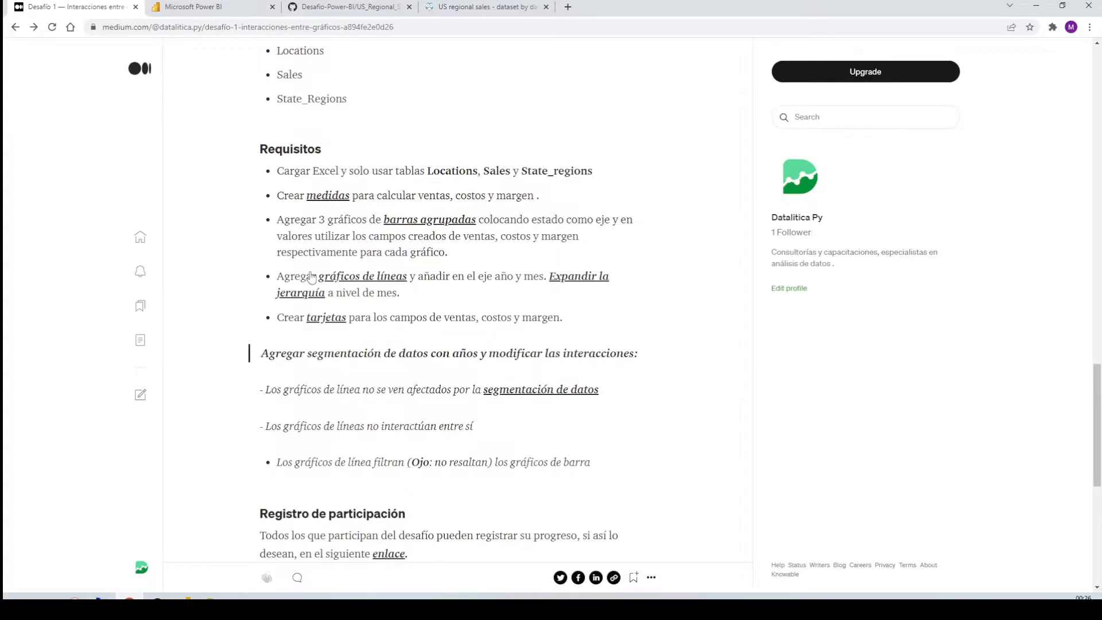
click(230, 11)
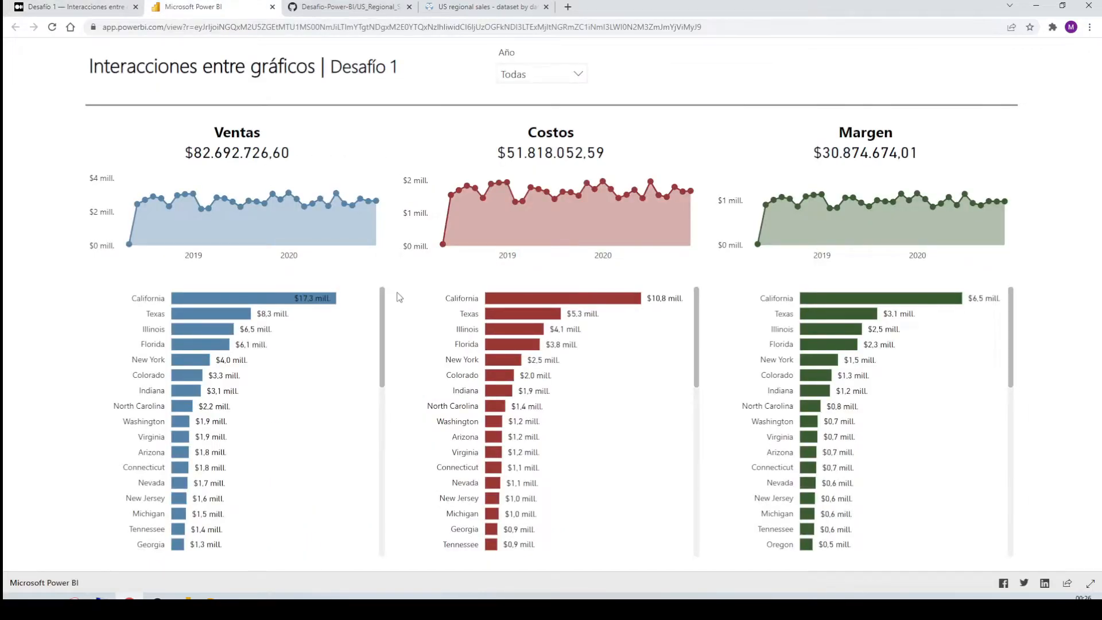
key(super+shift+c)
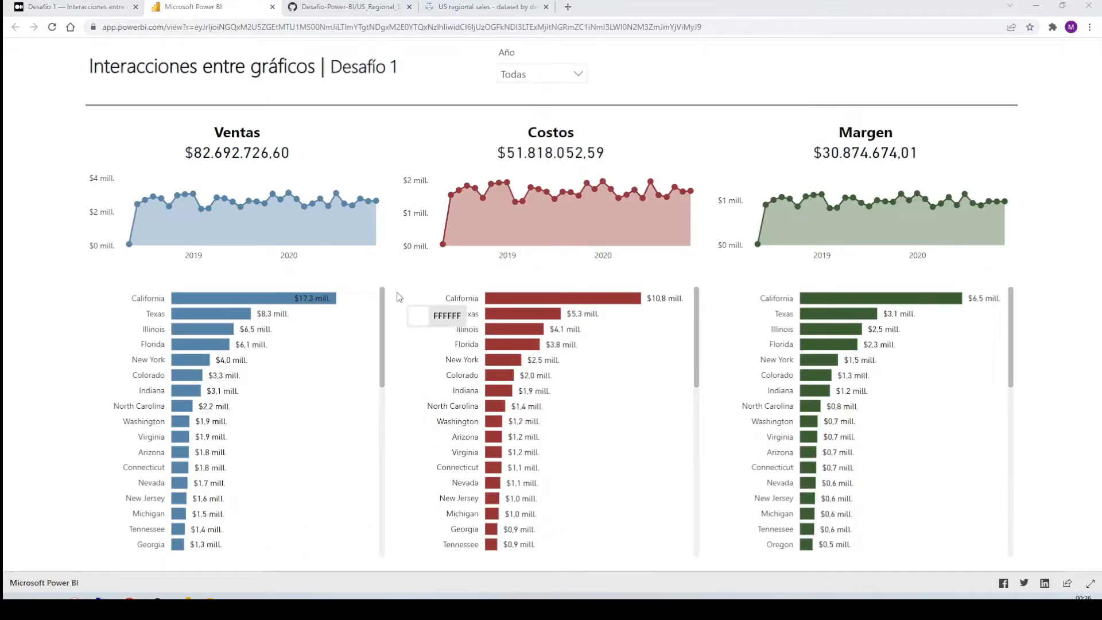
click(285, 304)
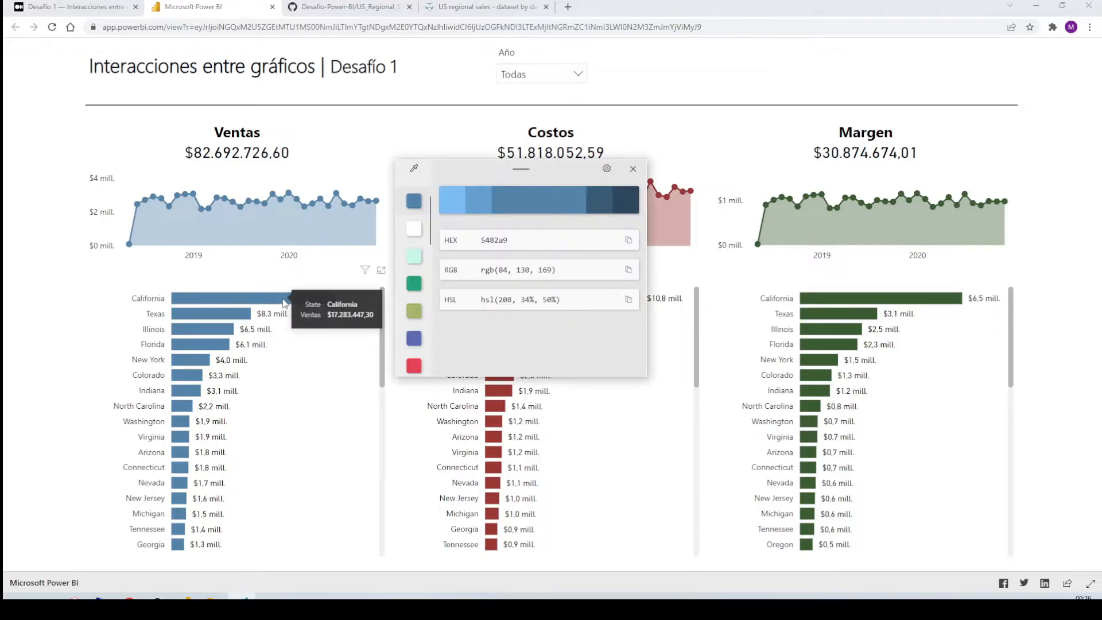
click(628, 239)
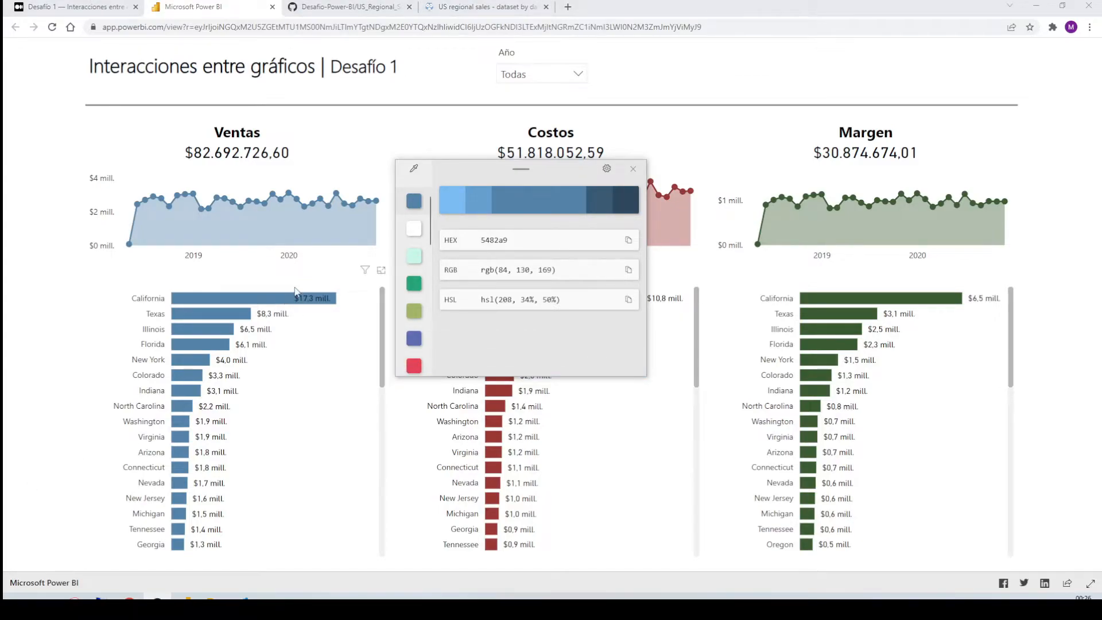
click(633, 169)
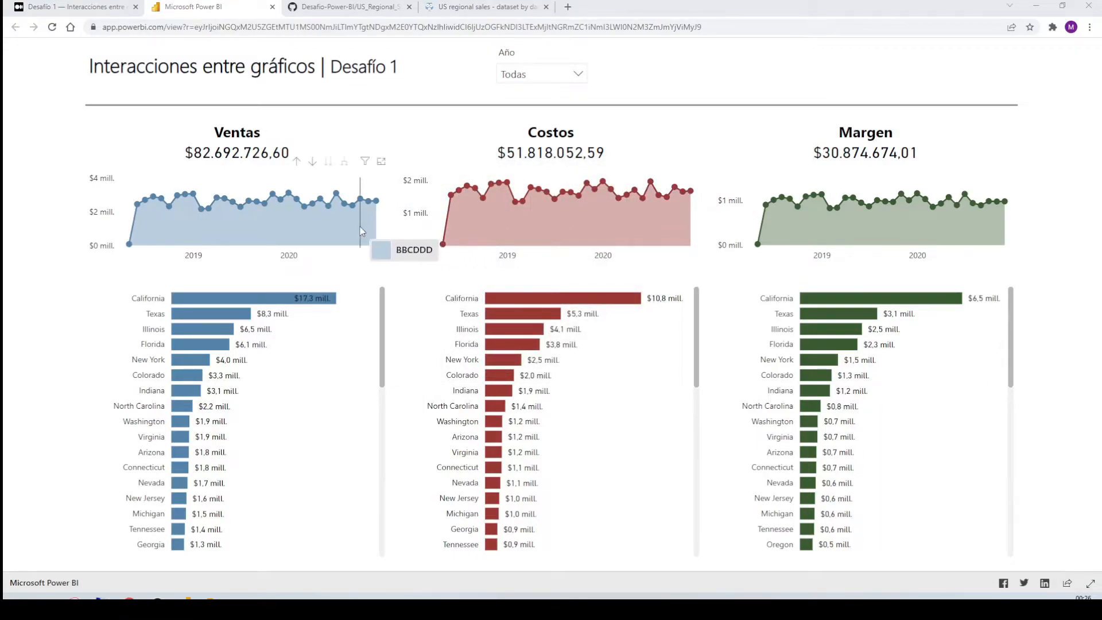
click(251, 299)
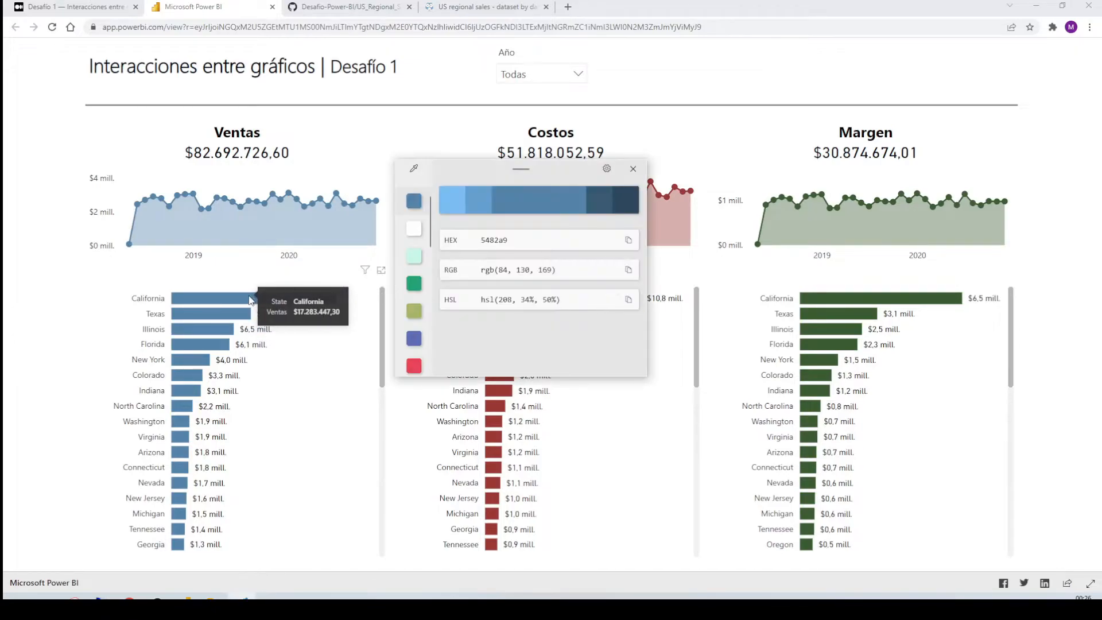
click(629, 242)
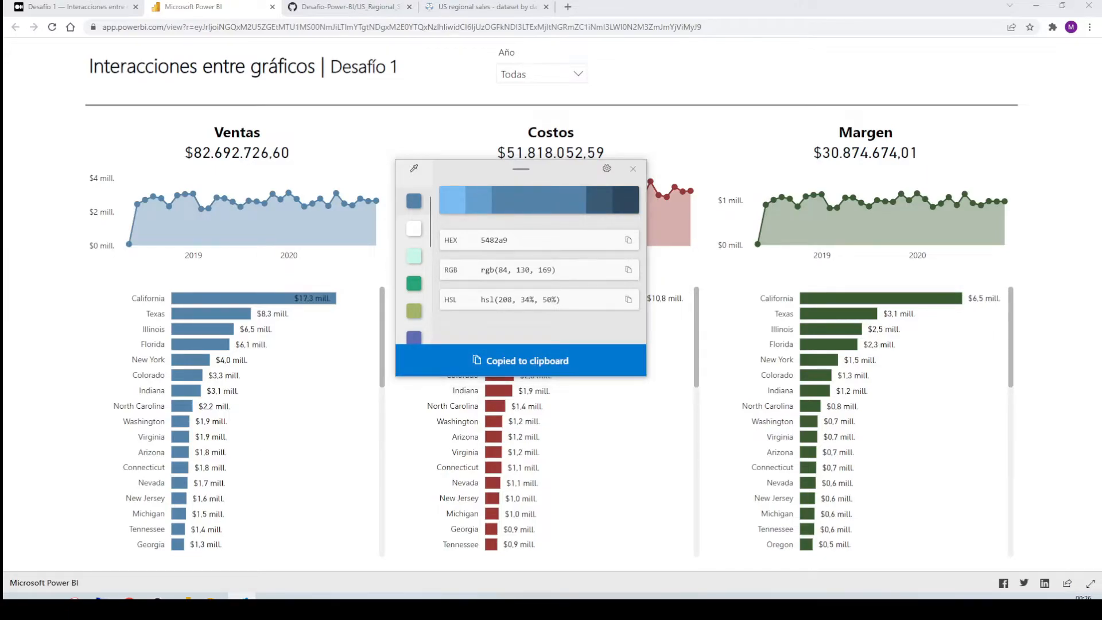
Return to Power BI Desktop and set the default data color of the Ventas bar chart to #5482A9.
key(alt+Tab)
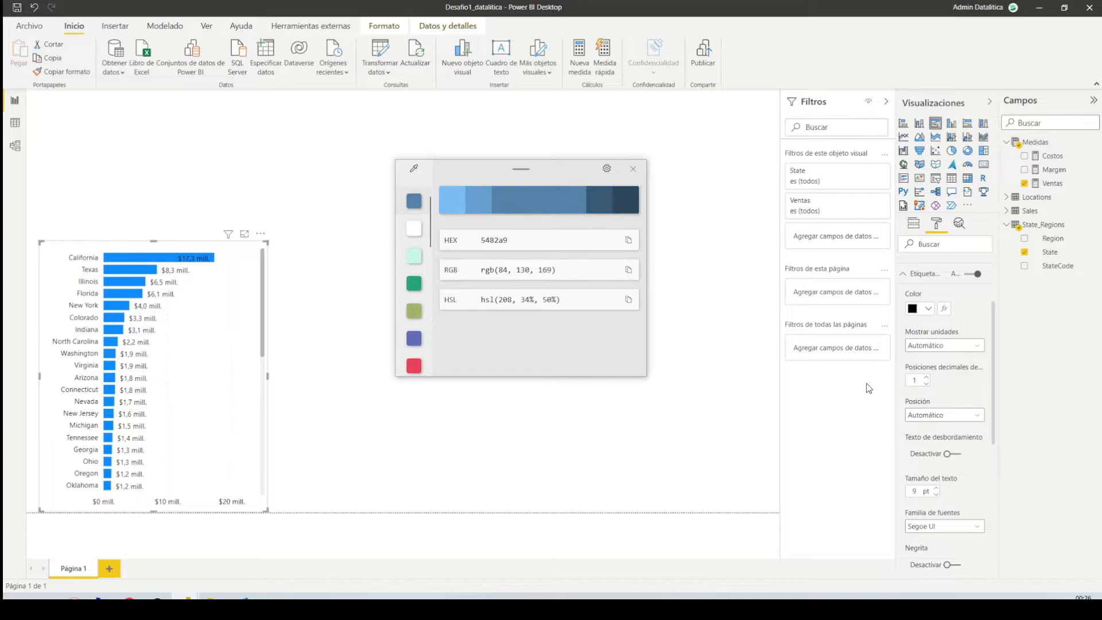
click(926, 275)
click(926, 351)
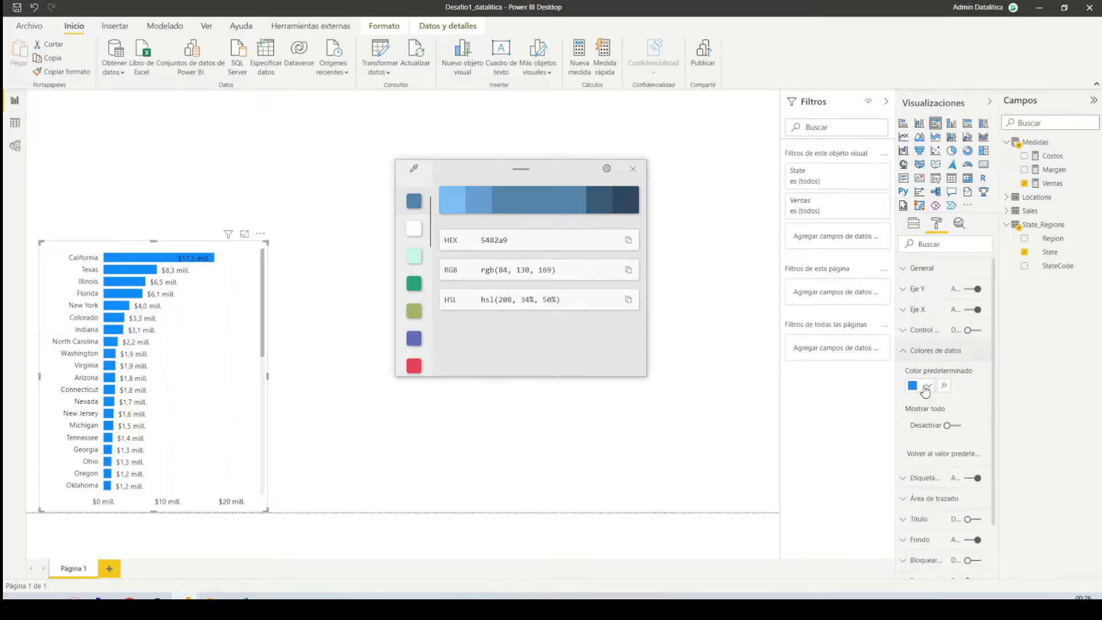
click(926, 385)
click(952, 565)
key(ctrl+v)
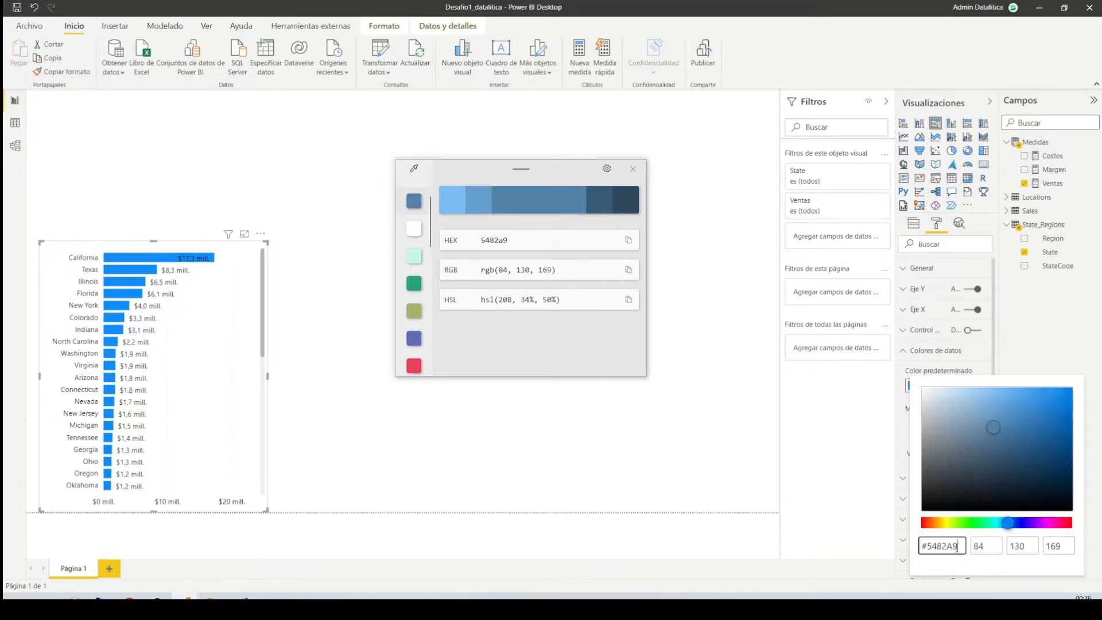
click(854, 482)
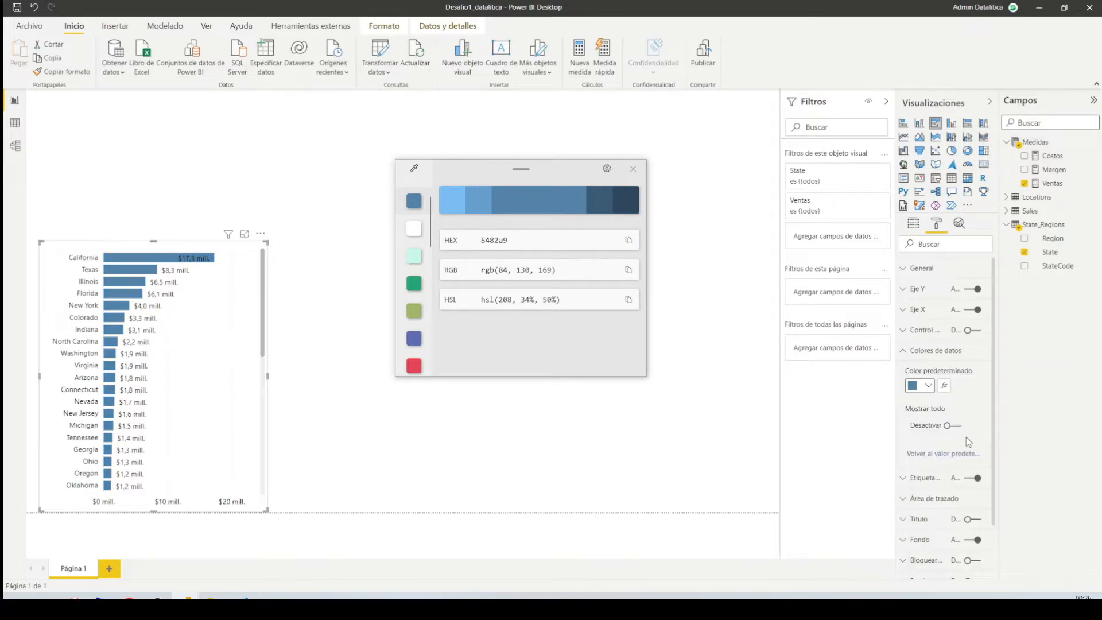
Turn off the X-axis gridlines of the Ventas bar chart, then deselect the chart and close the color picker.
click(918, 310)
scroll(934, 391, down, 5)
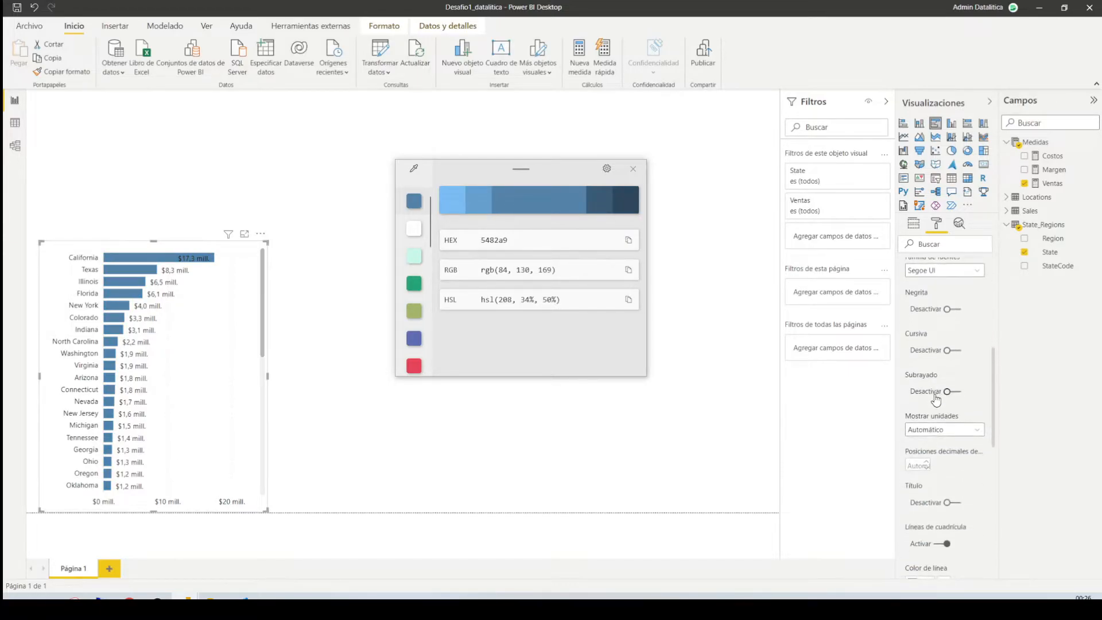
scroll(938, 408, down, 2)
click(943, 447)
scroll(947, 426, up, 4)
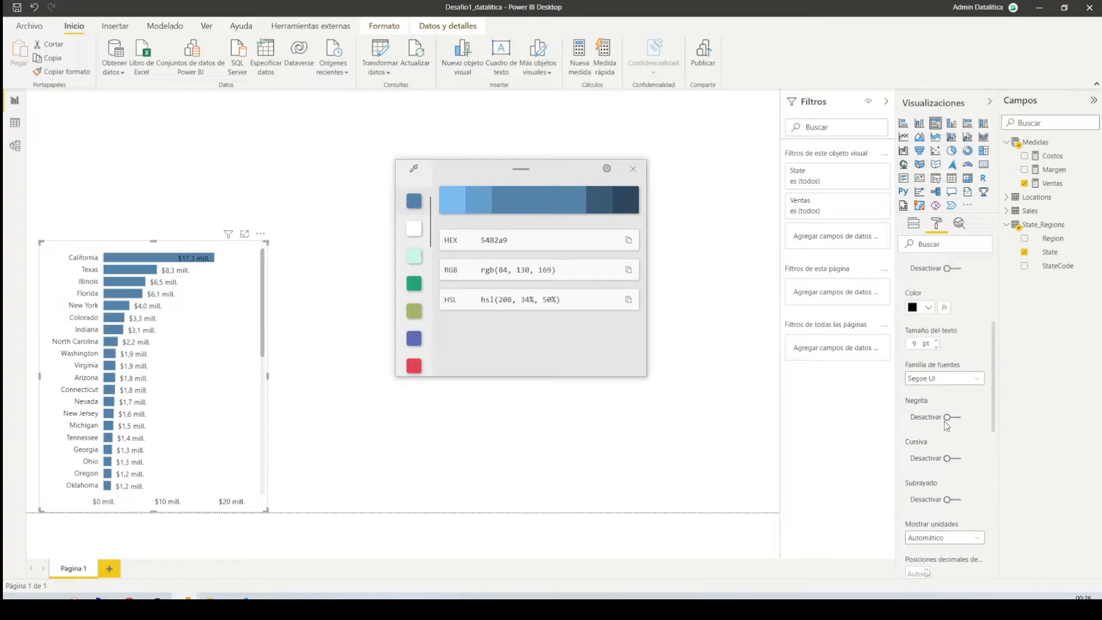
scroll(946, 426, up, 3)
click(919, 313)
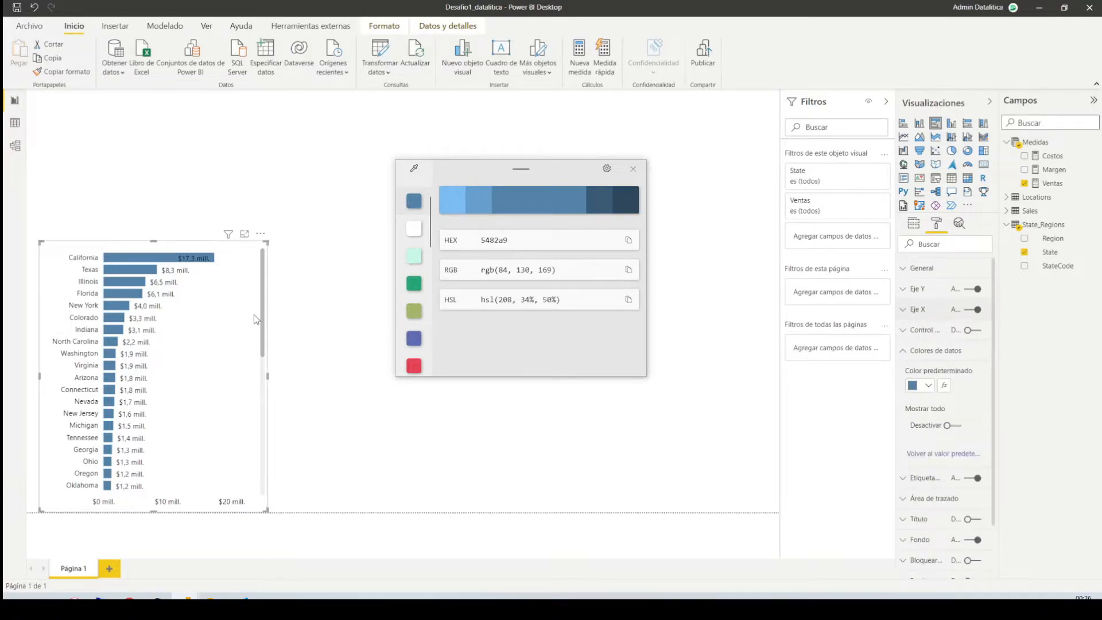
click(284, 307)
click(633, 168)
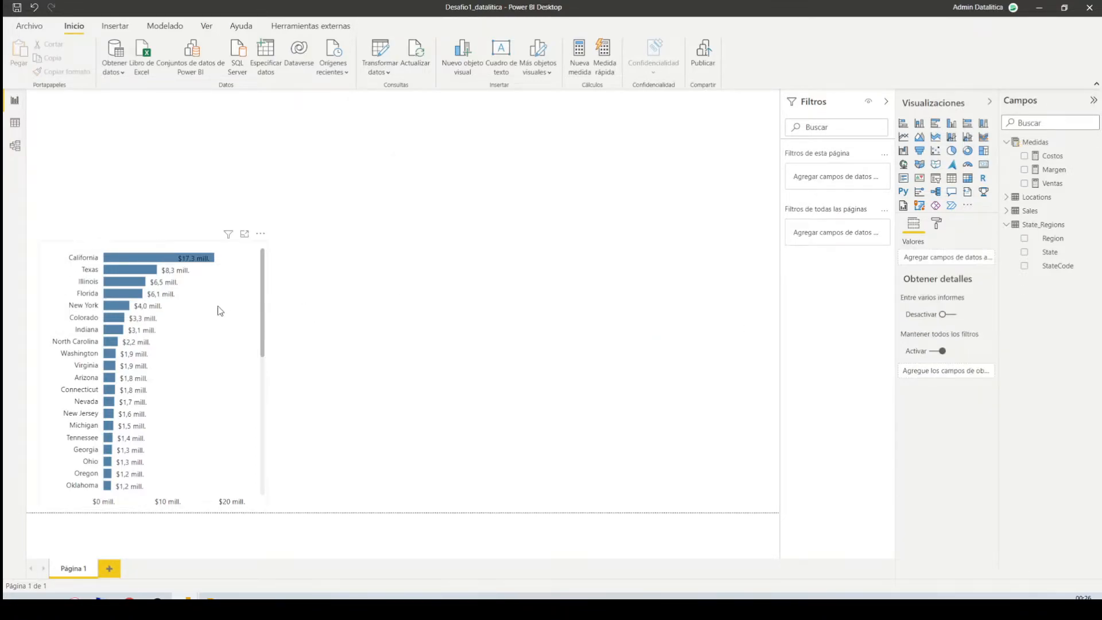
Duplicate the formatted Ventas bar chart twice and line up the copies in a row beside the original.
click(218, 310)
key(ctrl+c)
key(ctrl+v)
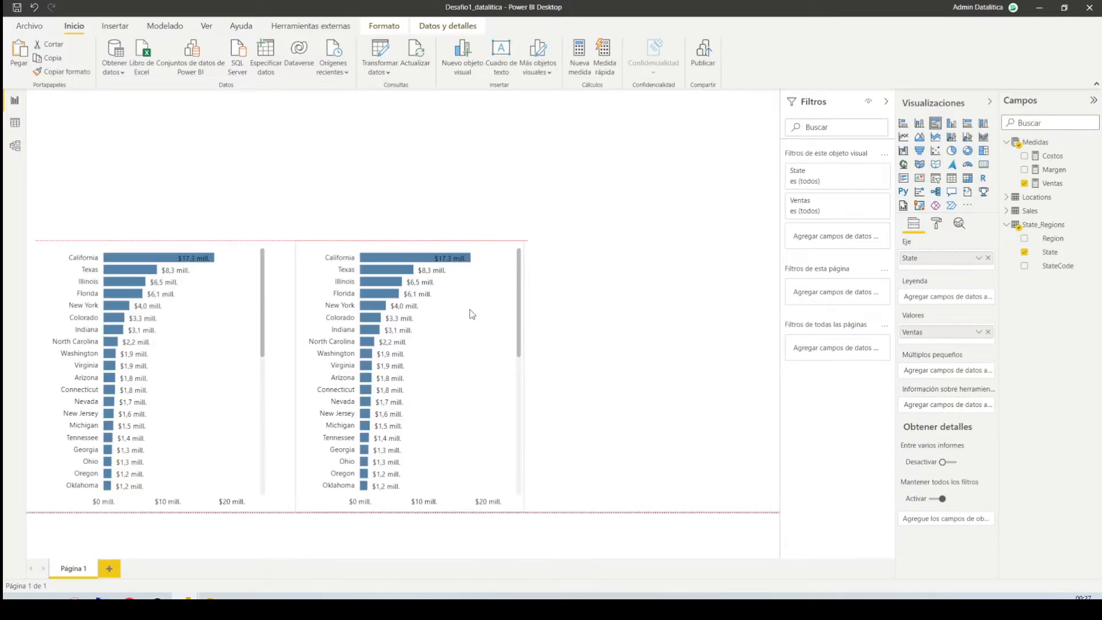
key(ctrl+v)
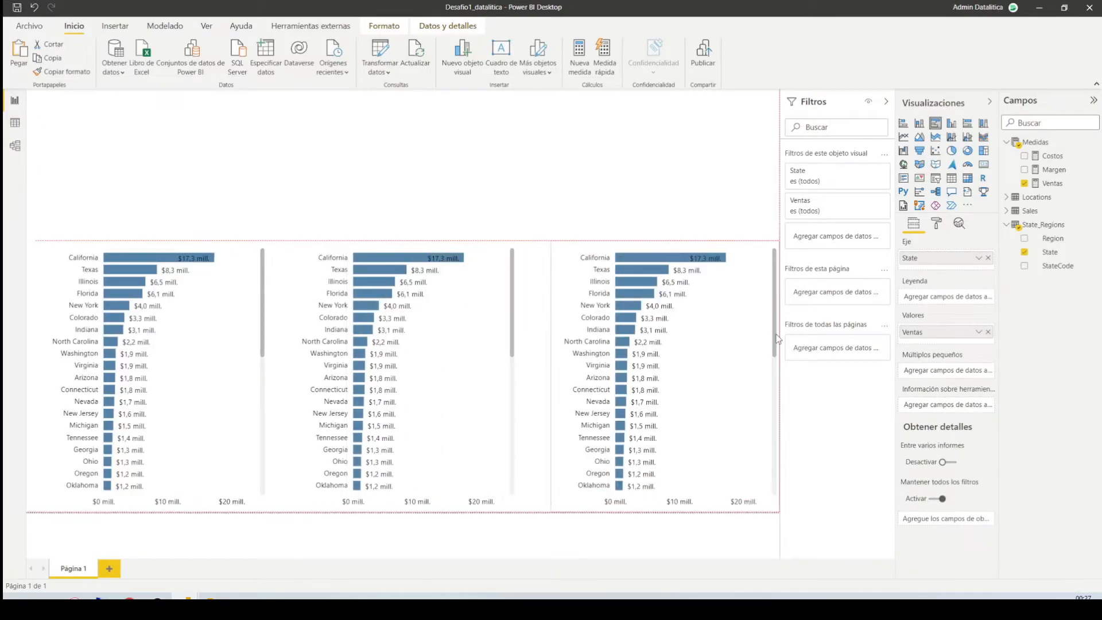
Collapse the filters pane and replace Ventas with Costos as the value of the middle bar chart.
click(468, 307)
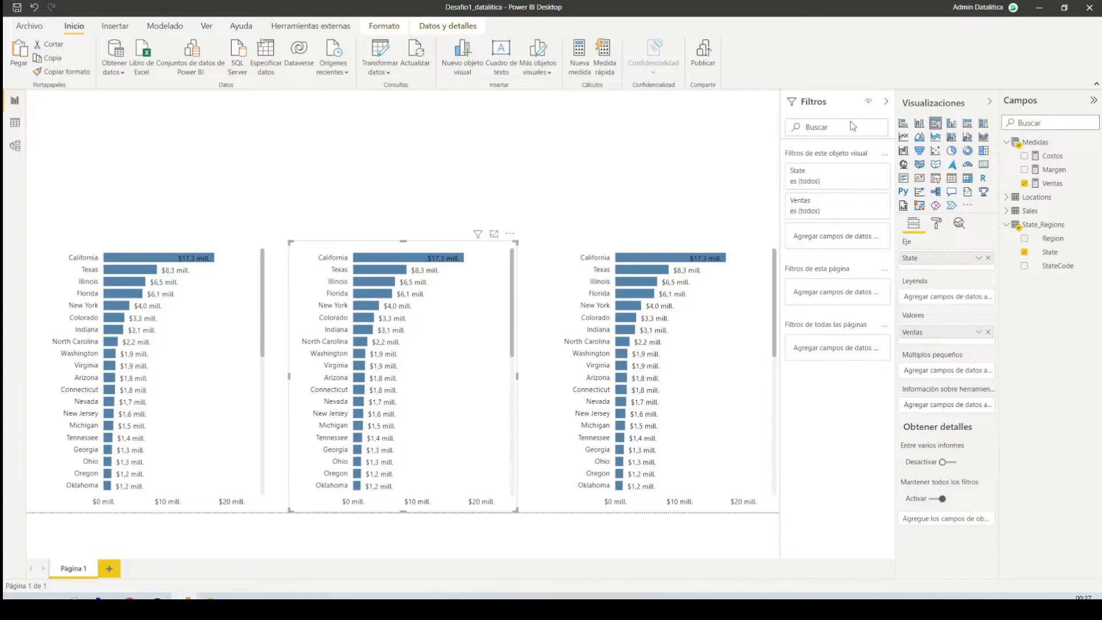
click(886, 101)
click(988, 331)
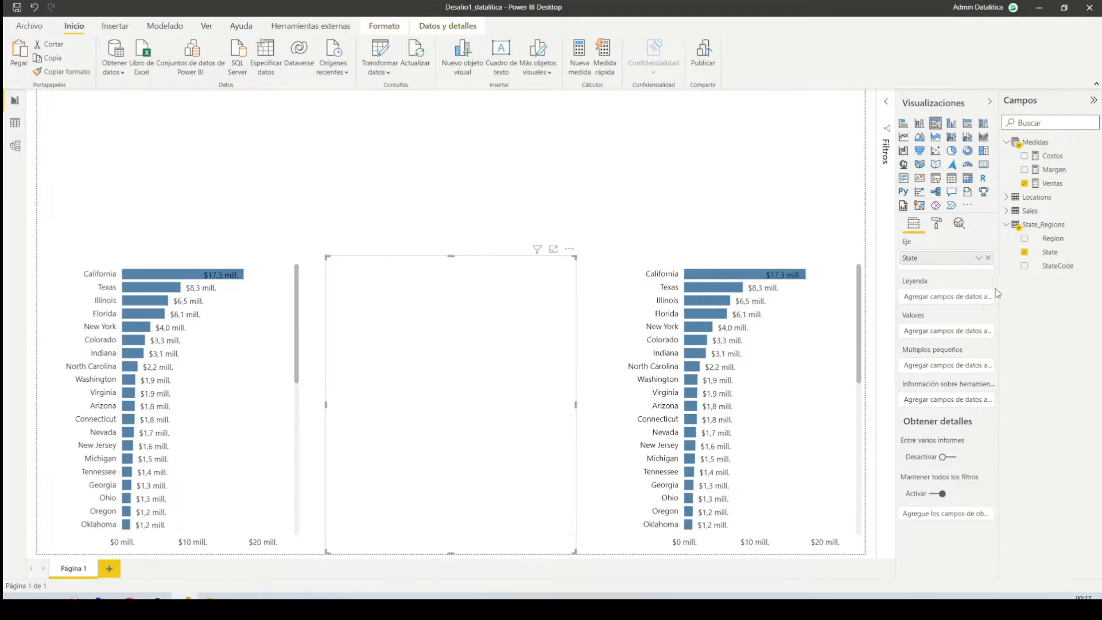
click(1024, 183)
Replace Ventas with Margen as the value of the third bar chart.
click(827, 339)
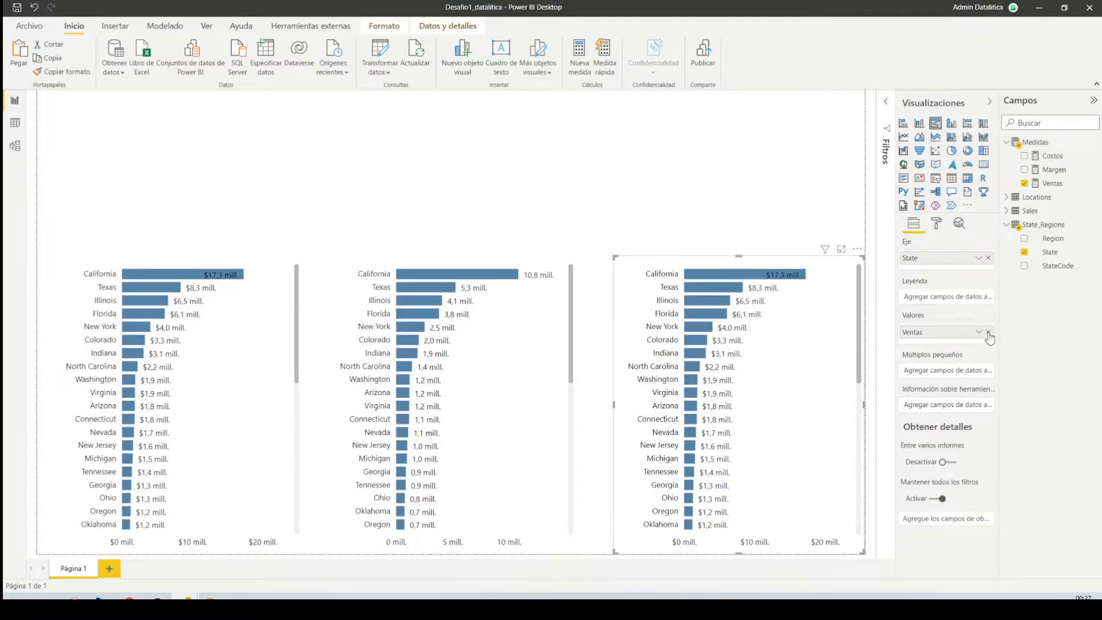
click(987, 332)
click(1025, 169)
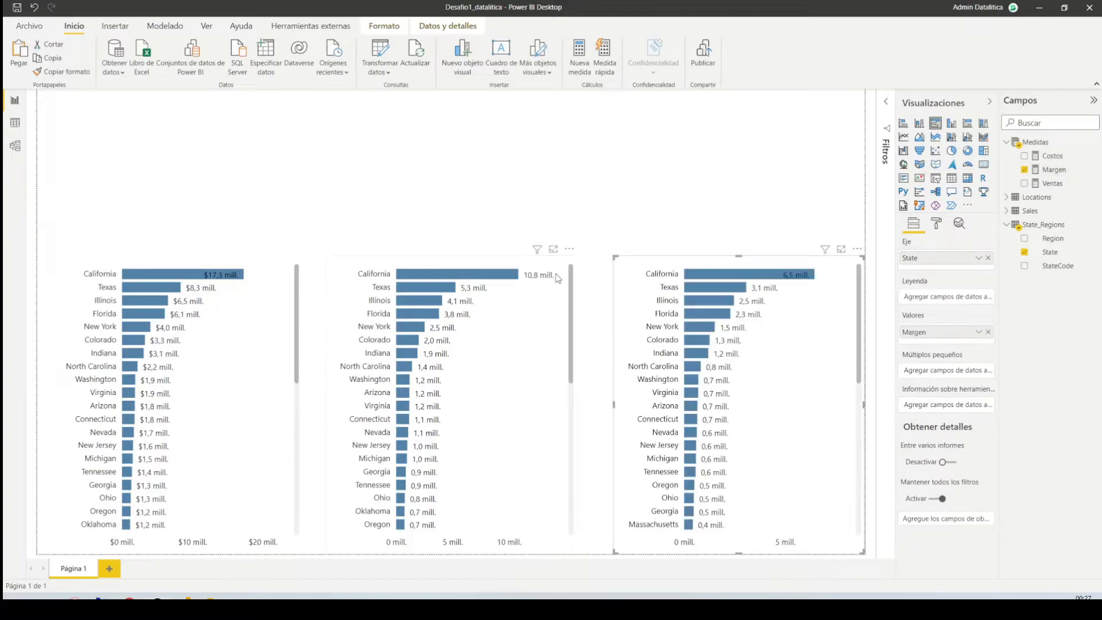
In the browser's reference report, sample the red of the Costos bars with the color picker and copy the HEX value 9a3935.
key(alt+Tab)
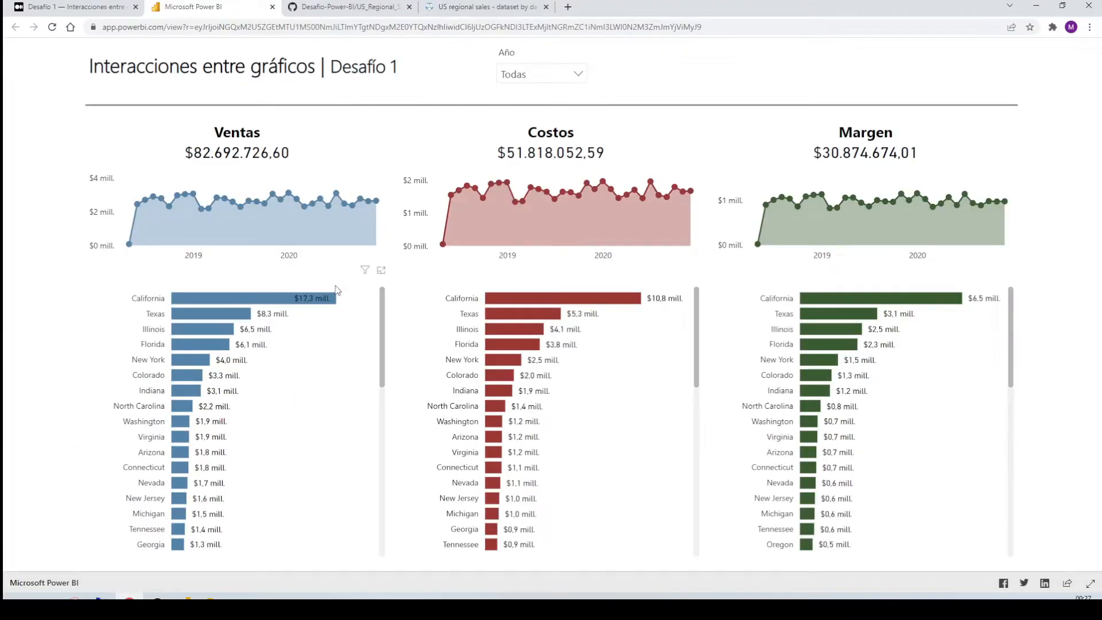
key(super+shift+c)
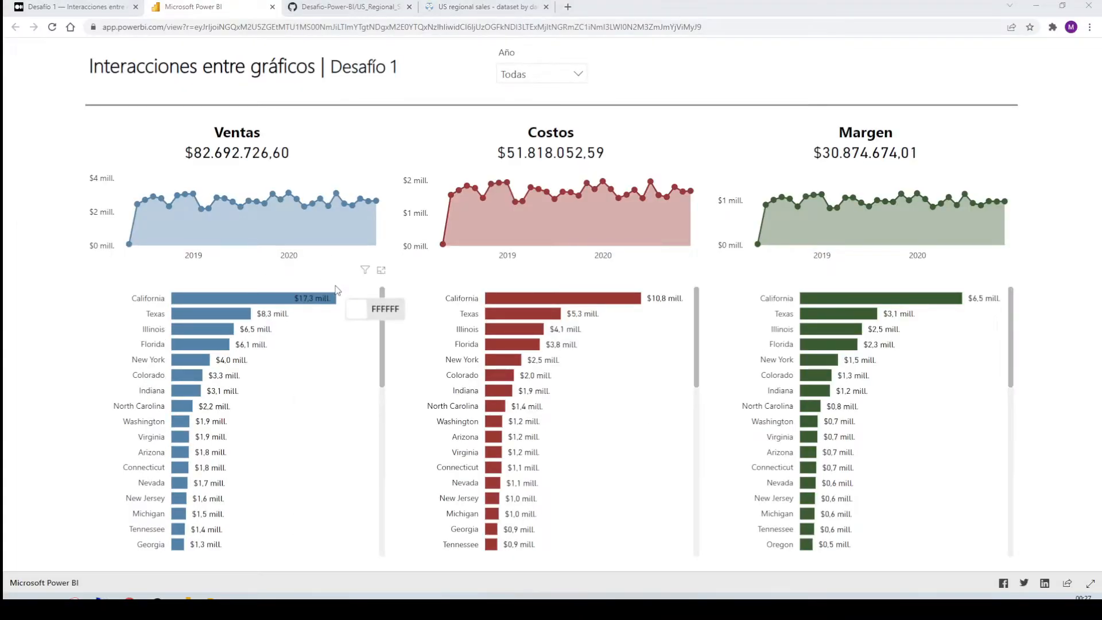
click(518, 299)
click(628, 240)
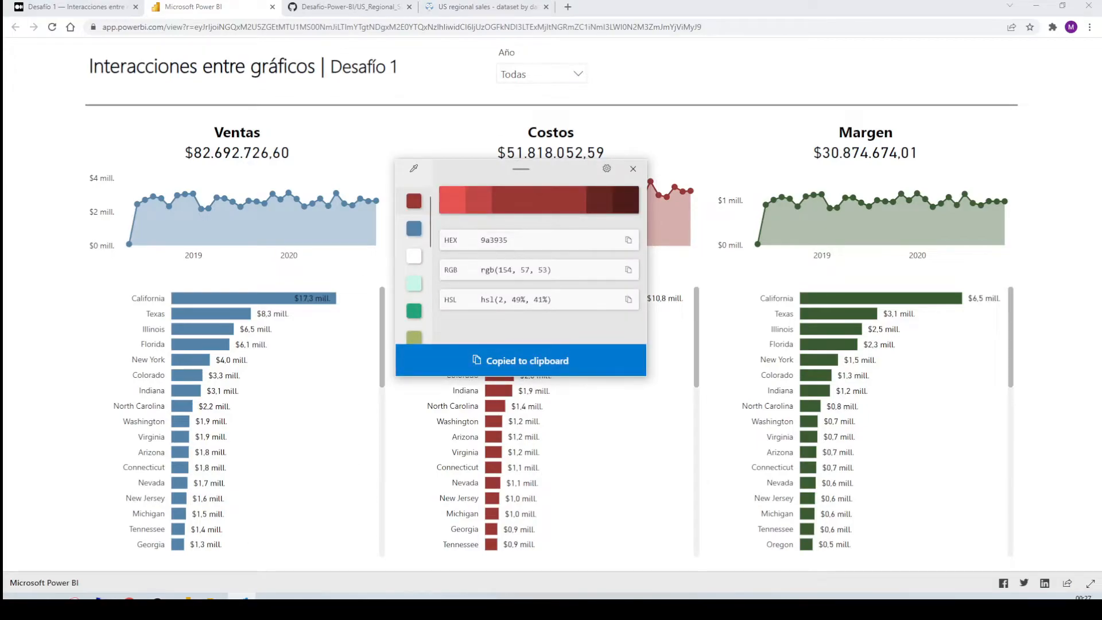
Return to Power BI Desktop and set the default data color of the Costos bar chart to #9A3935.
key(alt+Tab)
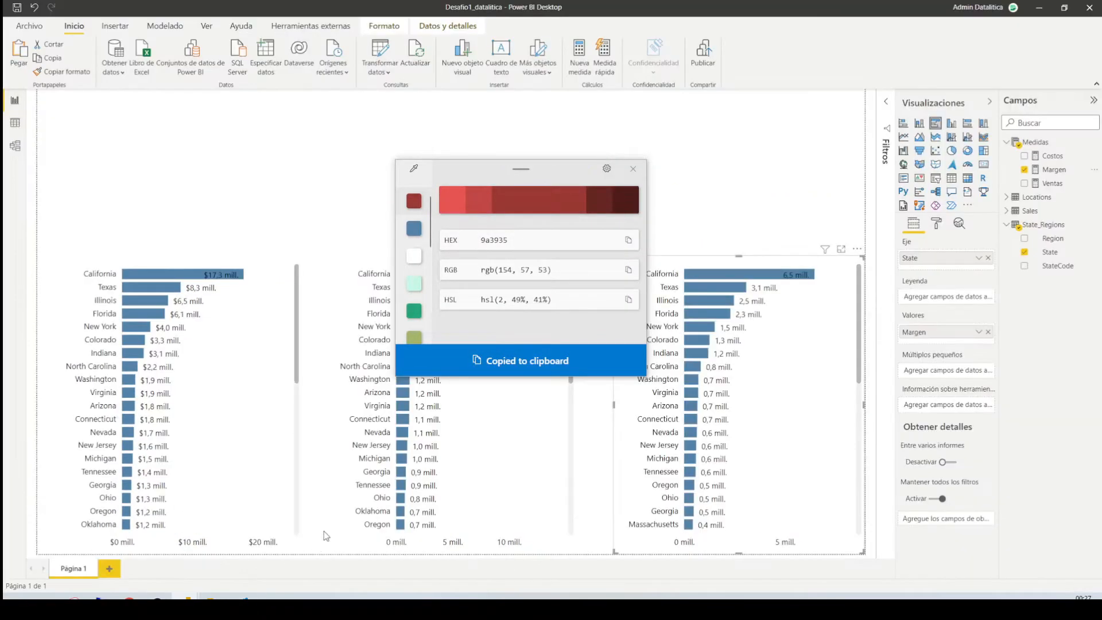
click(937, 227)
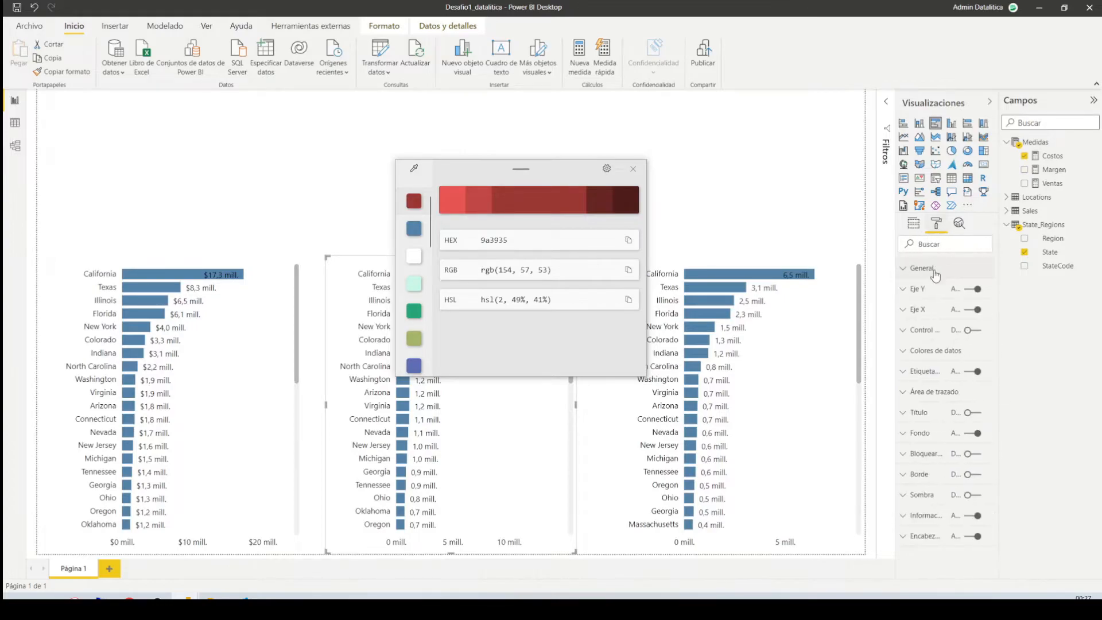
click(936, 351)
click(928, 386)
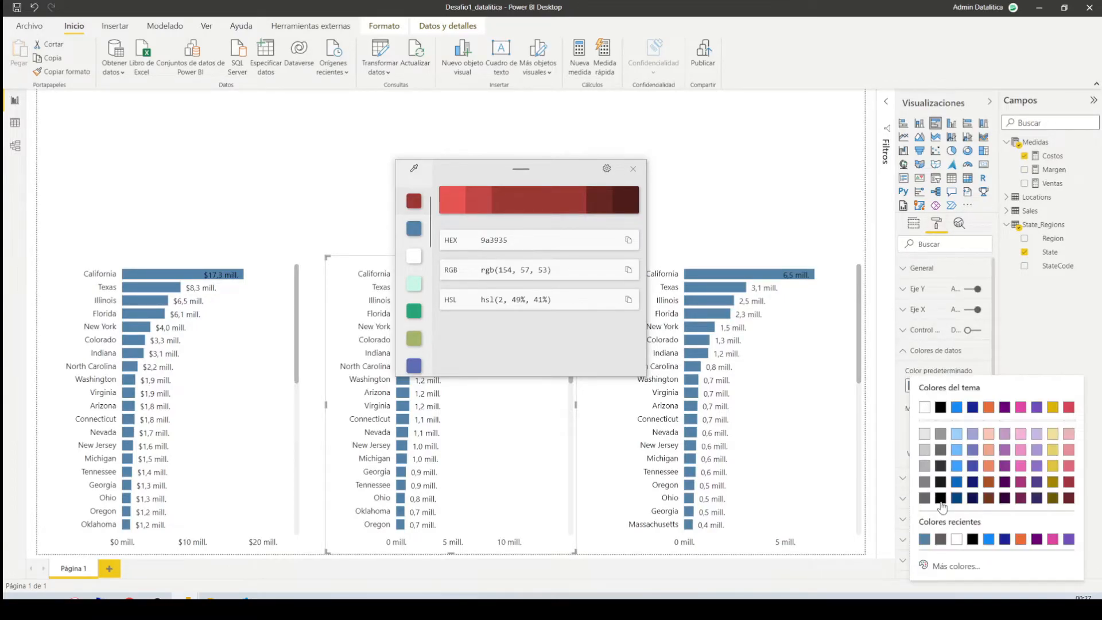
click(948, 565)
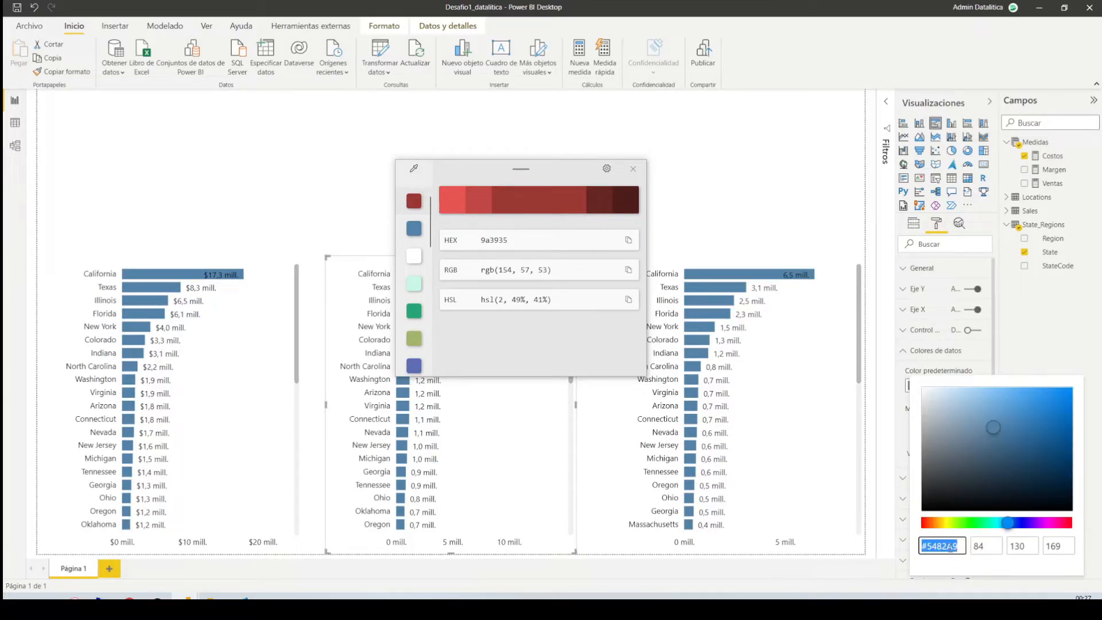
key(ctrl+v)
key(Return)
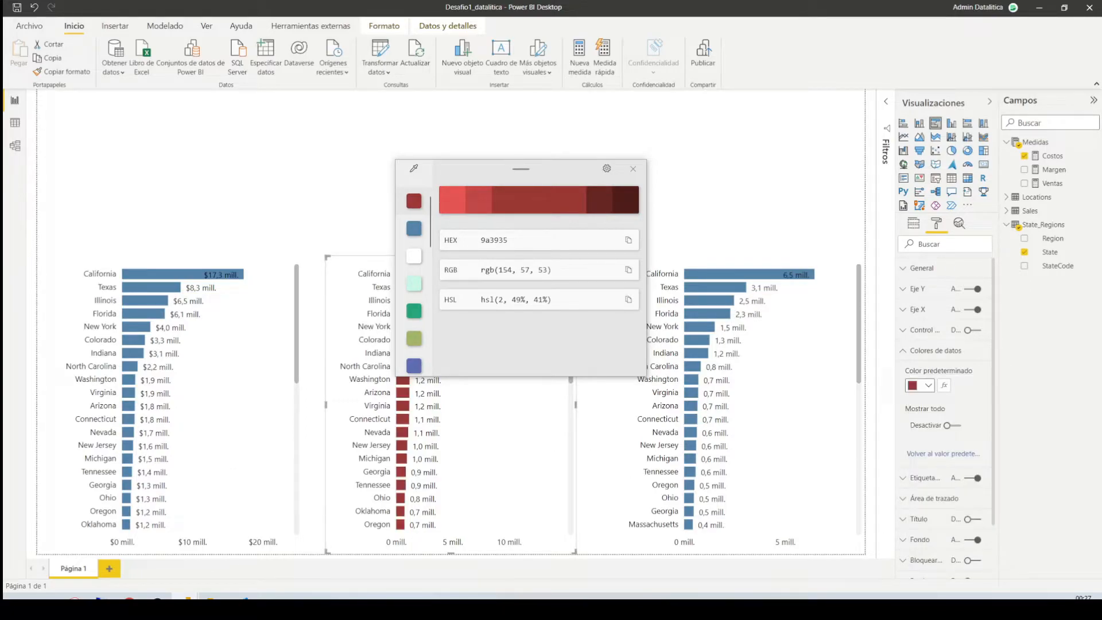
In the browser's reference report, sample the green of the Margen bars and copy the HEX value 3a5c31.
key(alt+Tab)
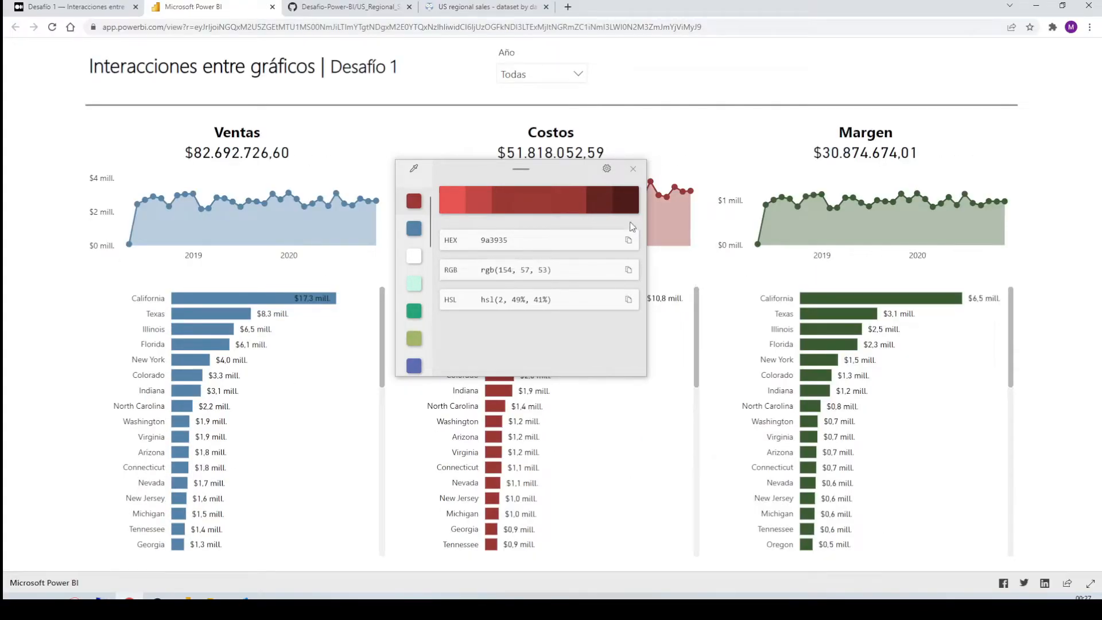
click(413, 168)
click(822, 299)
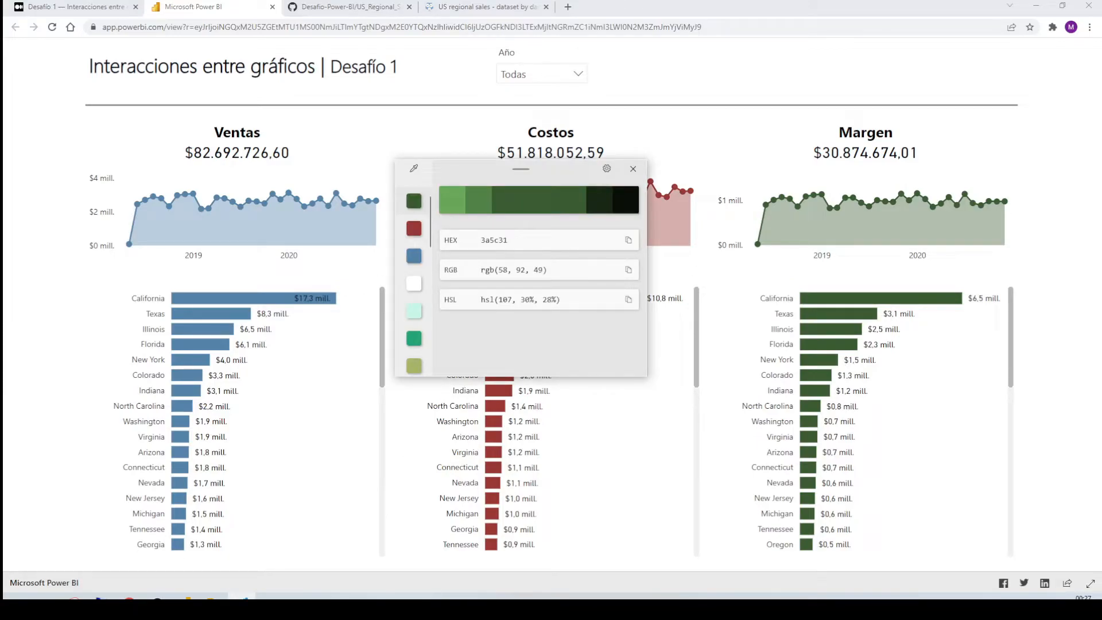
Return to Power BI Desktop and set the default data color of the Margen bar chart to #3A5C31.
key(alt+Tab)
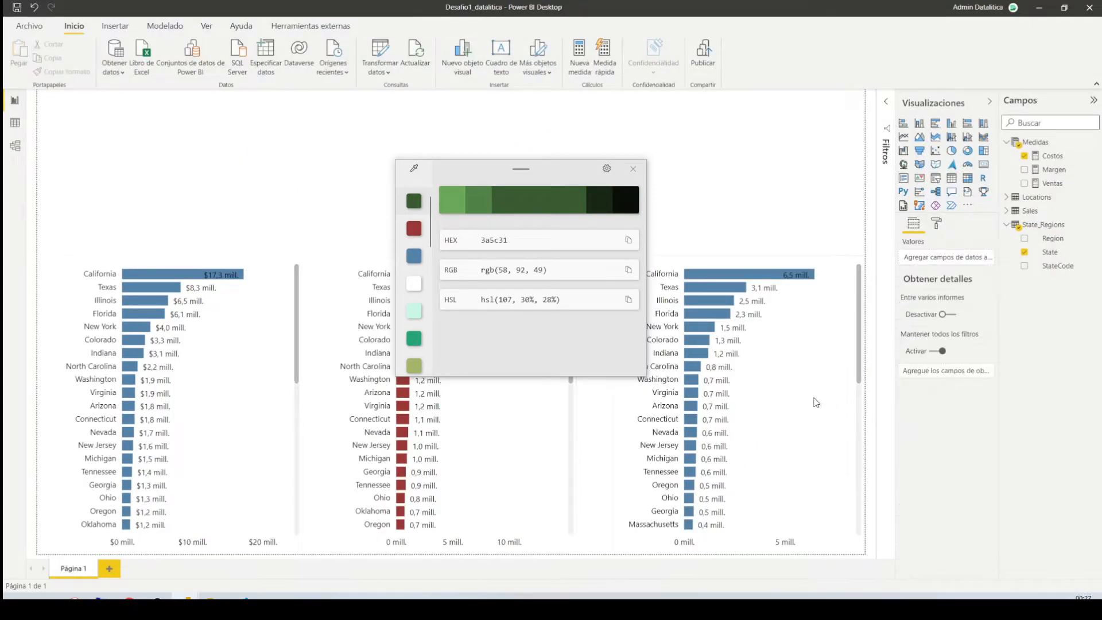
click(817, 396)
click(936, 224)
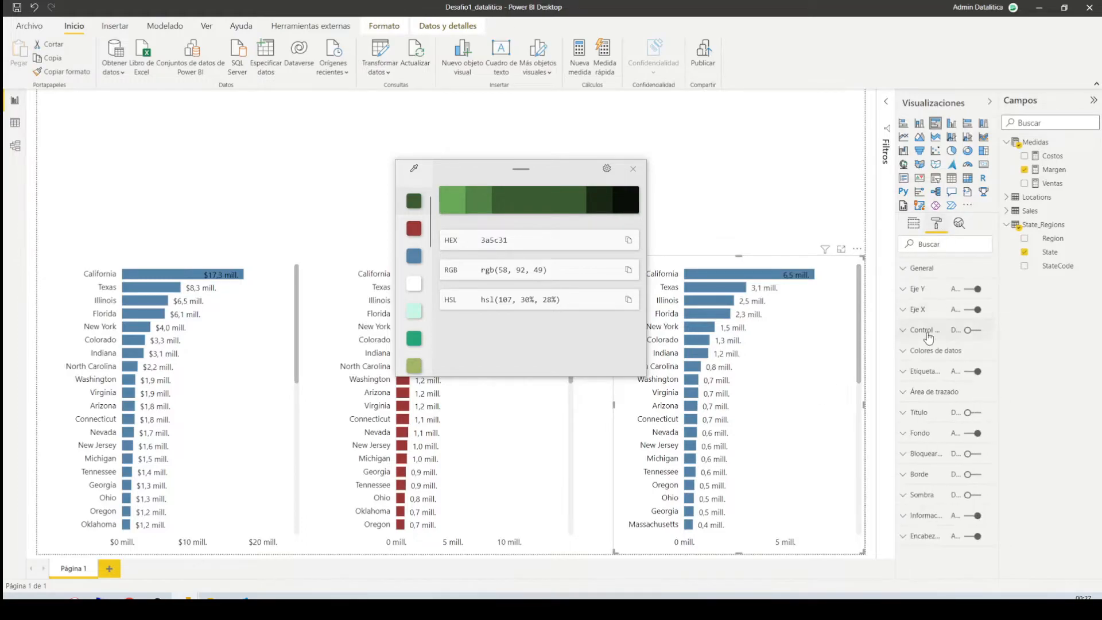
click(927, 351)
click(925, 387)
click(947, 568)
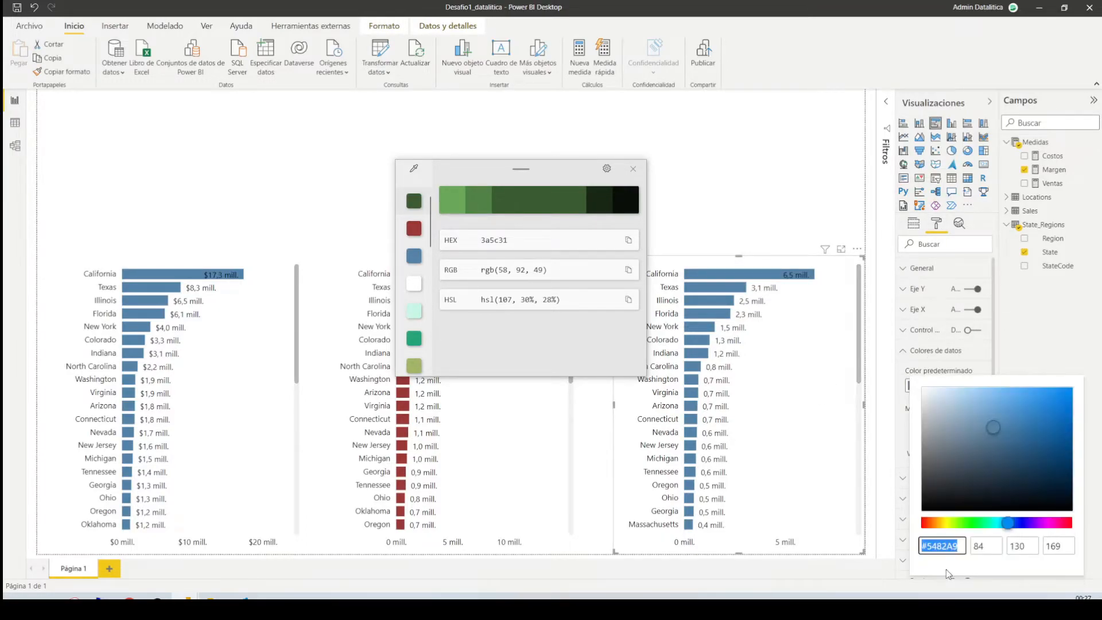
key(ctrl+v)
click(850, 452)
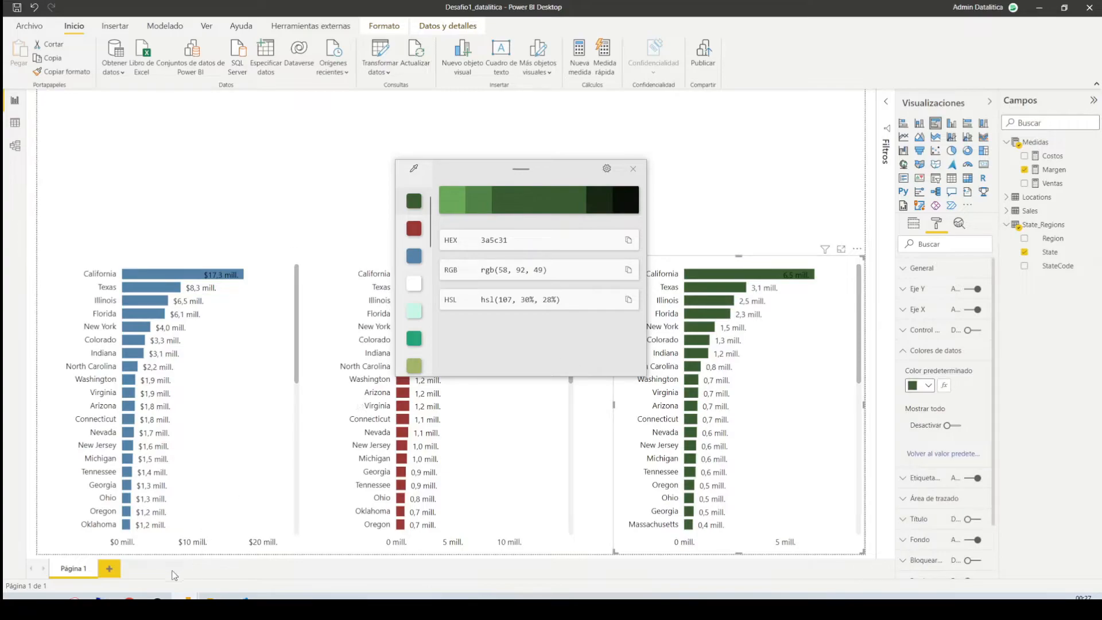
Switch to the Desafío 1 article in the browser, close the color picker and review the Requisitos list.
key(alt+Tab)
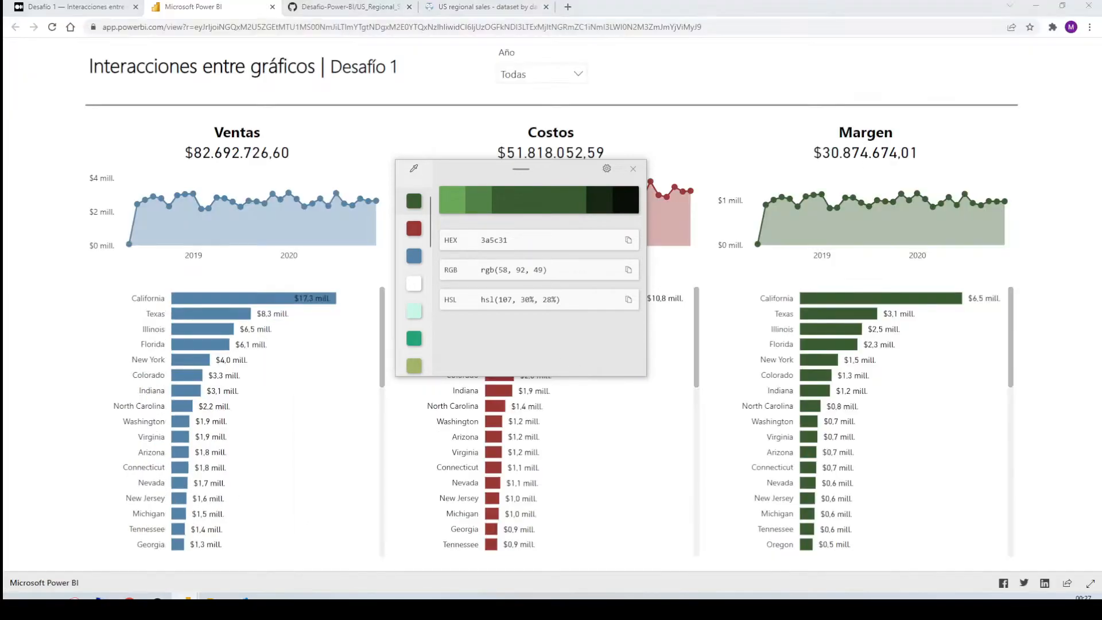
key(ctrl+shift+Tab)
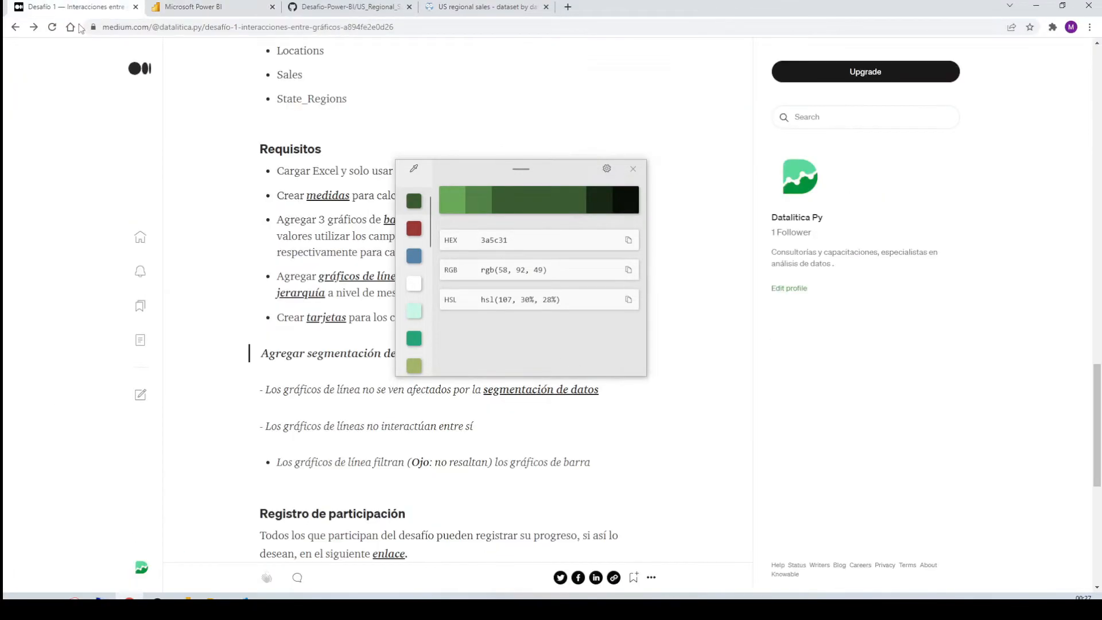
click(633, 168)
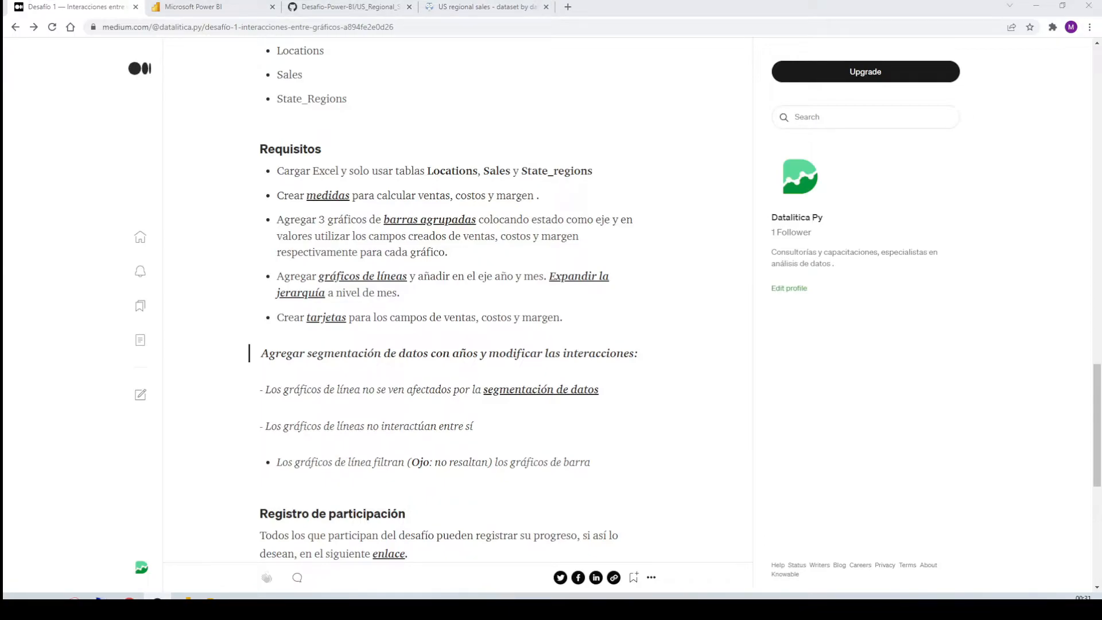
Return to Power BI Desktop and add a compact line chart of Ventas by OrderDate above the Ventas bar chart.
key(alt+Tab)
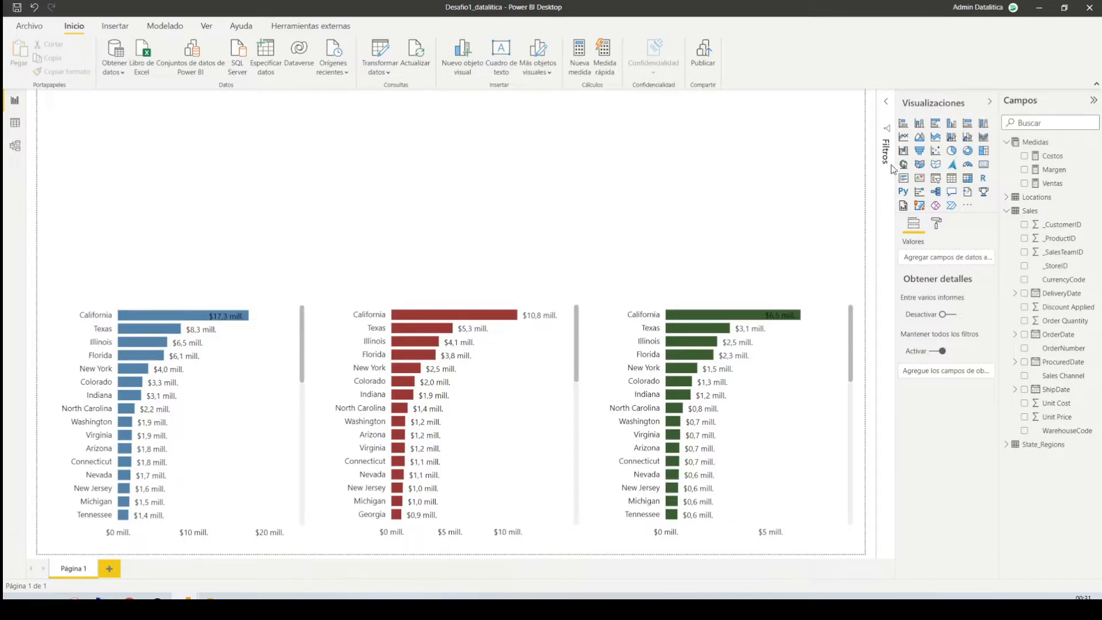
click(909, 141)
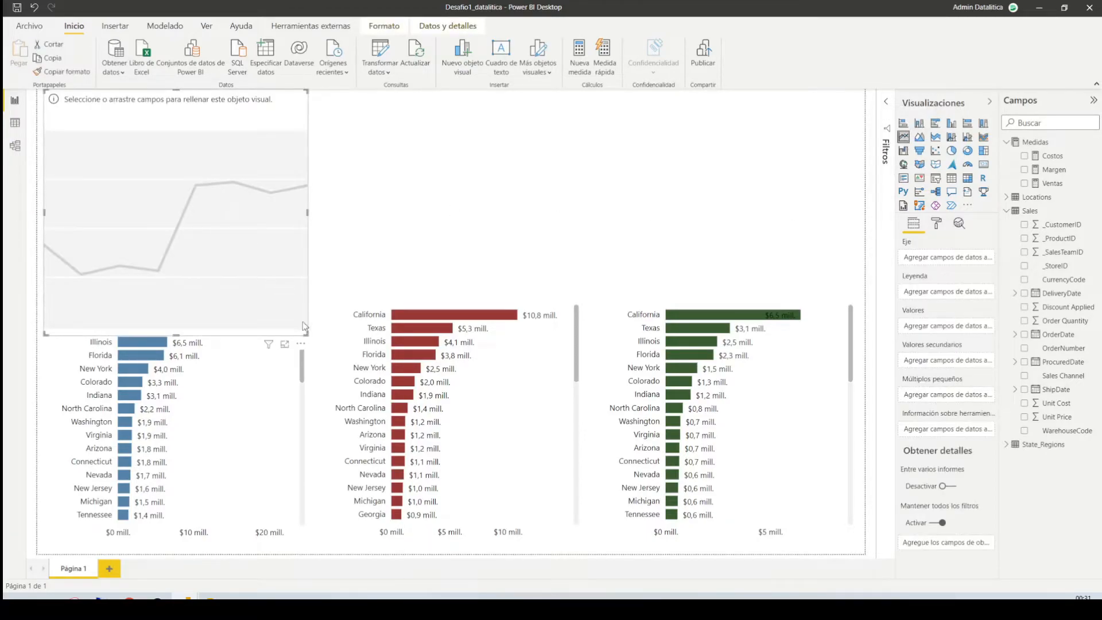
drag(305, 333, 286, 245)
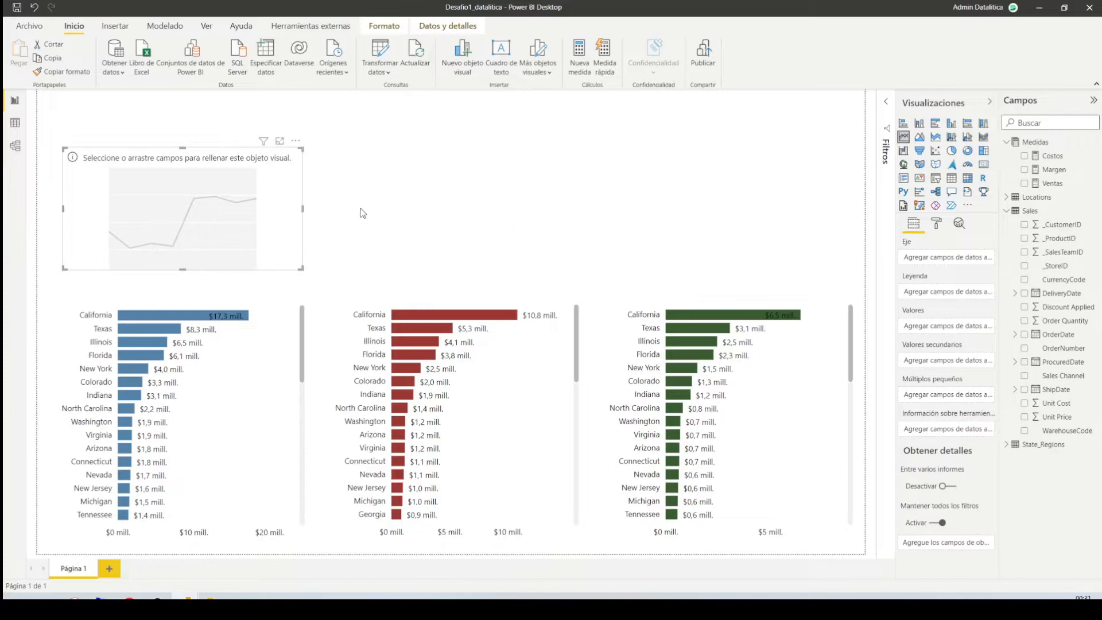
drag(280, 213, 282, 228)
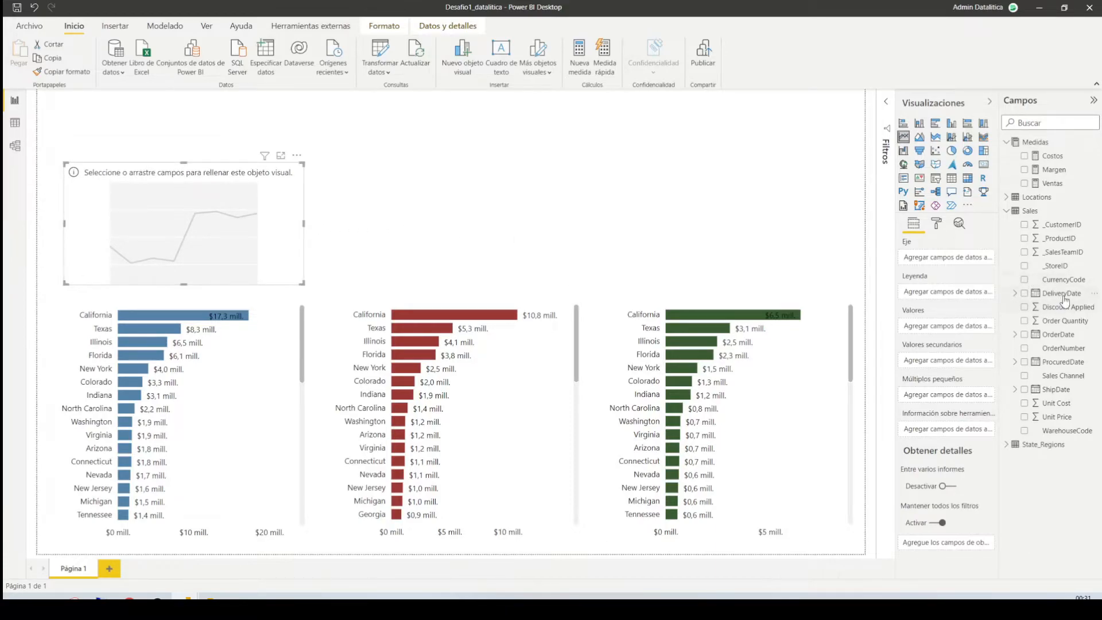
drag(1057, 335, 255, 235)
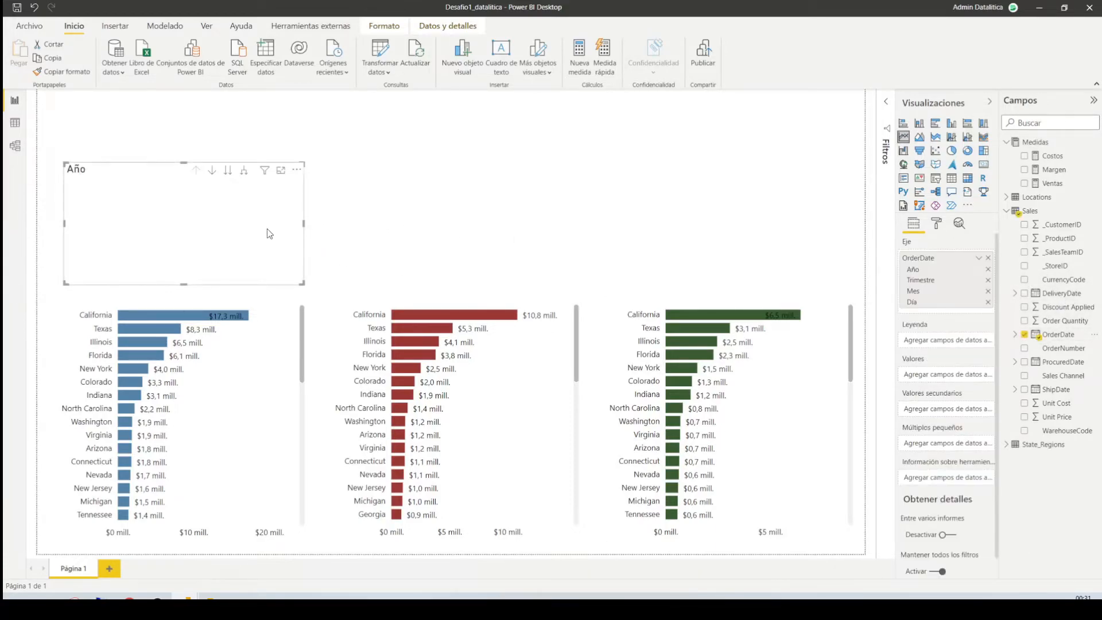
drag(1080, 188, 259, 225)
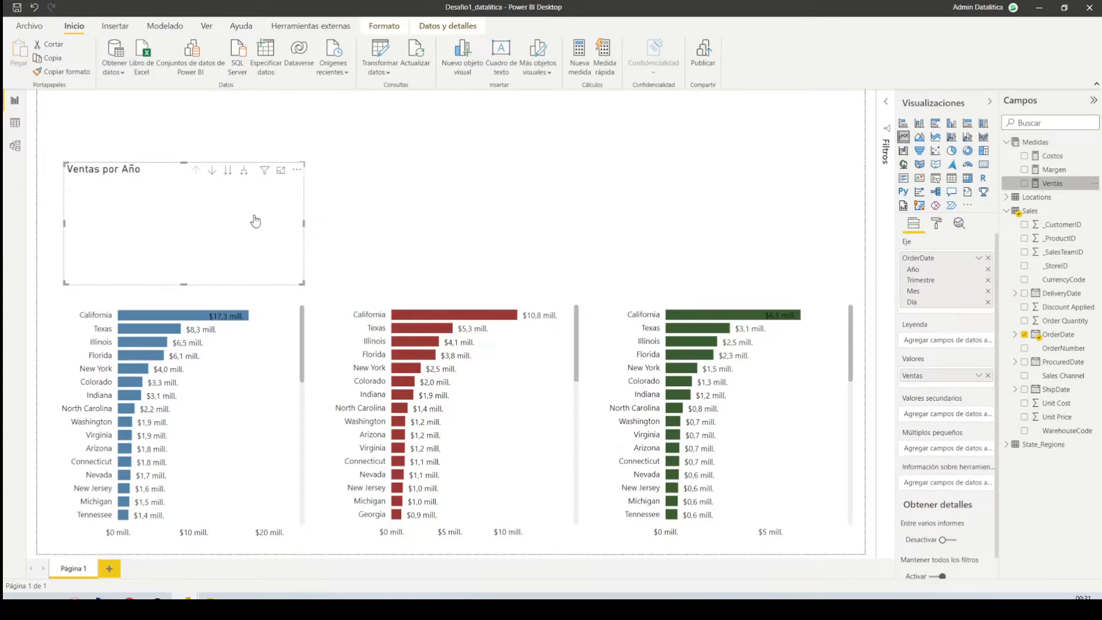
Remove Trimestre from the line chart's date hierarchy and expand the axis to year and month level.
click(243, 172)
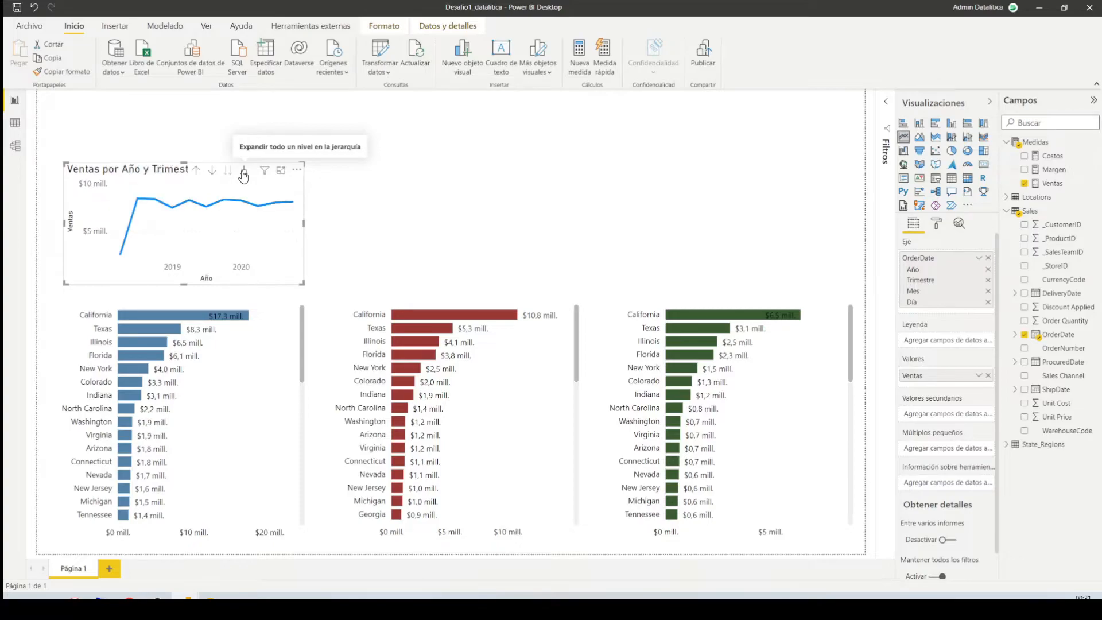
click(988, 280)
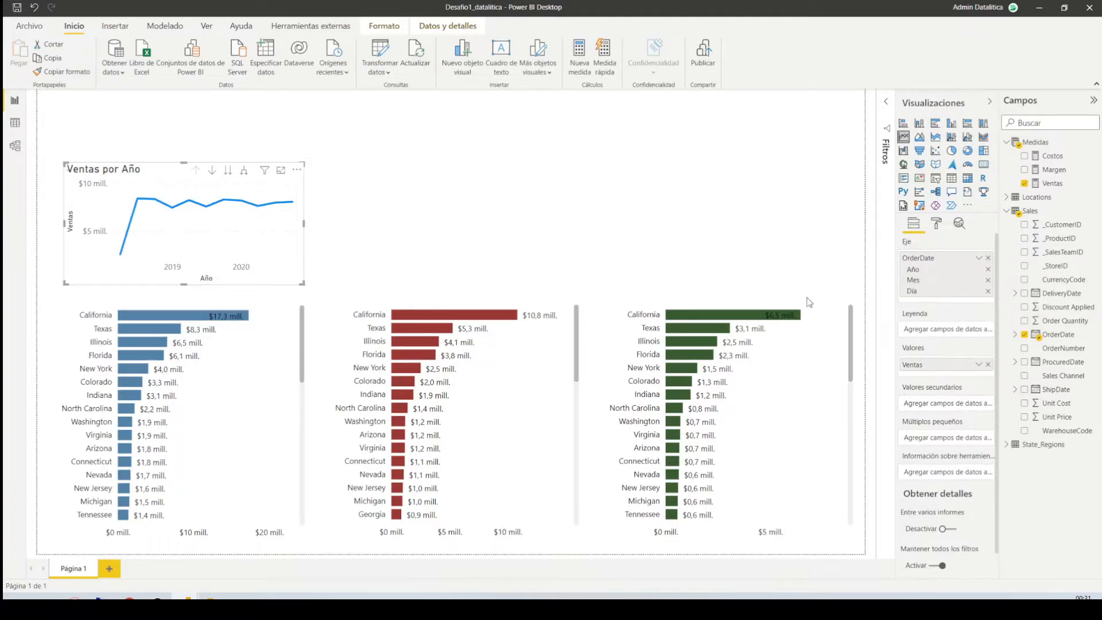
click(228, 173)
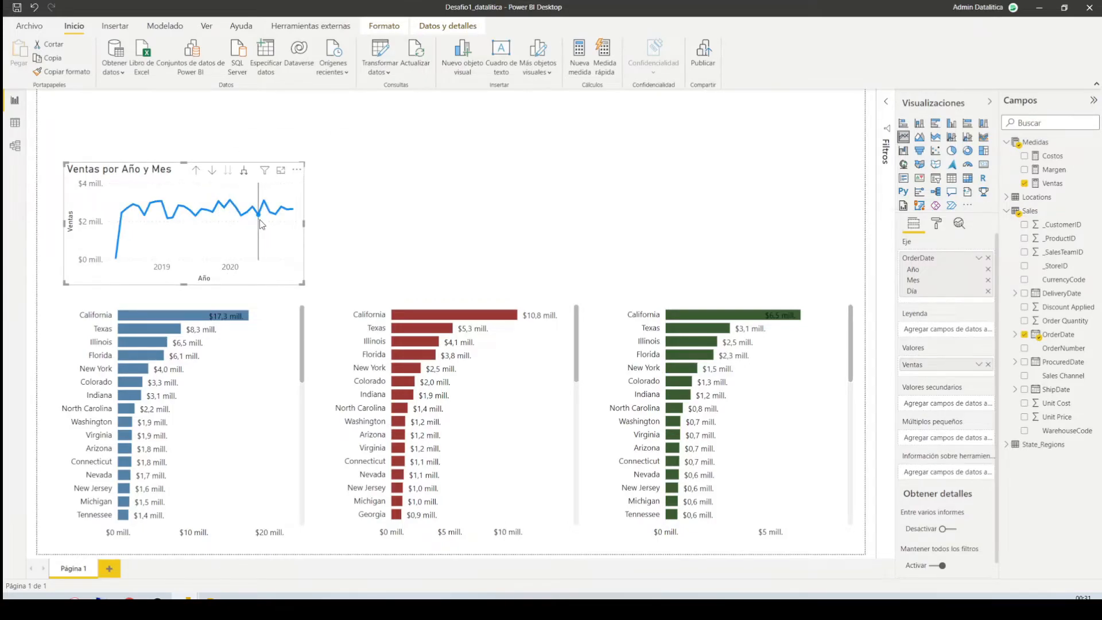
Set the data color of the Ventas line to the recently used blue of the Ventas bars.
click(936, 225)
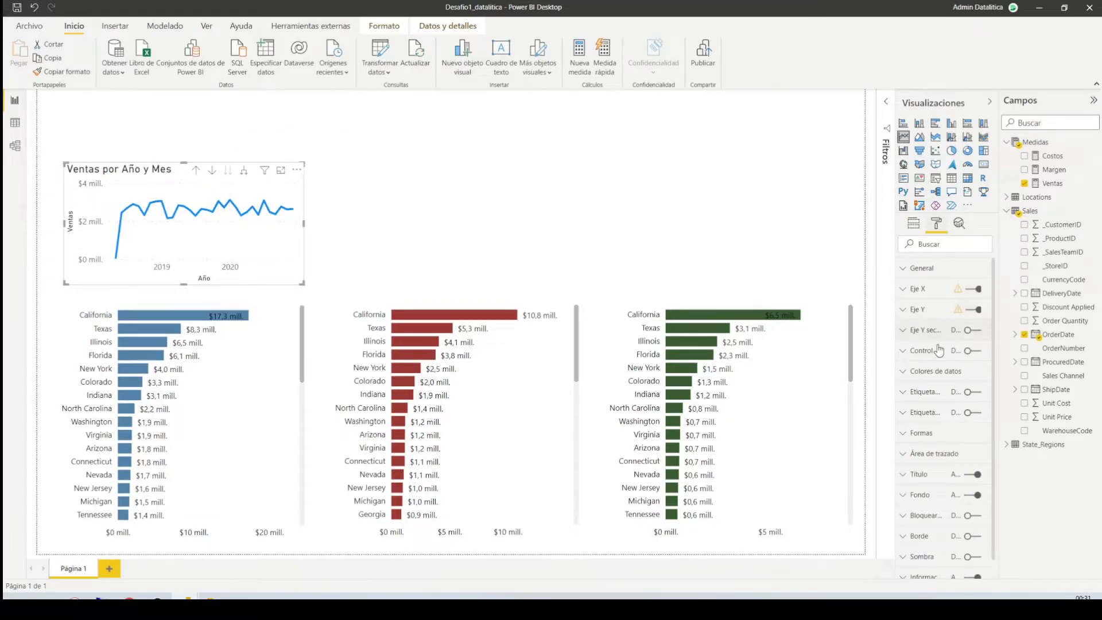
click(949, 374)
click(926, 406)
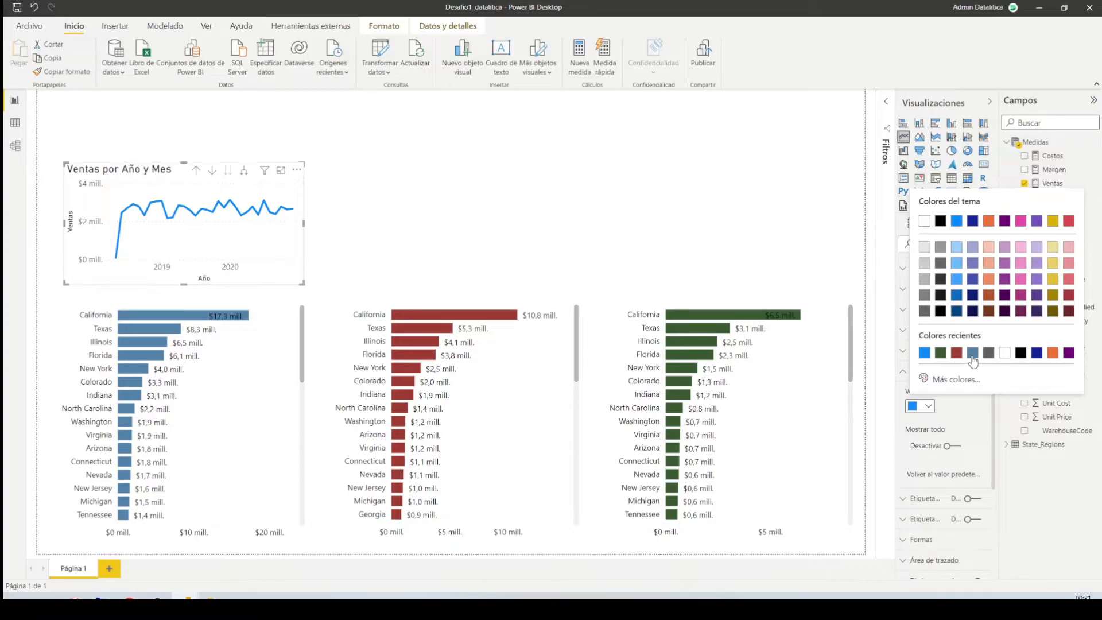
click(972, 353)
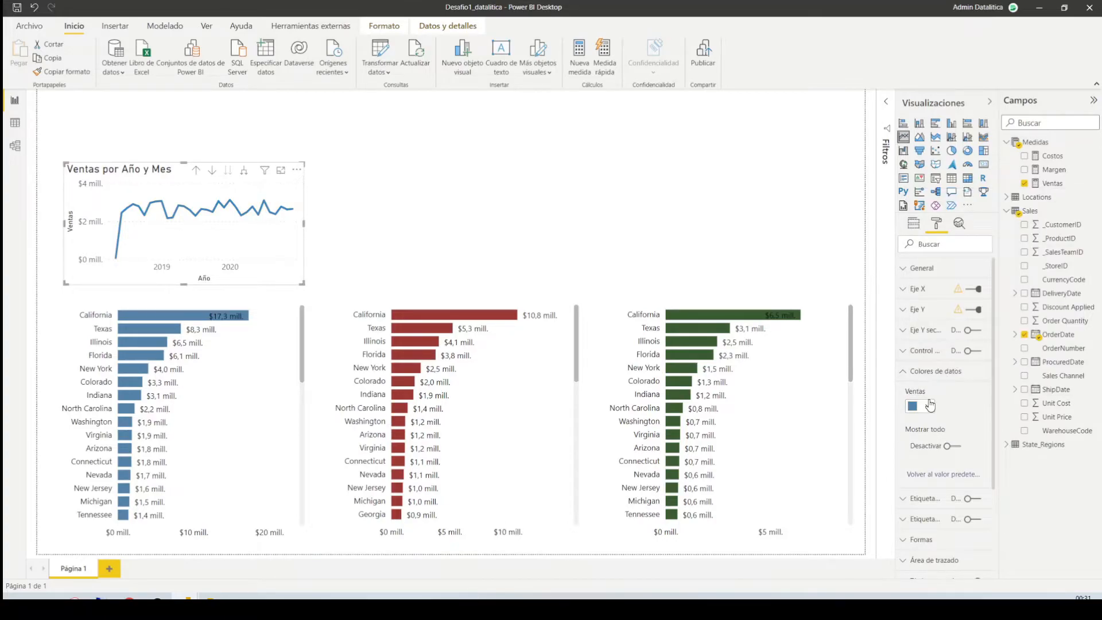
scroll(964, 354, down, 2)
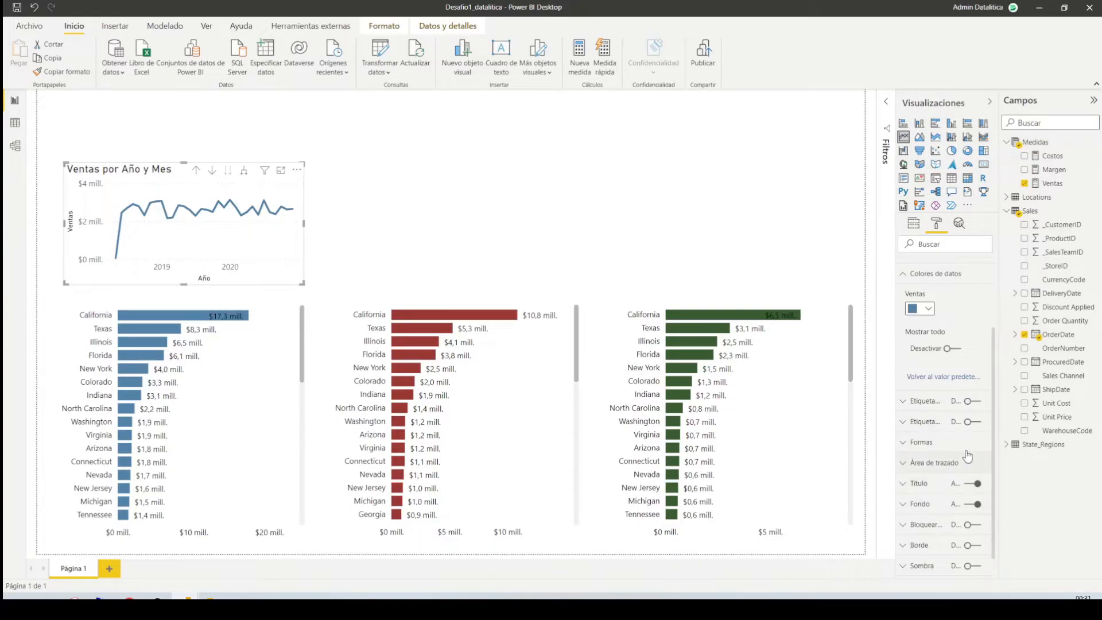
scroll(911, 401, up, 2)
scroll(919, 413, down, 1)
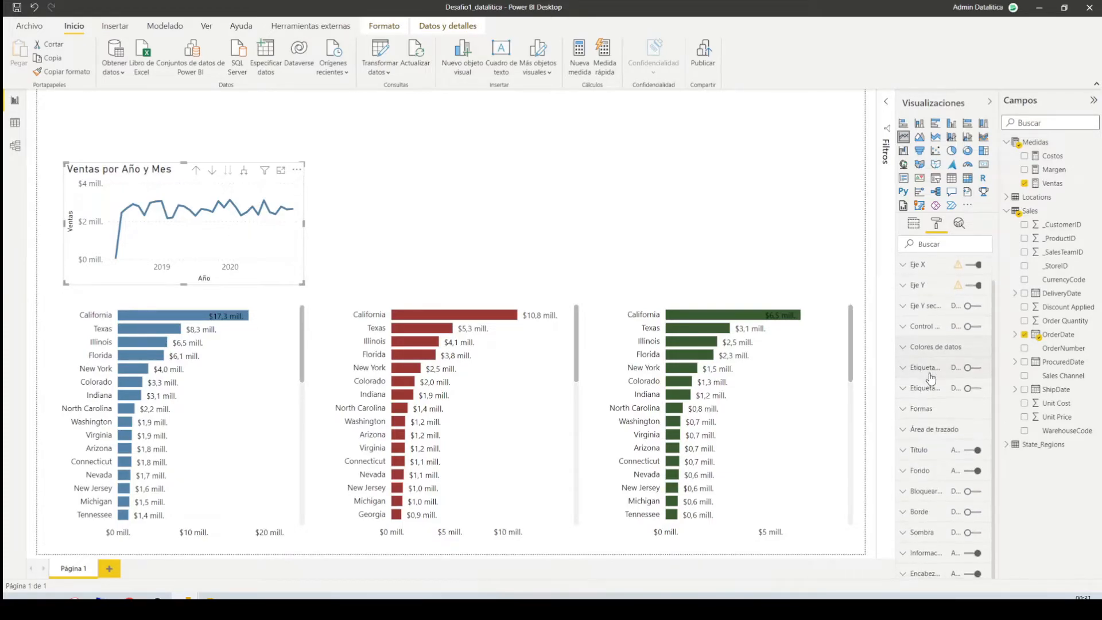
Show markers on the Ventas line and convert the line chart above the Ventas bars into an area chart.
click(921, 536)
scroll(931, 432, down, 3)
click(950, 452)
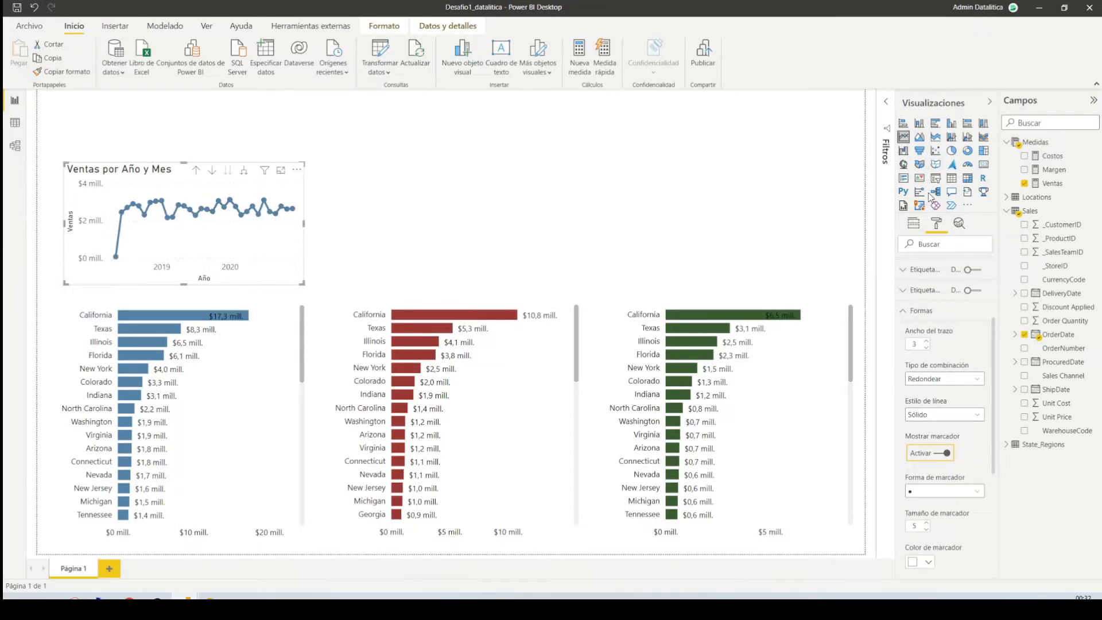
click(935, 138)
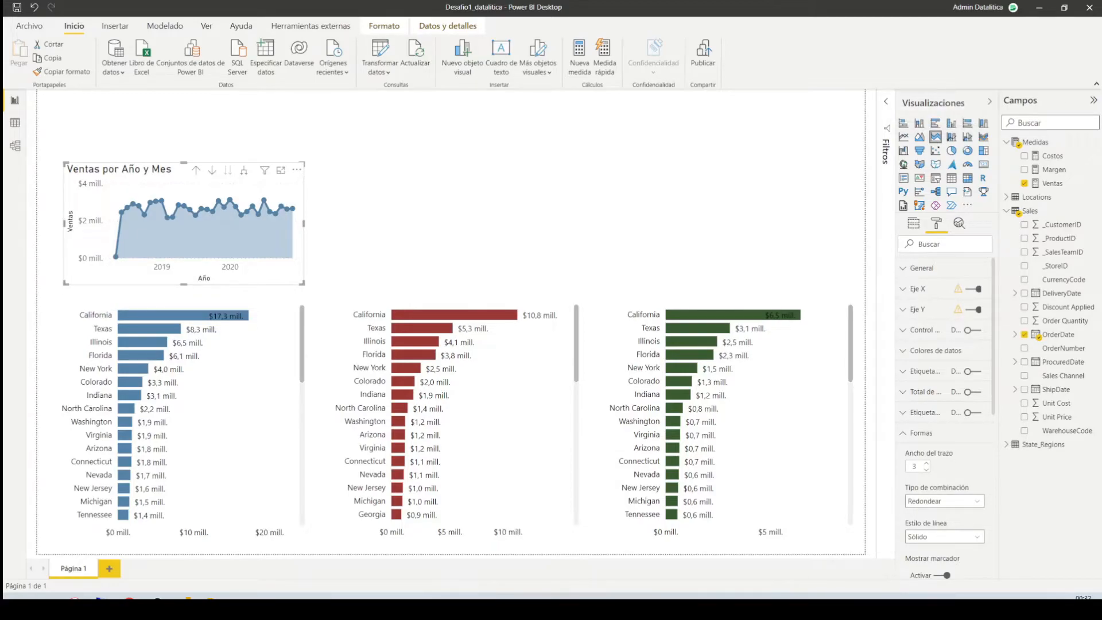
click(920, 138)
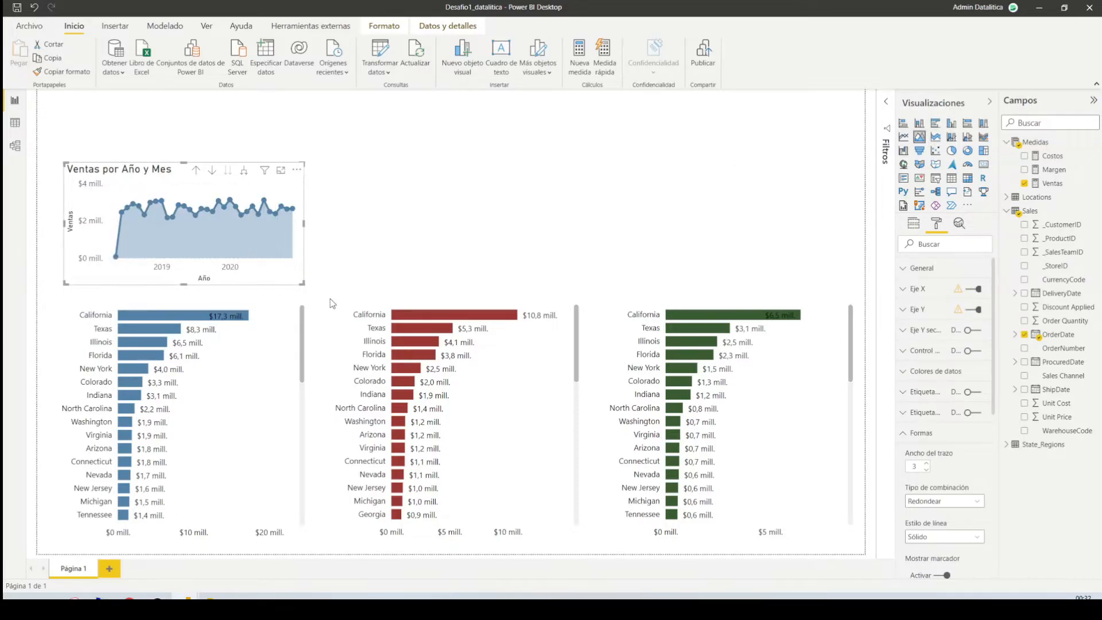
Set the Ventas area chart's X axis text color to black and turn off the X axis title.
click(921, 290)
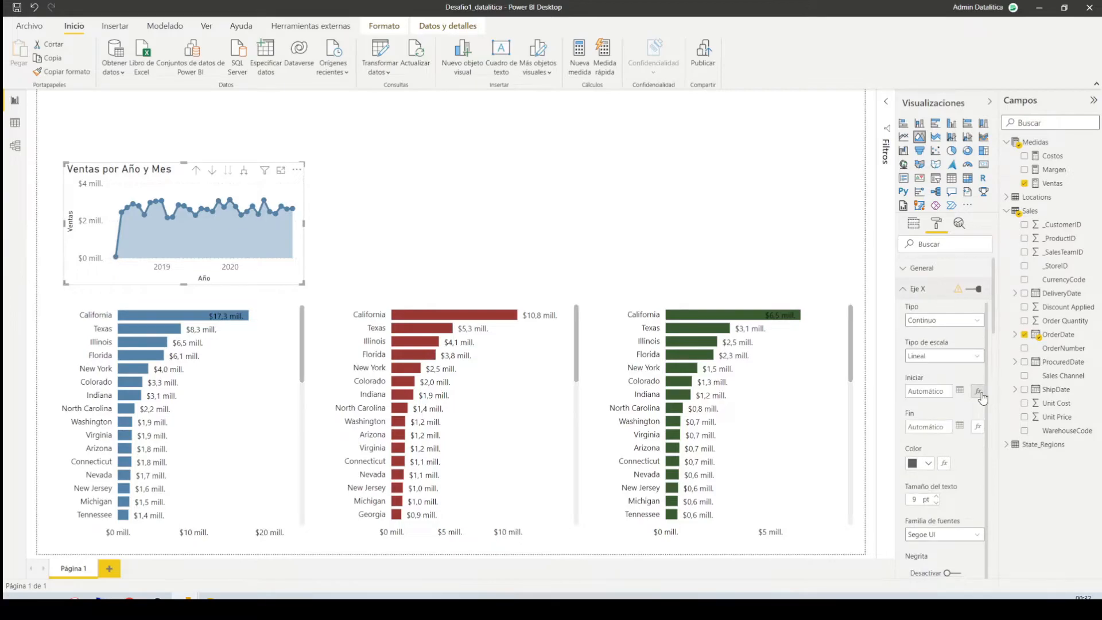
scroll(982, 396, down, 3)
click(928, 325)
click(941, 350)
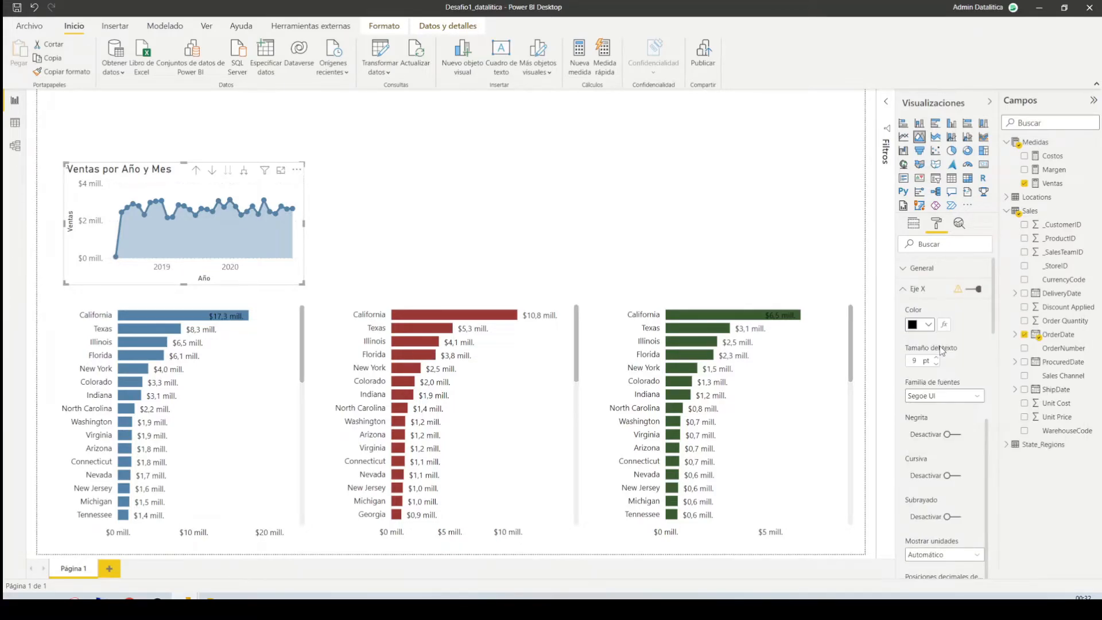
scroll(940, 350, down, 2)
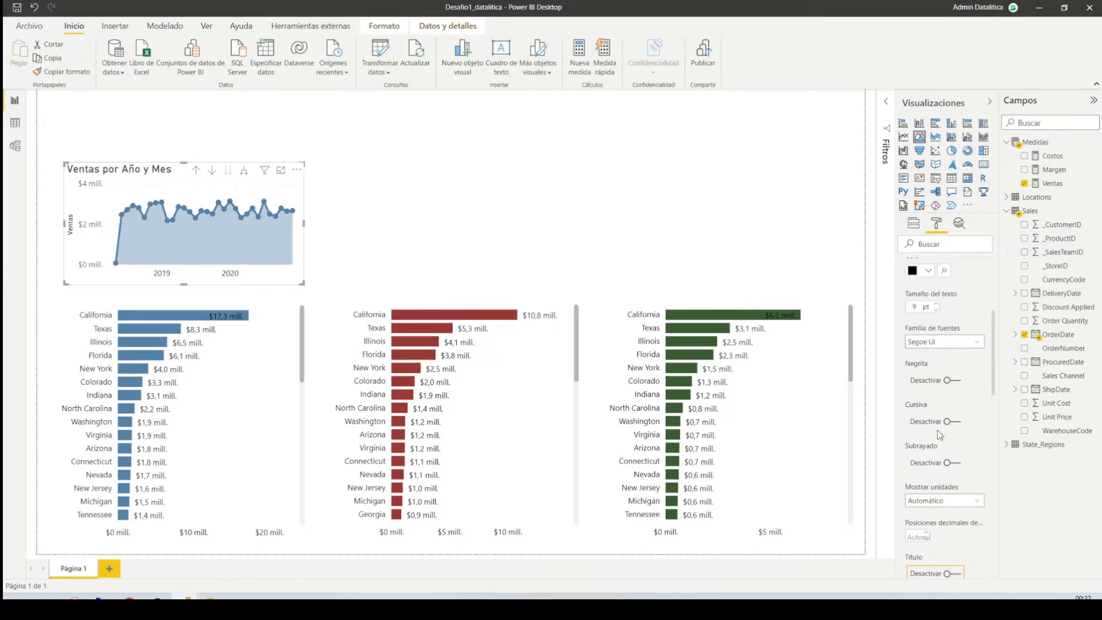
scroll(937, 429, up, 5)
click(925, 298)
Set the Ventas area chart's Y axis text color to black and turn off the Y axis title.
click(918, 310)
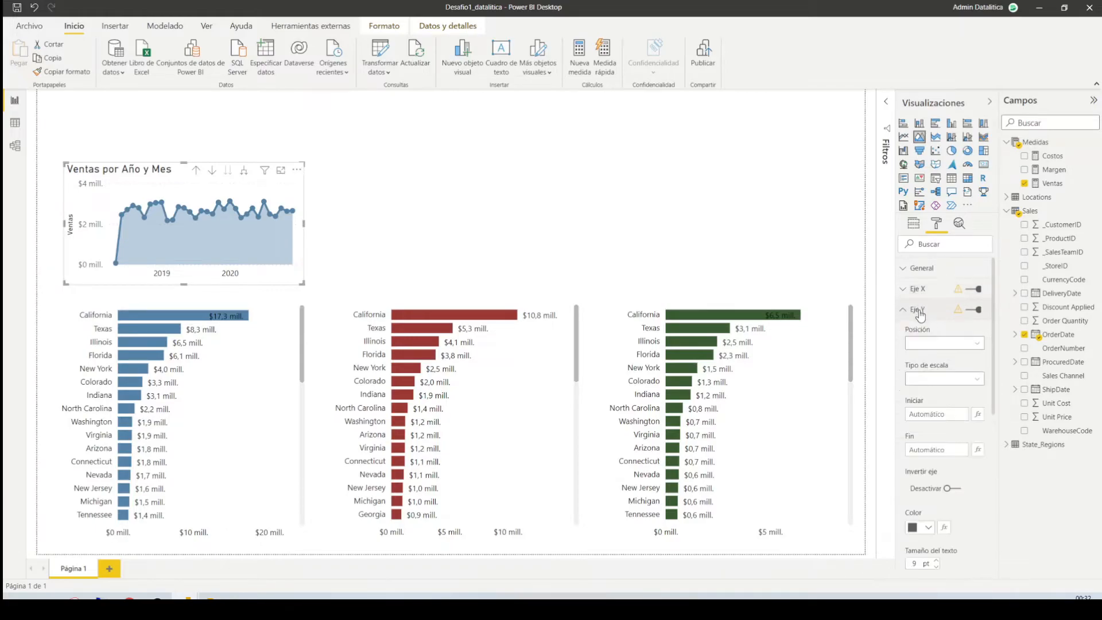
scroll(918, 344, down, 3)
click(928, 431)
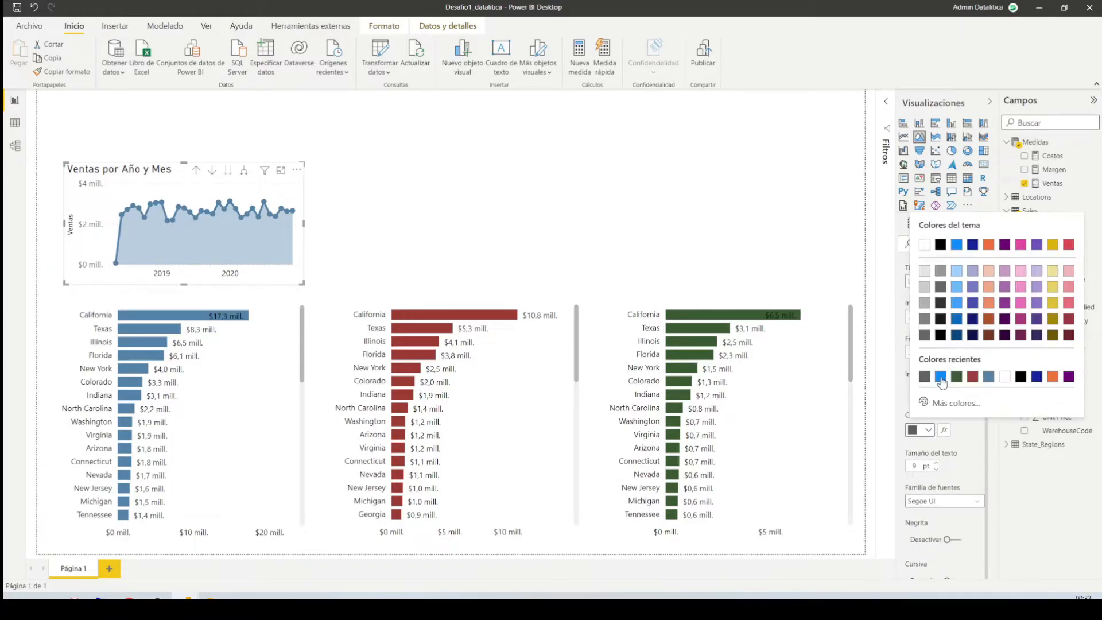
click(1019, 378)
scroll(956, 422, down, 8)
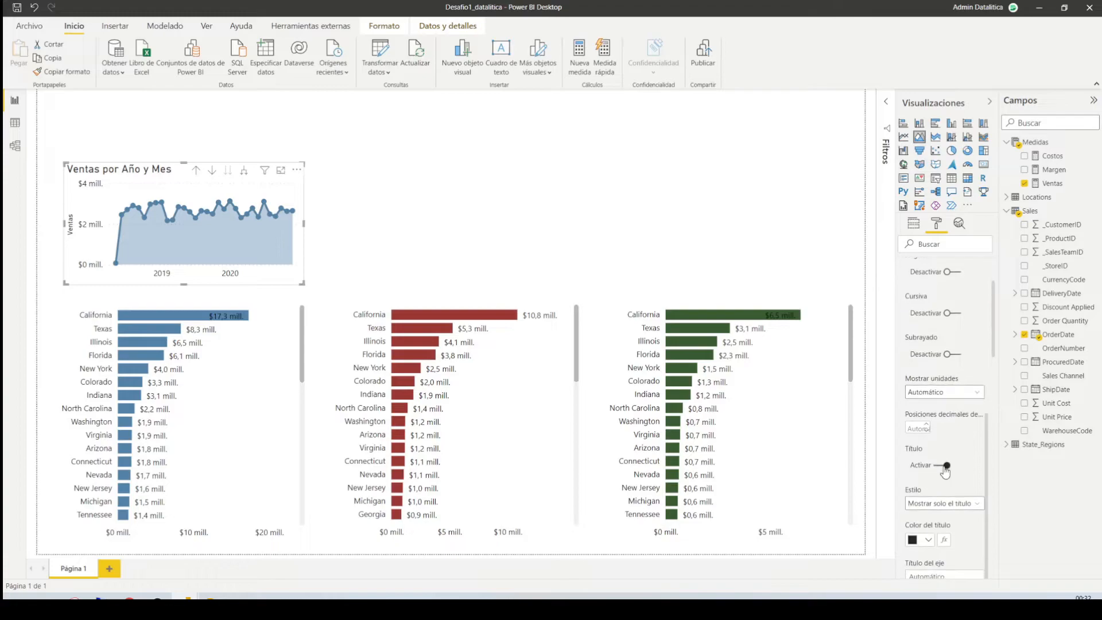
click(925, 466)
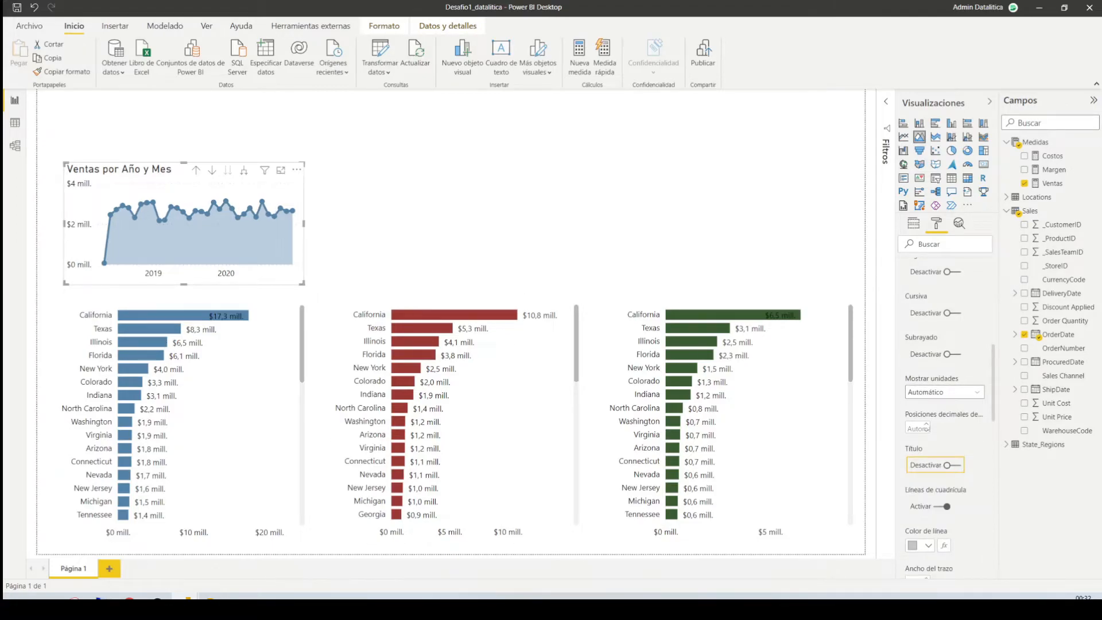
Position the Ventas area chart at X 10 and Y 175, with width 409 and height 136.
scroll(944, 402, up, 6)
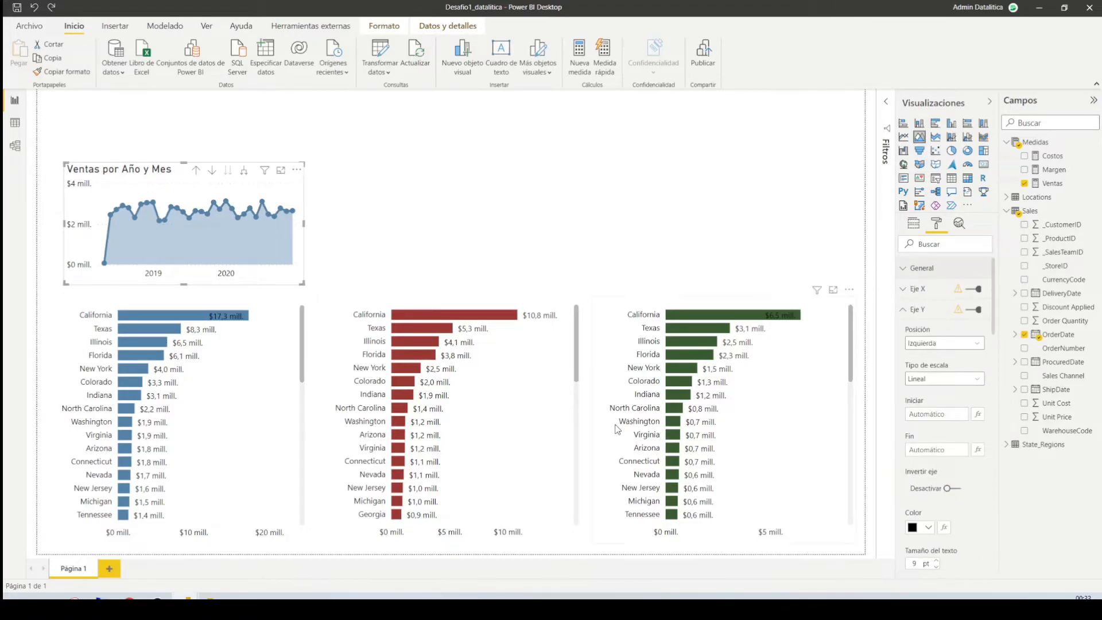
click(921, 268)
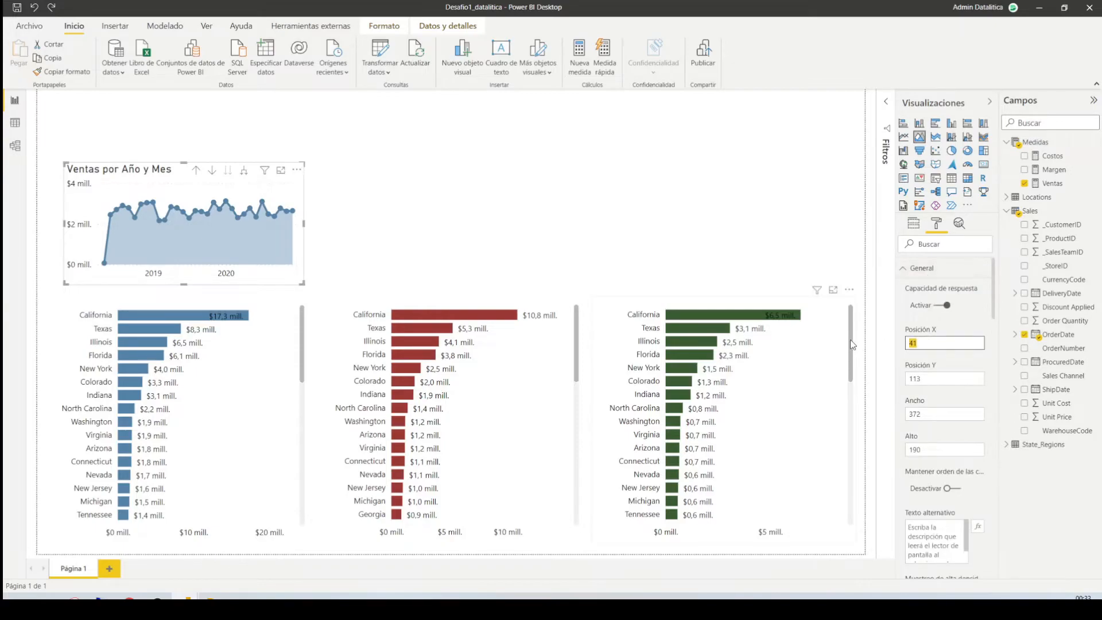
text(10)
key(Tab)
text(175)
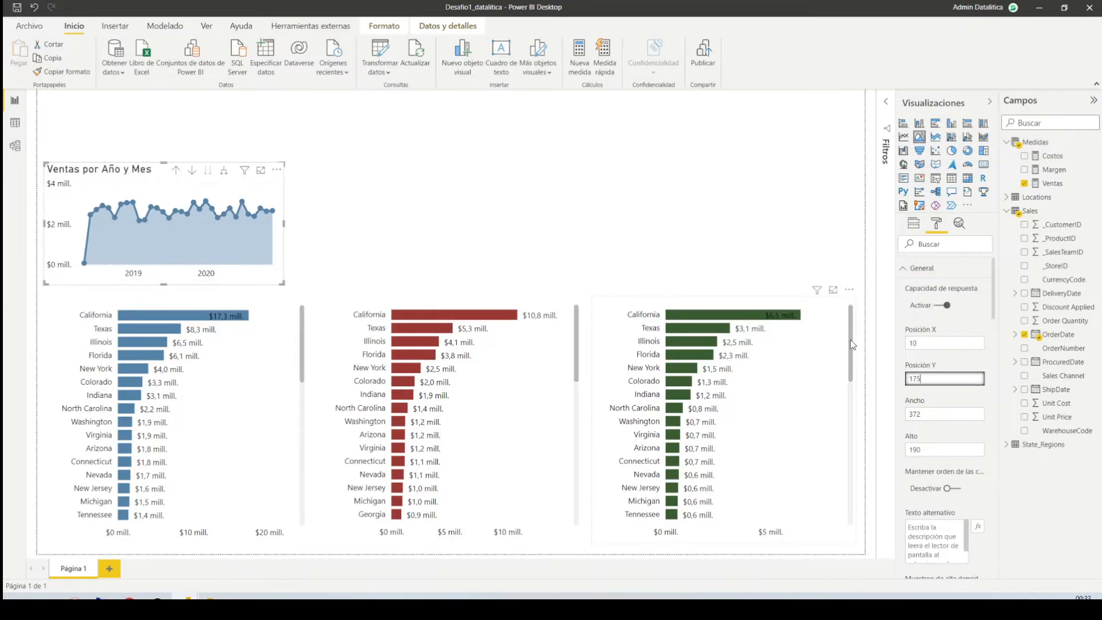
key(Tab)
text(409)
key(Tab)
text(136)
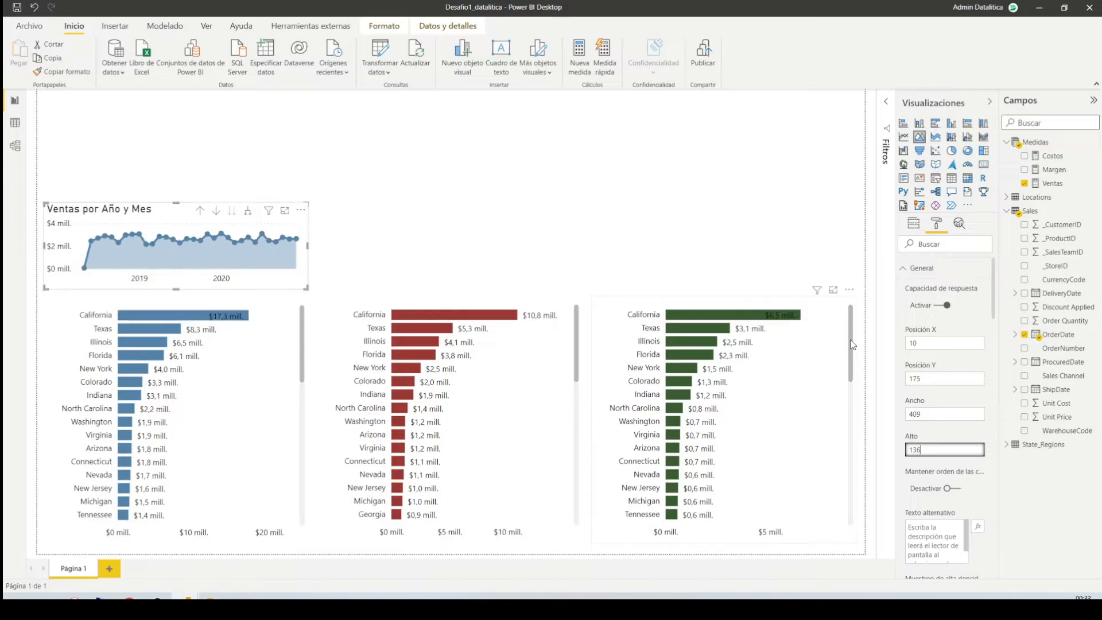
Turn off the Y axis gridlines of the Ventas area chart.
click(924, 269)
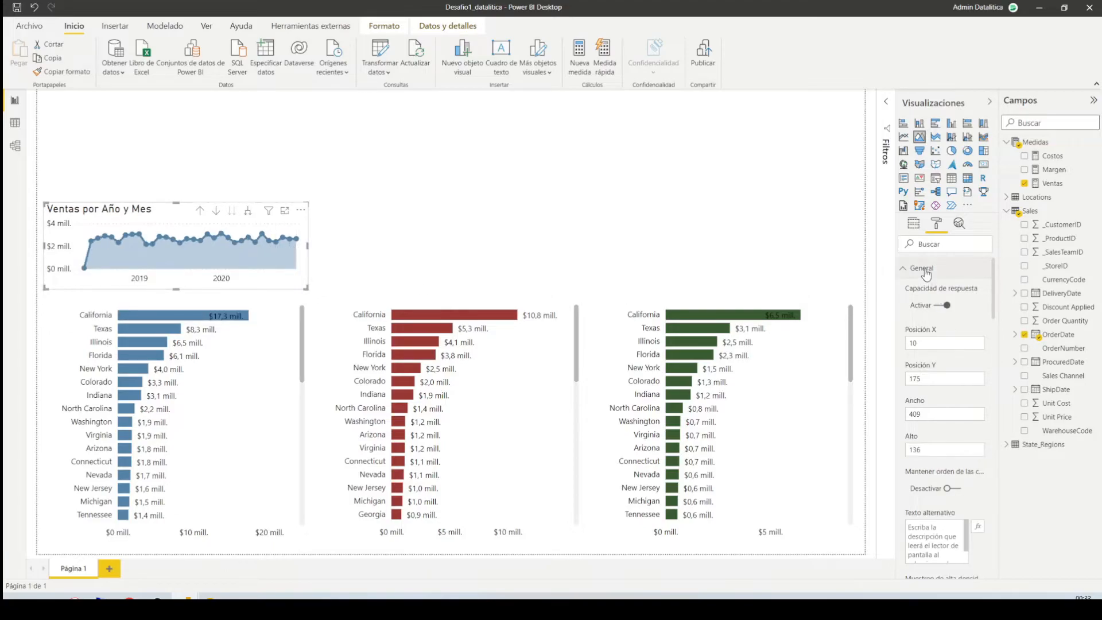
click(917, 287)
scroll(918, 275, down, 1)
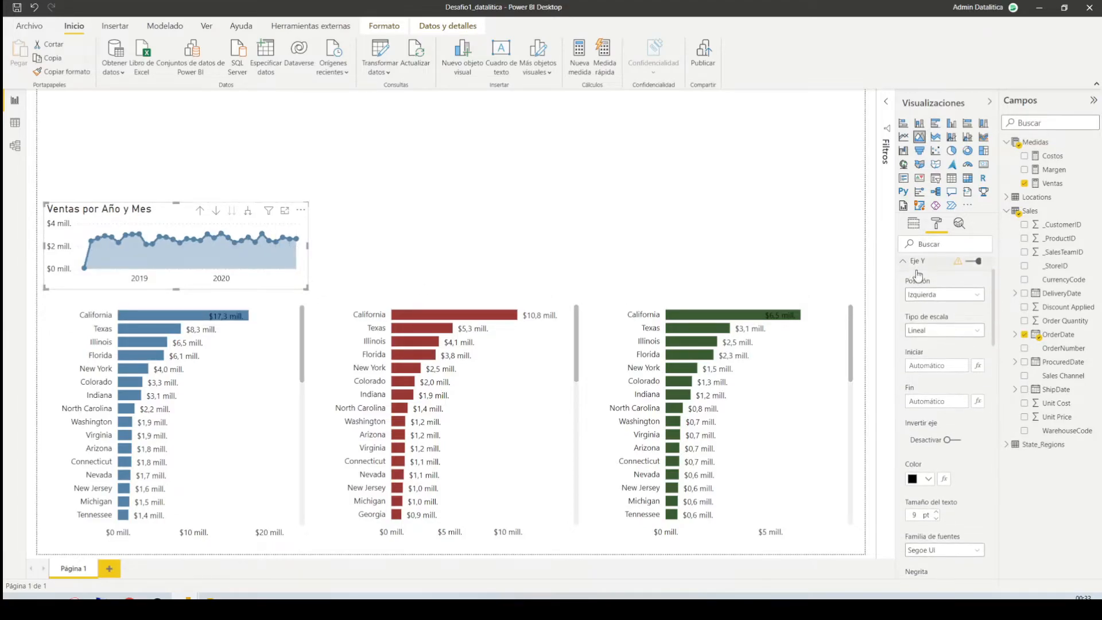
scroll(919, 344, down, 6)
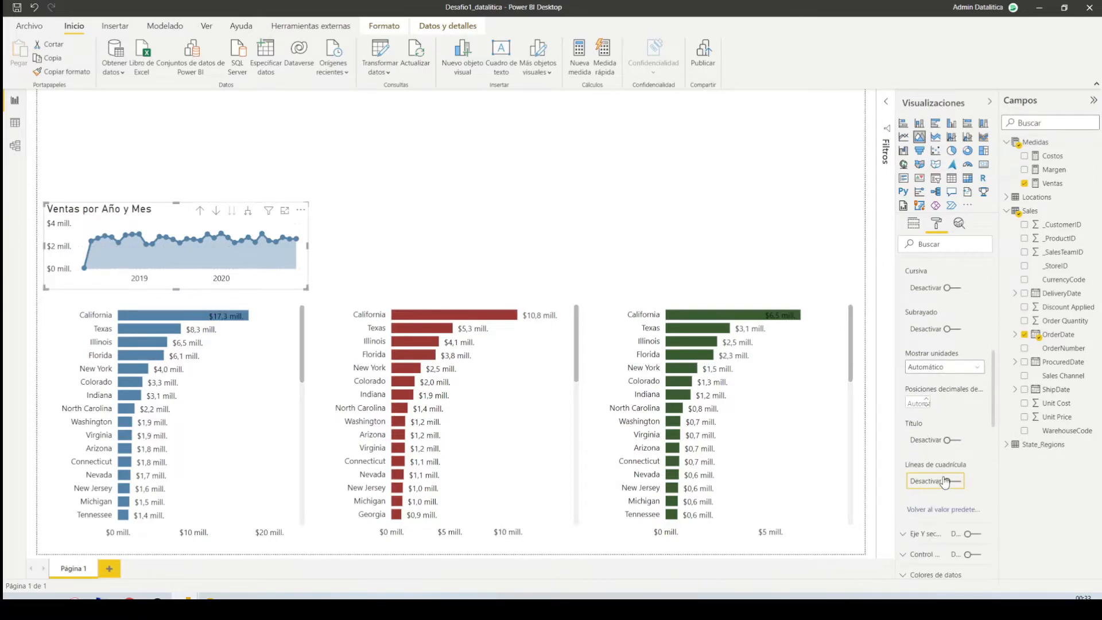
Turn off the background and the title of the Ventas area chart.
scroll(938, 455, down, 8)
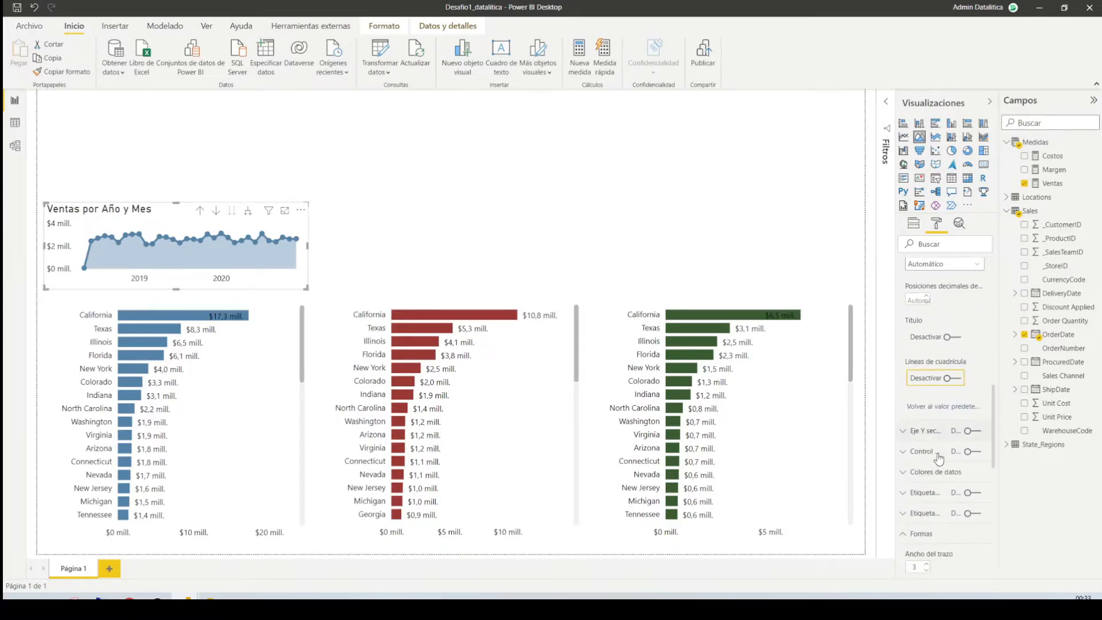
scroll(963, 501, down, 1)
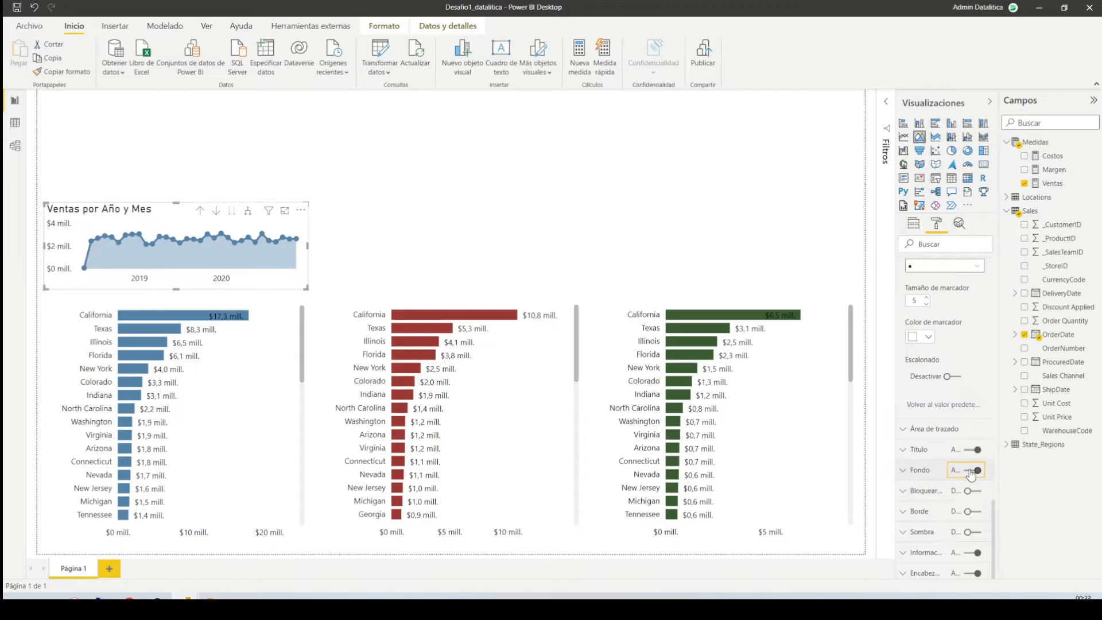
click(970, 470)
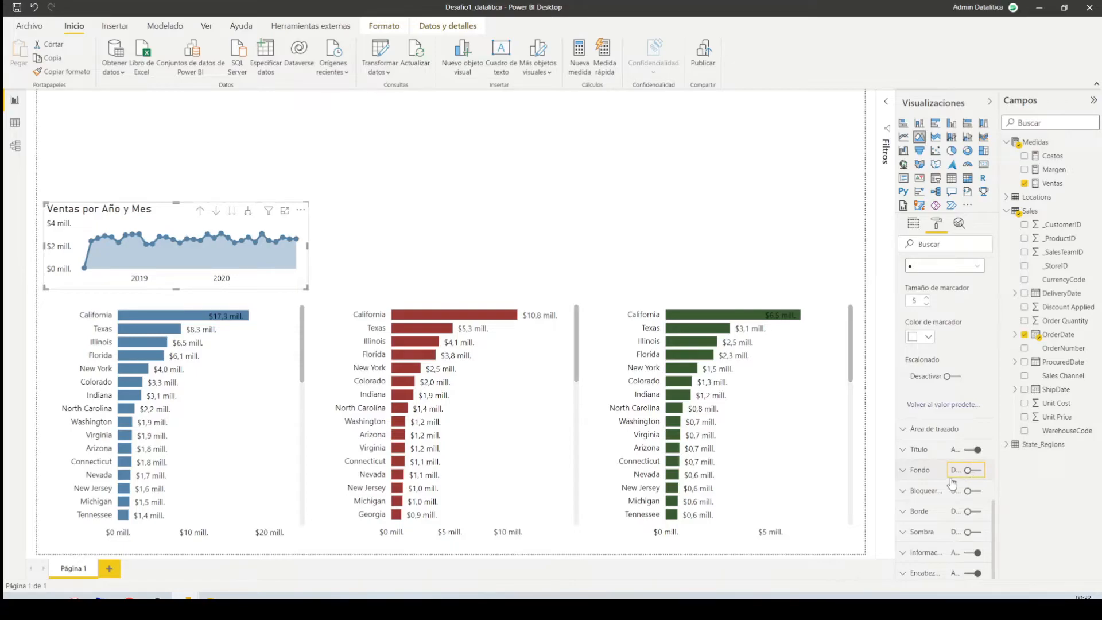
click(973, 449)
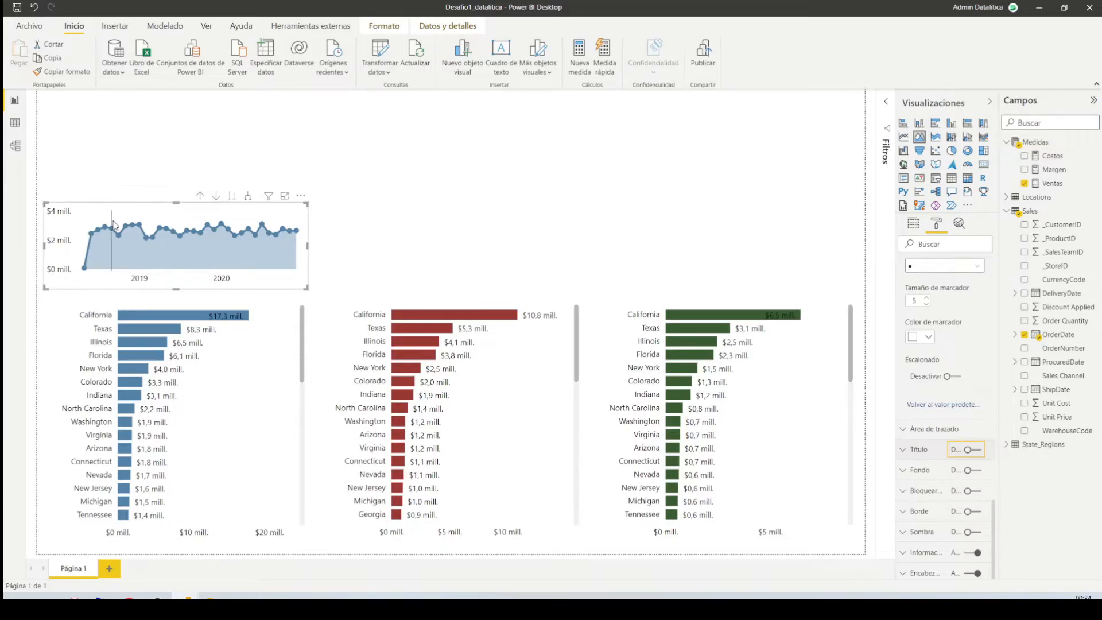
Duplicate the Ventas area chart above the red Costos bars and replace its Ventas value with Costos.
key(ctrl+c)
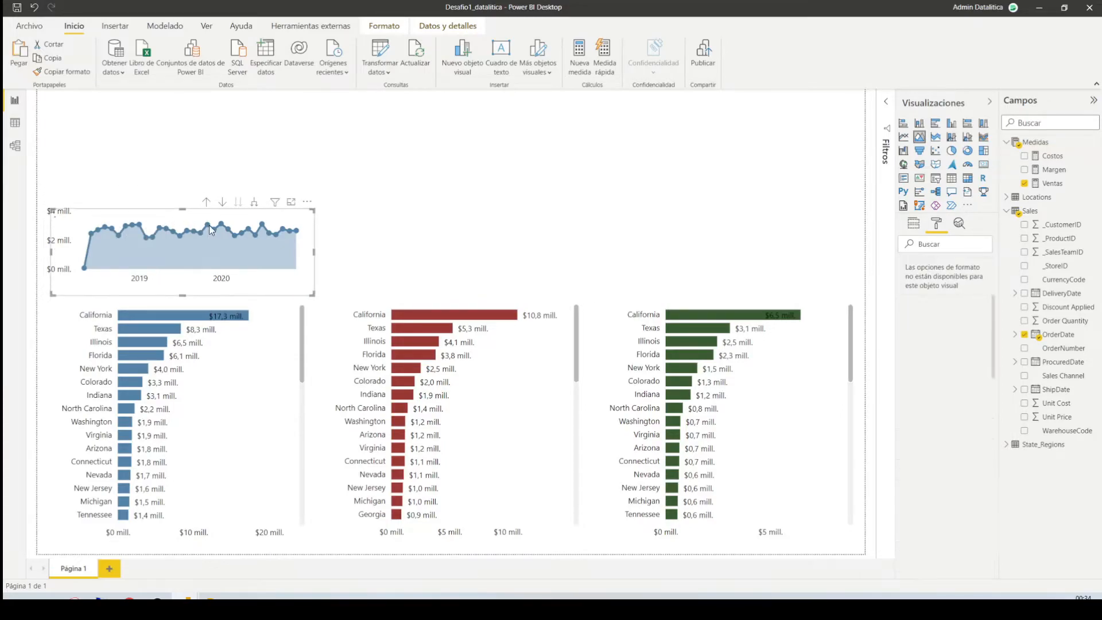
key(ctrl+v)
drag(195, 211, 472, 210)
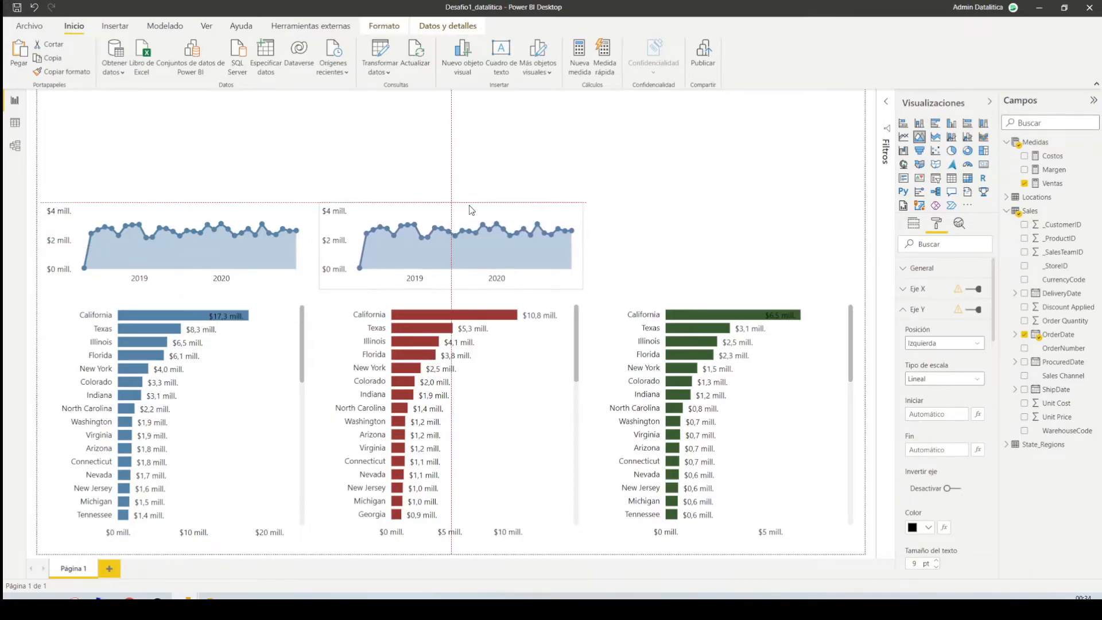
click(915, 223)
click(987, 366)
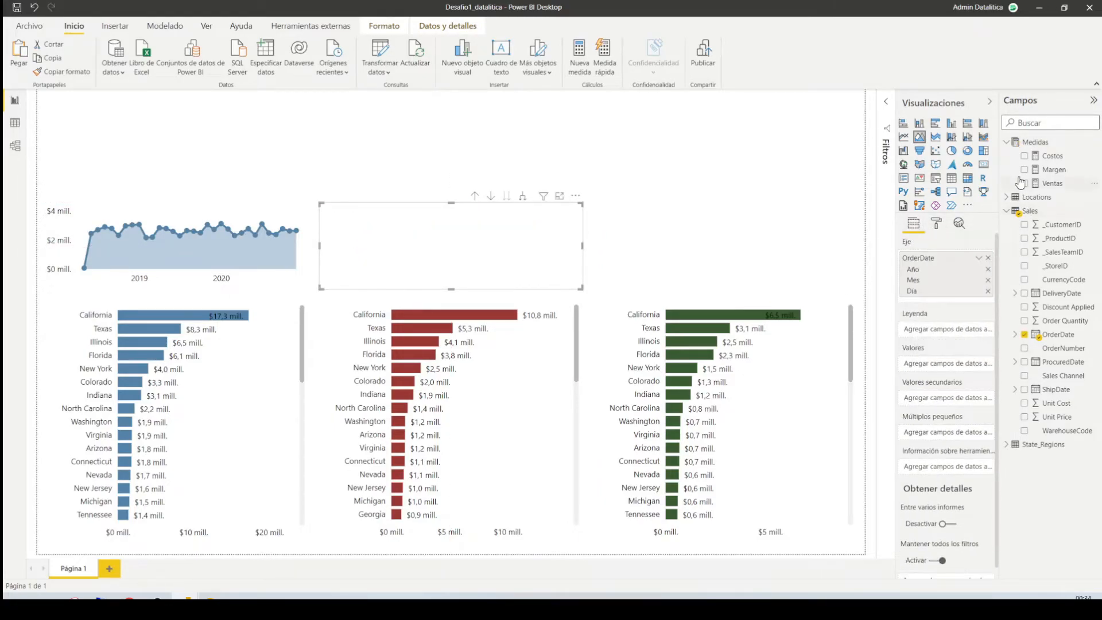
click(1024, 156)
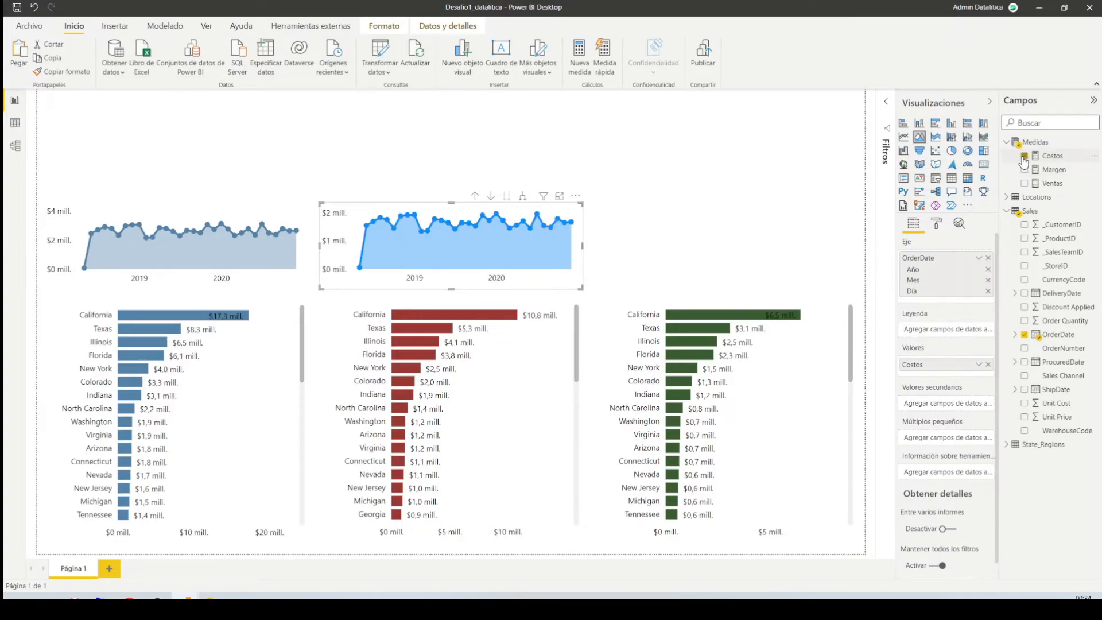
Set the data color of the Costos area chart to the recently used dark red of the Costos bars.
click(941, 227)
click(918, 371)
click(920, 406)
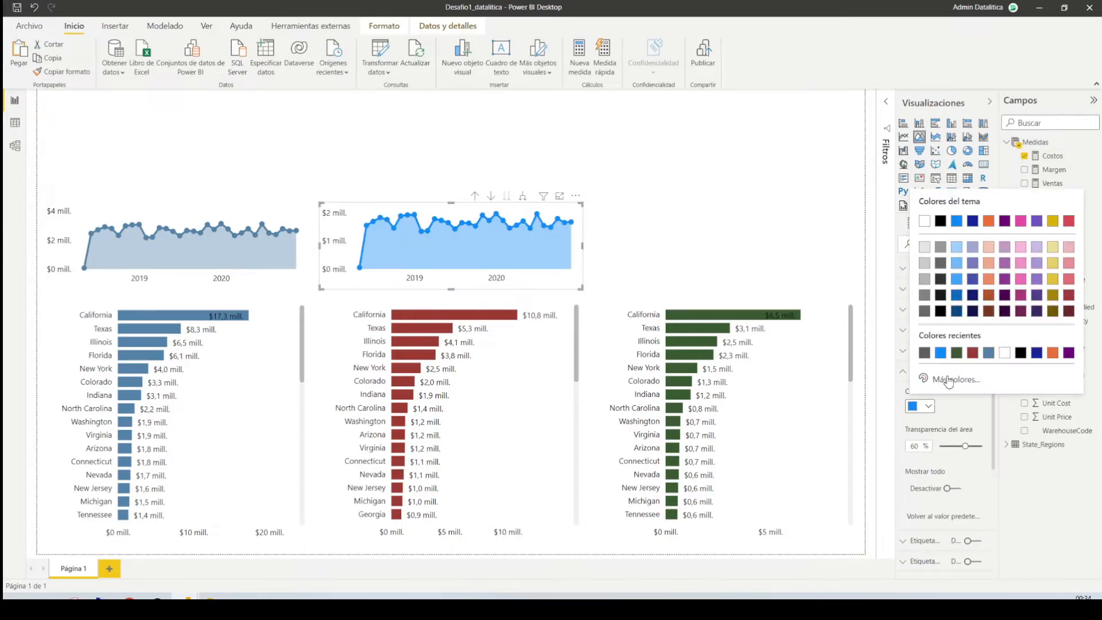
click(978, 355)
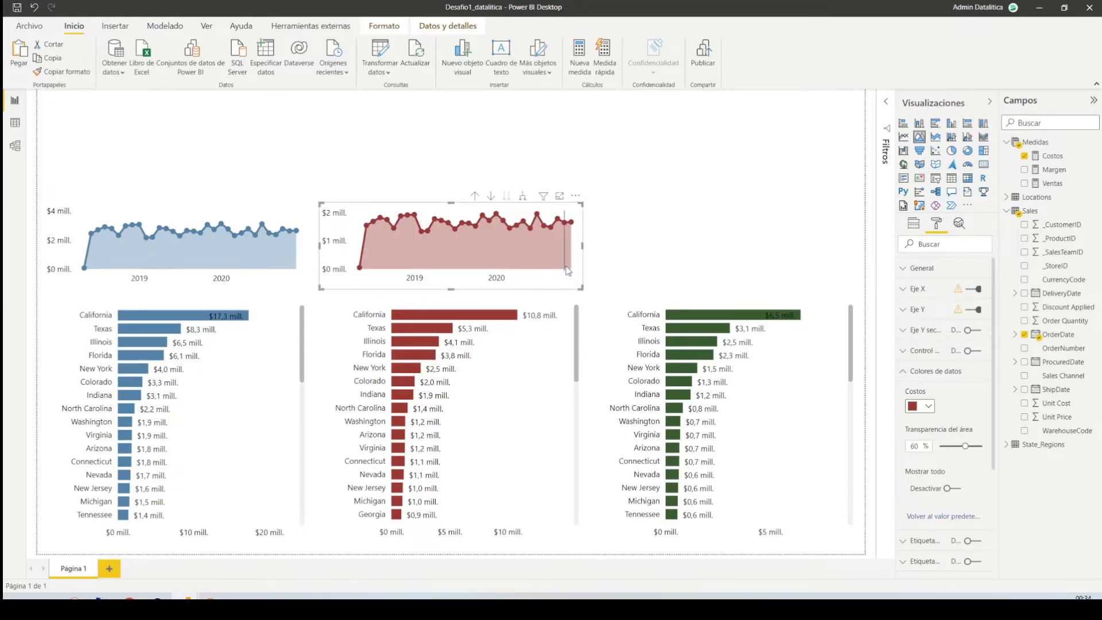
Duplicate the Costos area chart above the green Margen bars and replace its Costos value with Margen.
key(ctrl+c)
key(ctrl+v)
drag(567, 270, 832, 258)
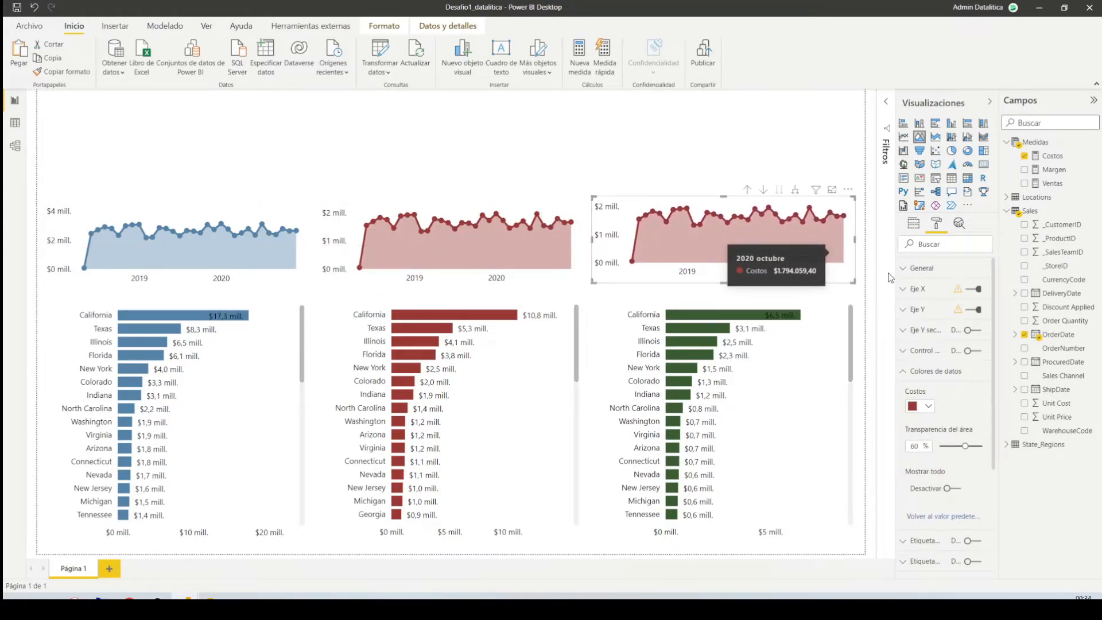
click(913, 223)
click(988, 364)
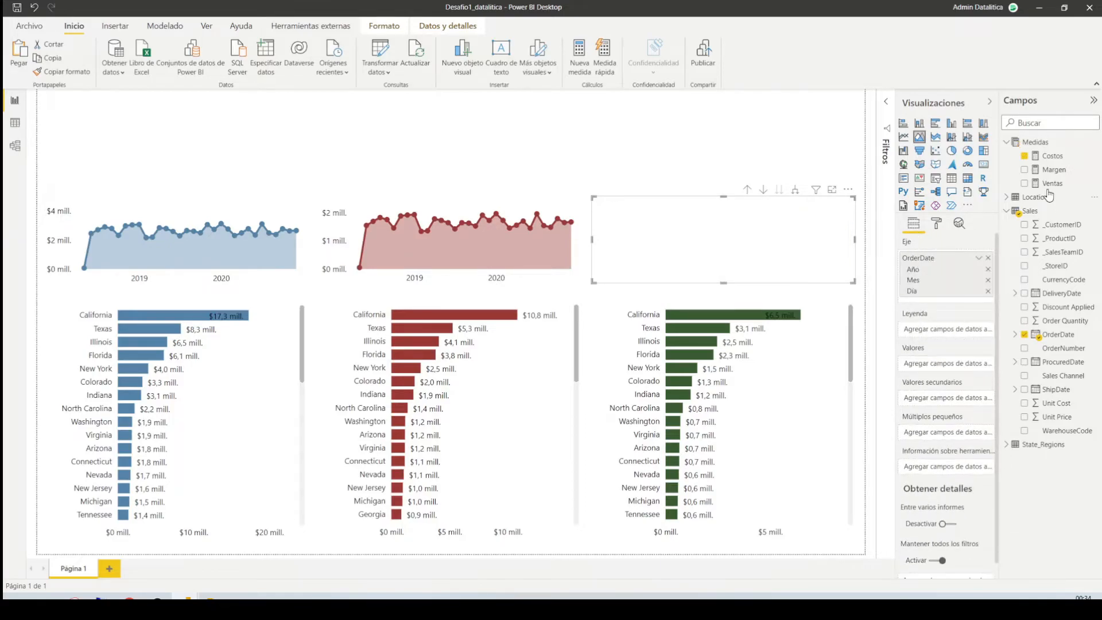
click(1024, 170)
Set the data color of the Margen area chart to the recently used dark green of the Margen bars.
click(936, 223)
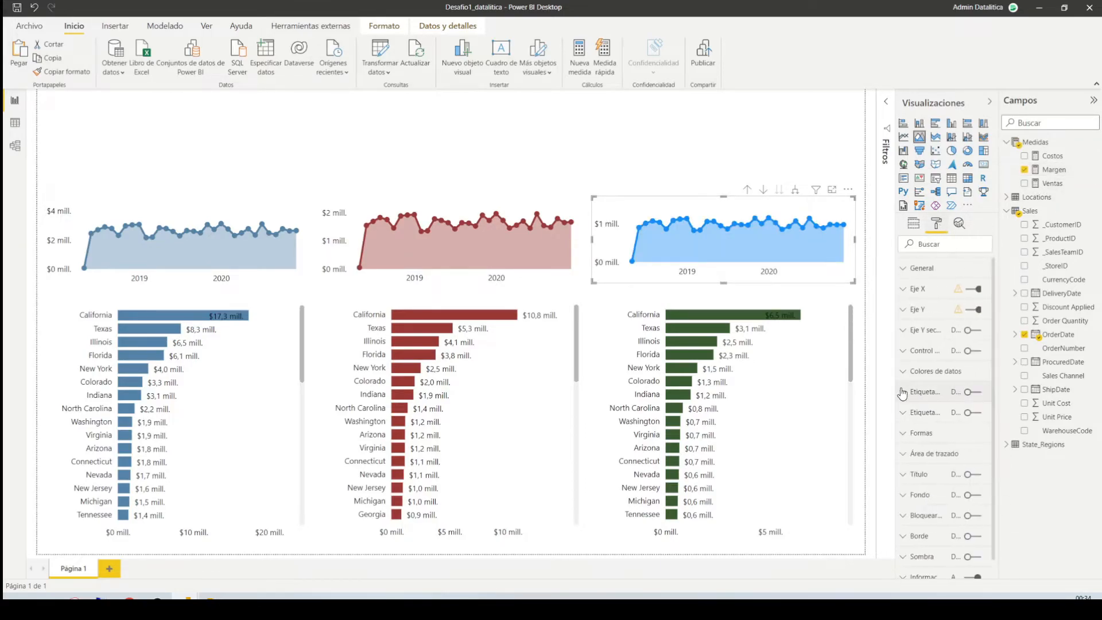
click(917, 373)
click(928, 407)
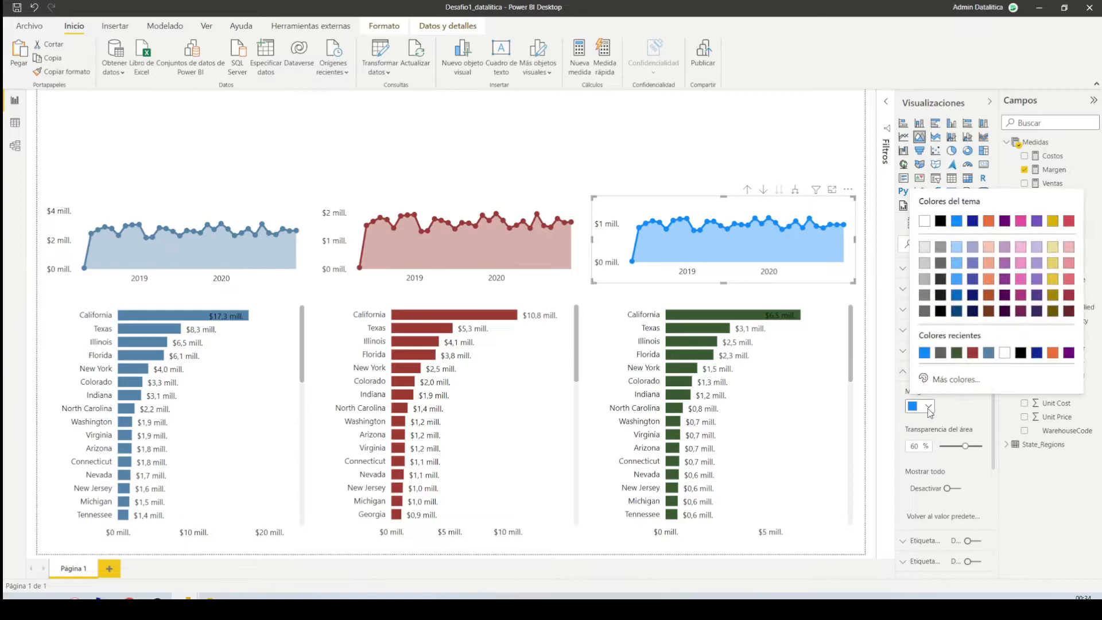
click(954, 353)
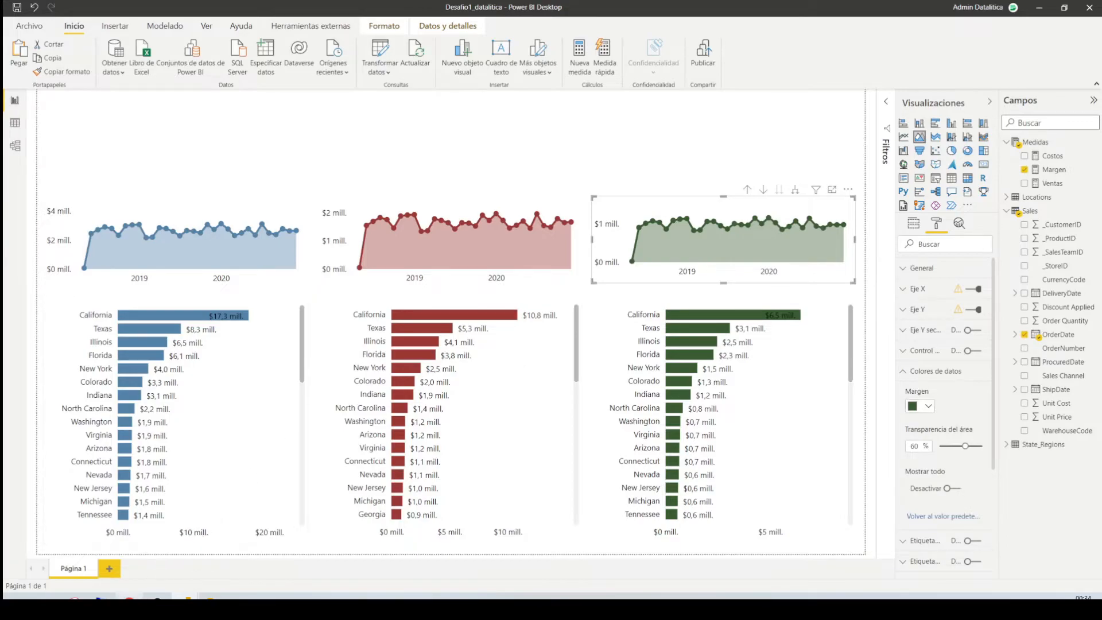
Switch to the Desafío 1 article in the browser and review the requirement about creating tarjetas.
click(129, 599)
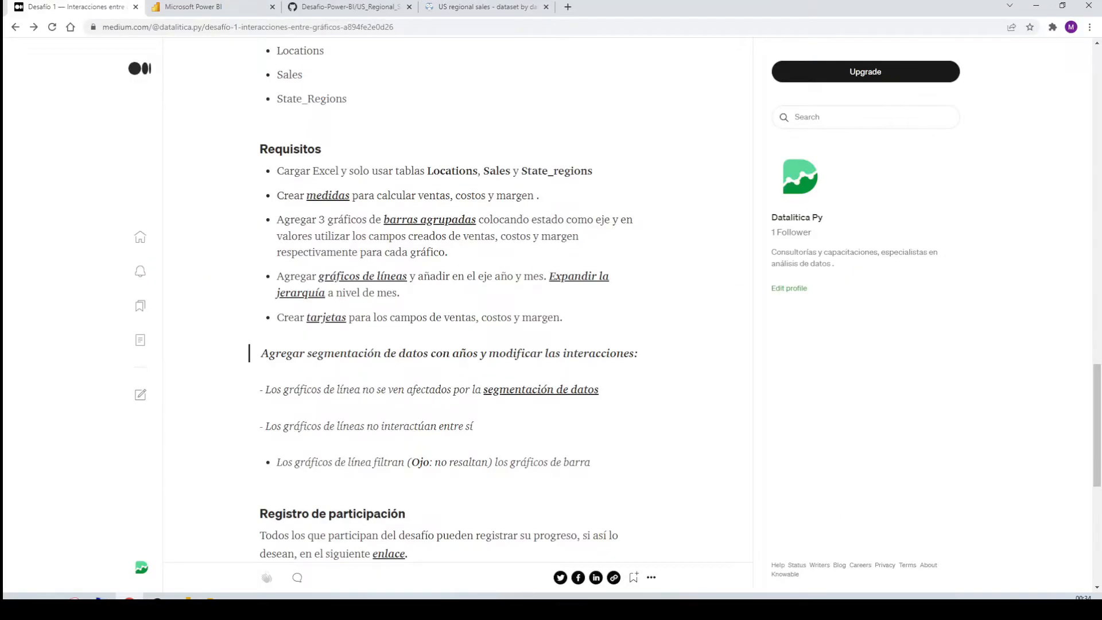
double_click(283, 313)
click(336, 347)
Switch back to the Power BI report and add a card showing the Ventas measure.
key(alt+Tab)
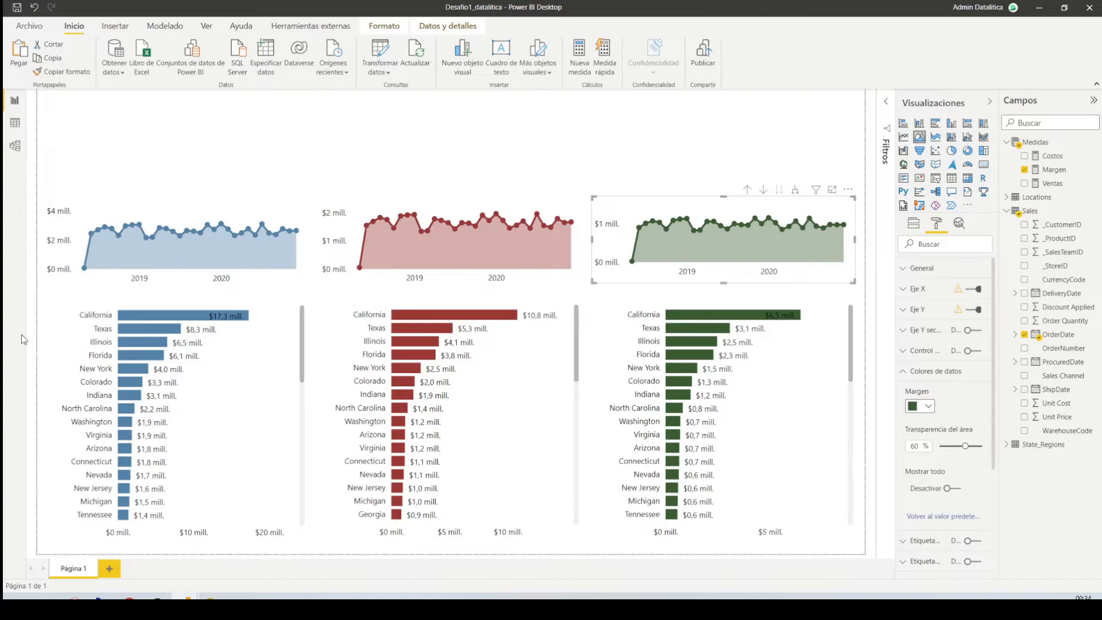
click(702, 150)
click(983, 164)
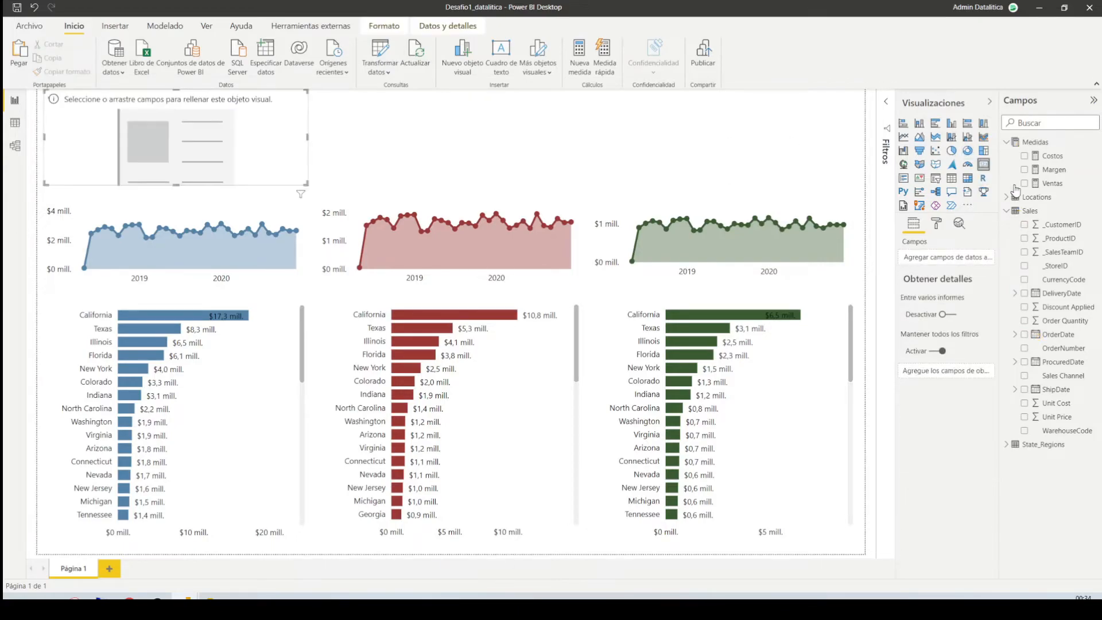
click(1024, 183)
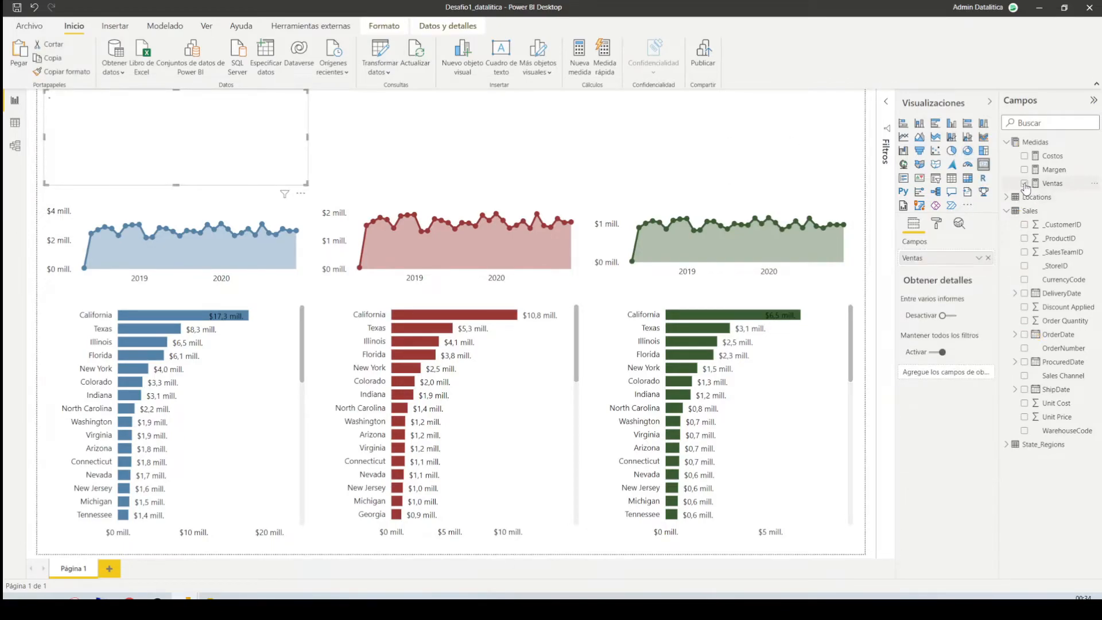
Turn off the Ventas card's background and category label, and turn on its title with the text Ventas.
click(937, 225)
click(974, 371)
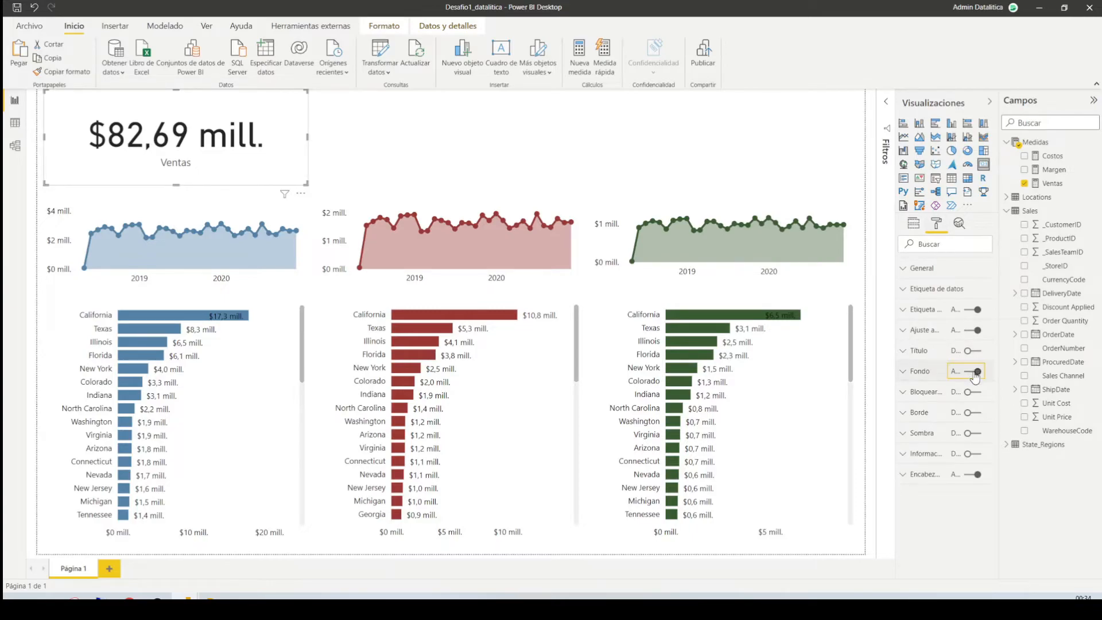
click(975, 309)
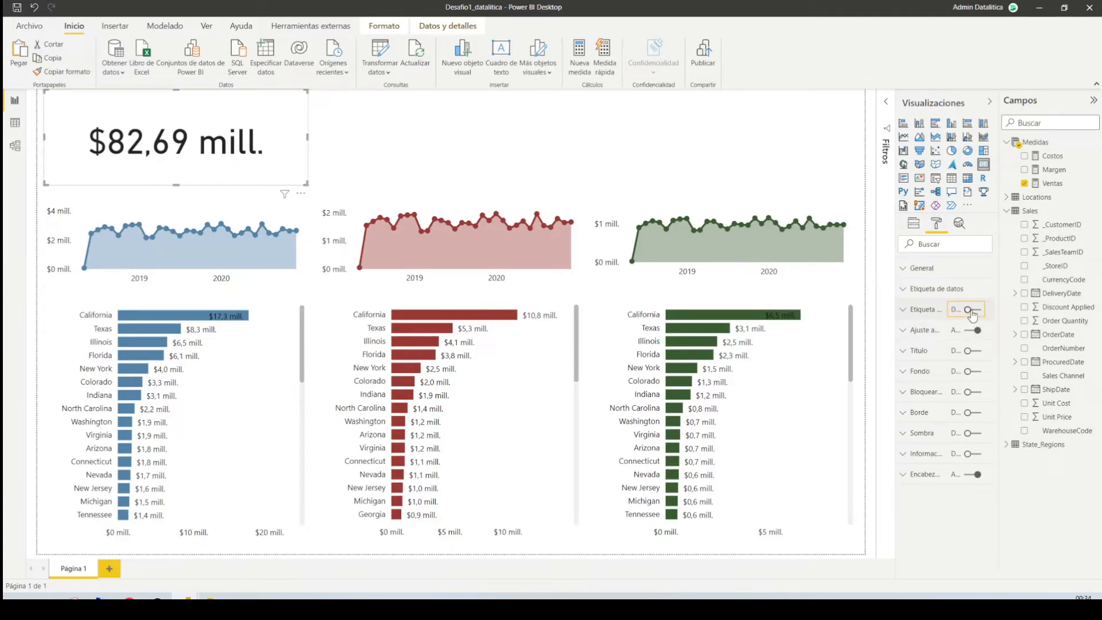
click(972, 350)
click(919, 351)
click(937, 381)
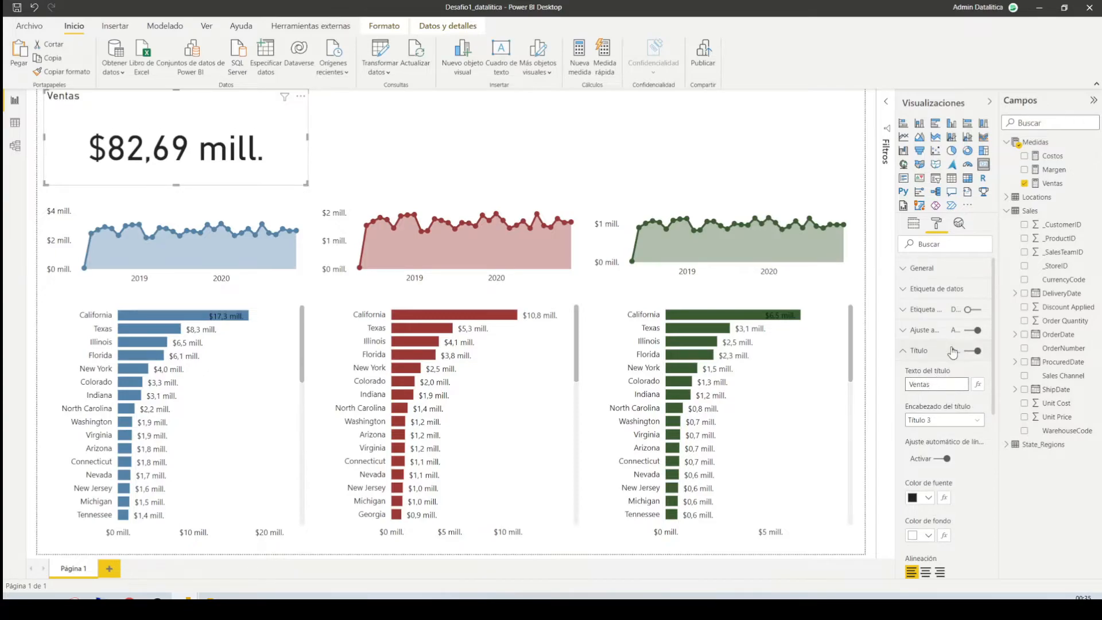
Set the Ventas card's data label to a text size of 25 pt and its display units to Ninguno.
click(935, 289)
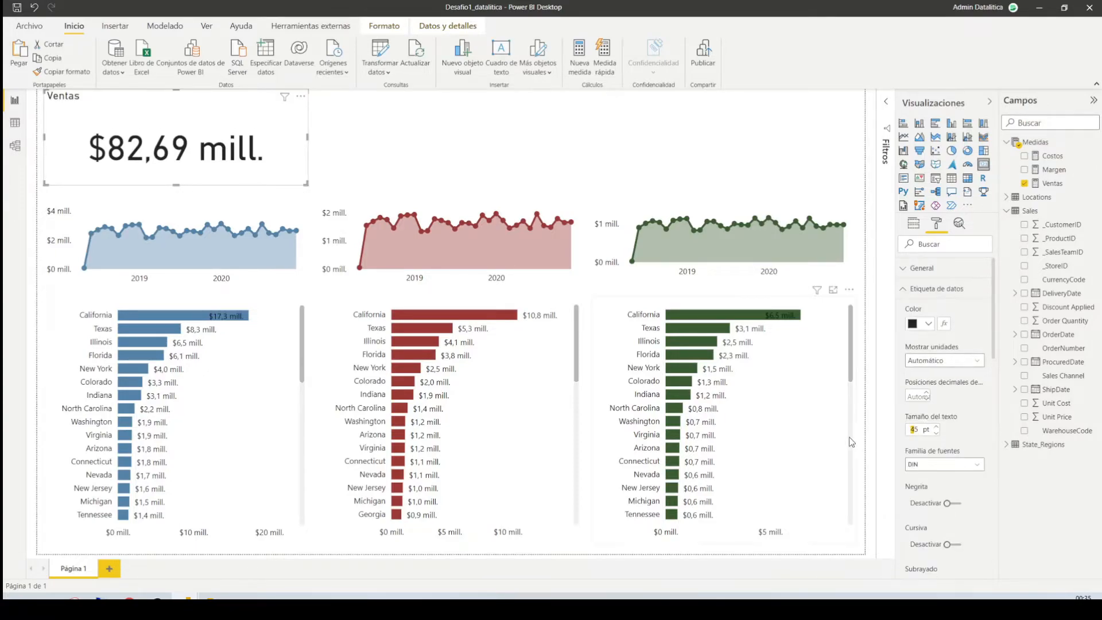
text(2)
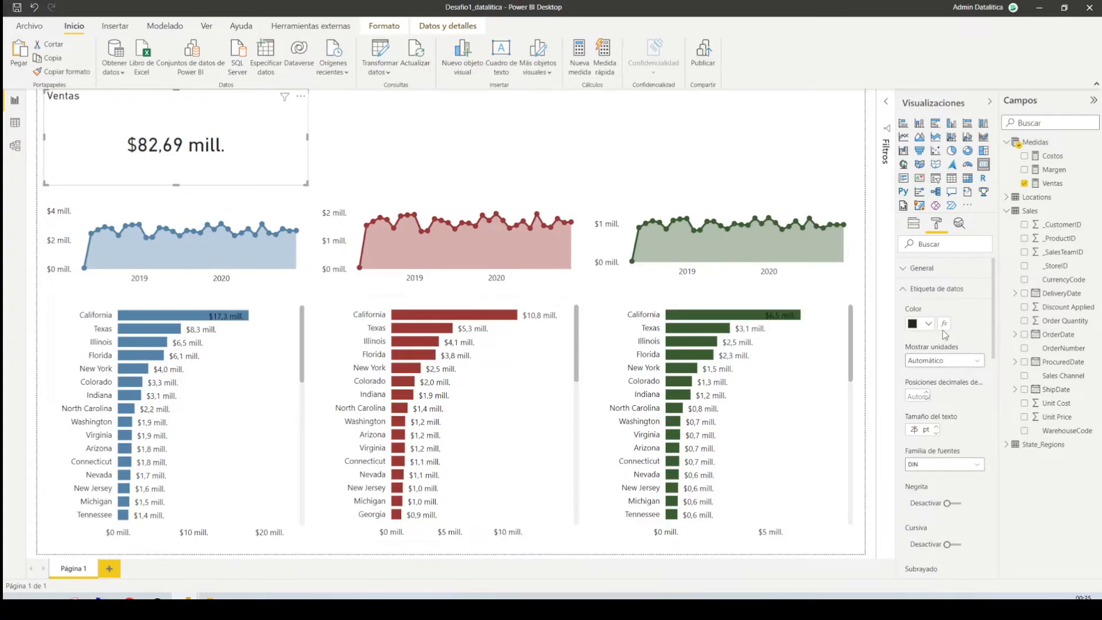
click(932, 362)
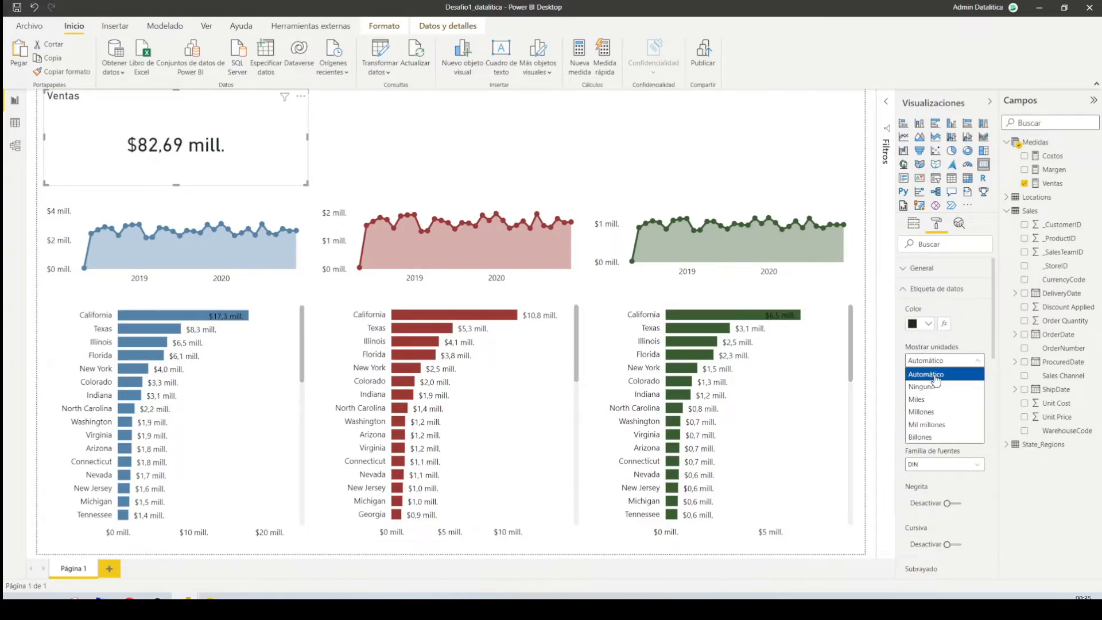
click(935, 381)
click(942, 360)
click(924, 385)
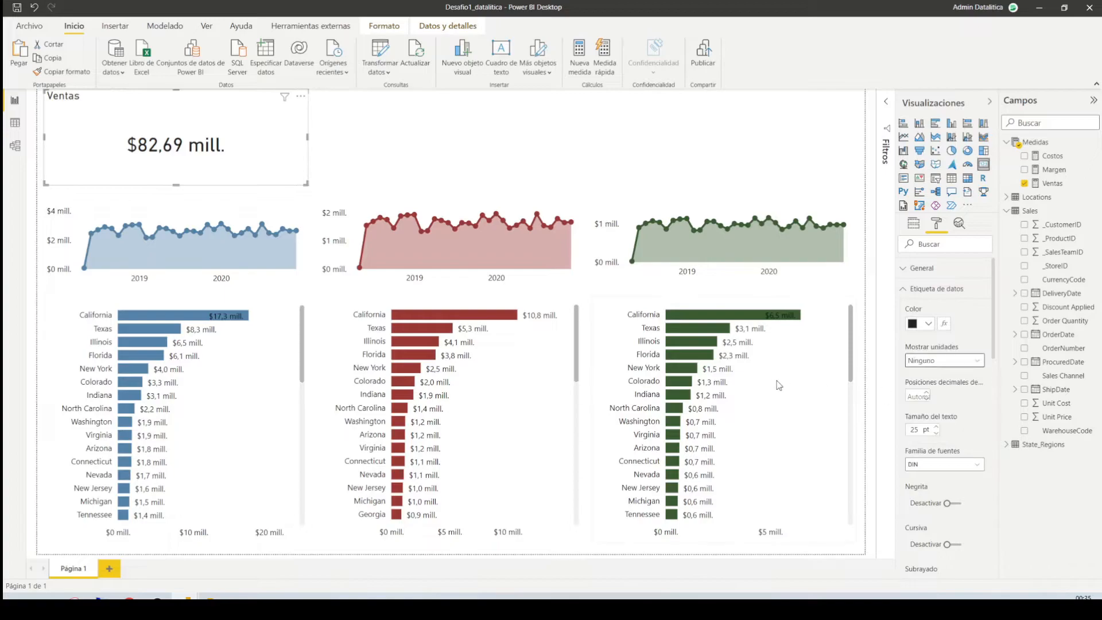
Center the Ventas card's title at 16 pt and set its data label text size to 20 pt.
click(917, 290)
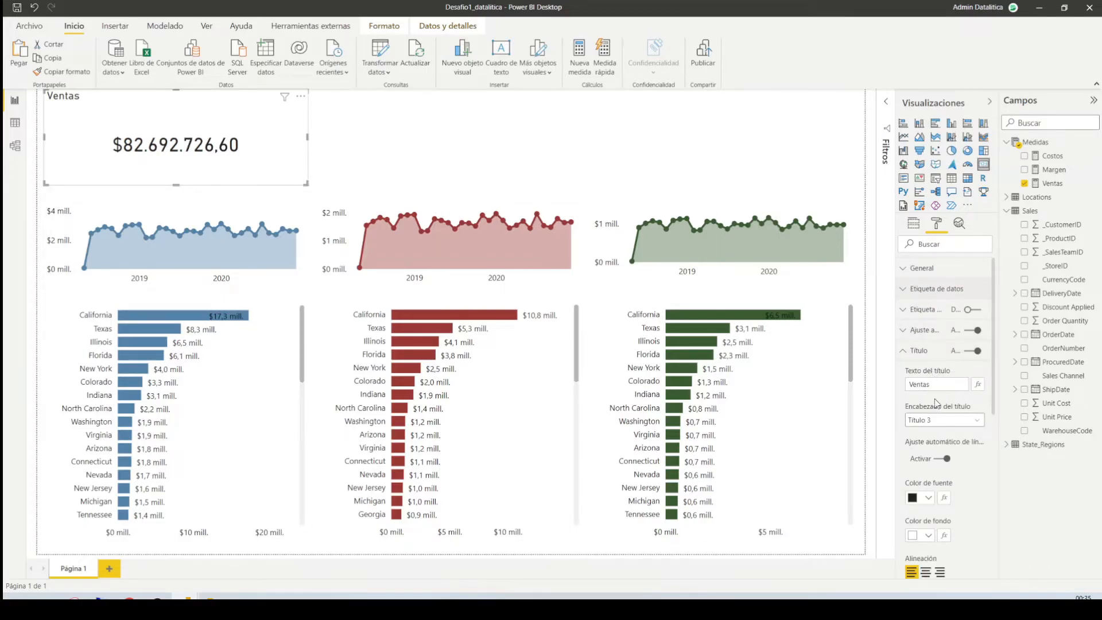
scroll(933, 413, down, 5)
click(925, 377)
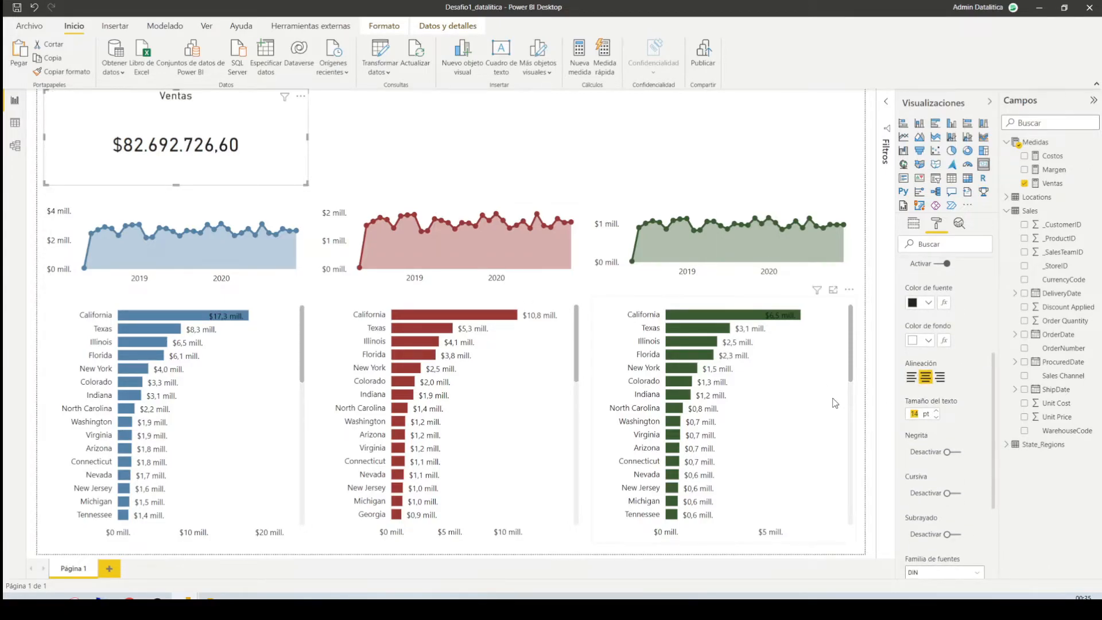
text(16)
scroll(941, 402, up, 5)
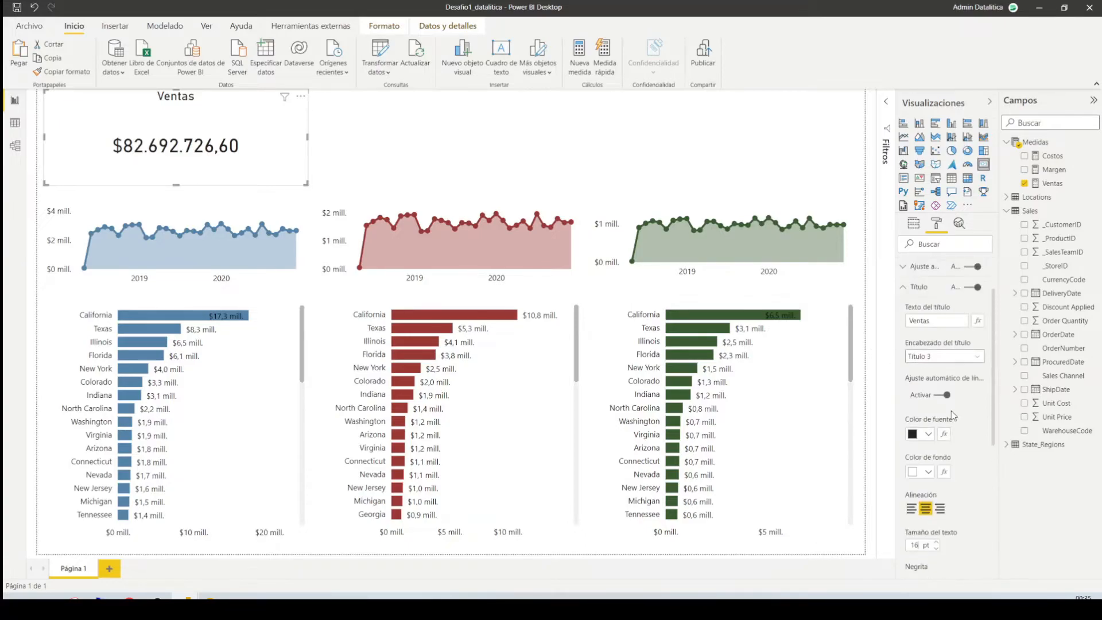
click(924, 288)
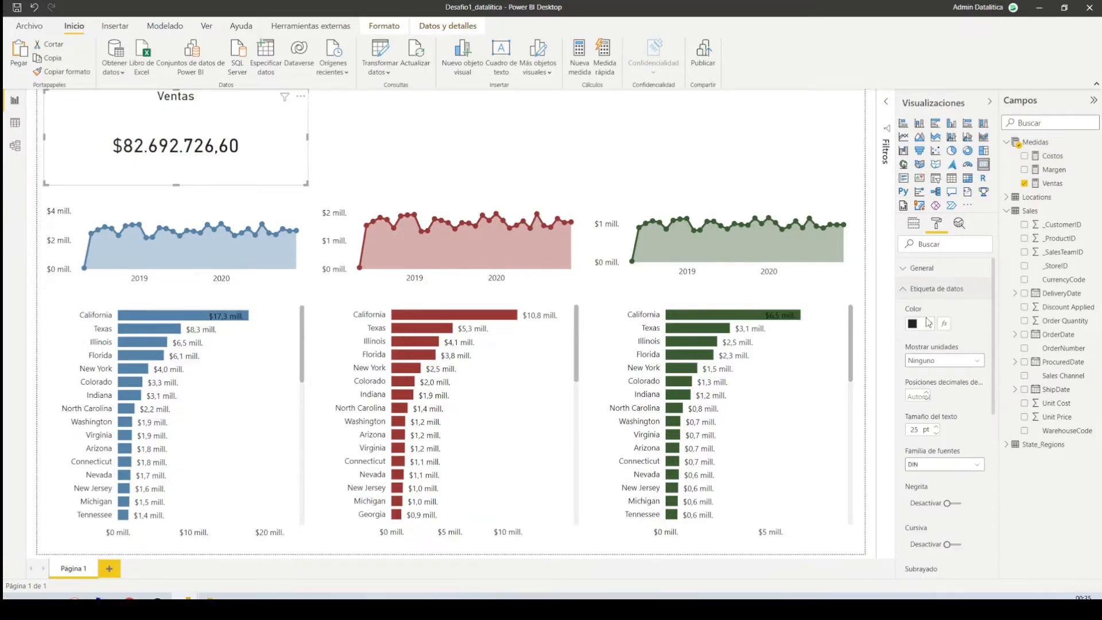
click(920, 432)
text(20)
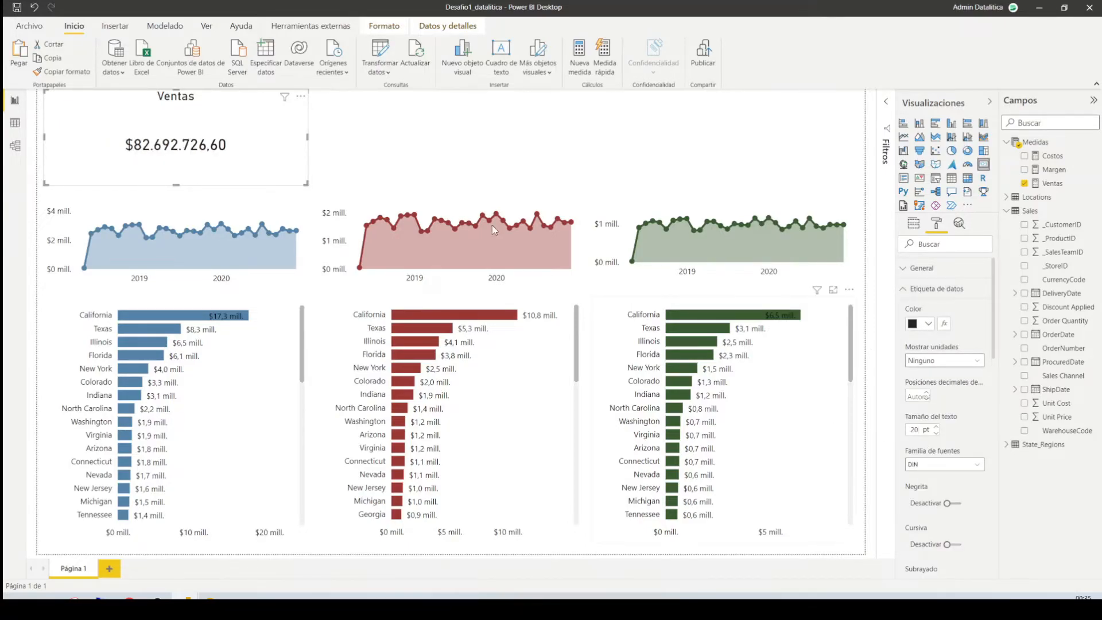
Shrink the Ventas card to fit above the blue area chart and place a copy of it above the red Costos area chart.
drag(305, 183, 507, 172)
key(ctrl+c)
key(ctrl+v)
Replace the copied card's Ventas field with Costos and set its title text to Costos.
click(913, 223)
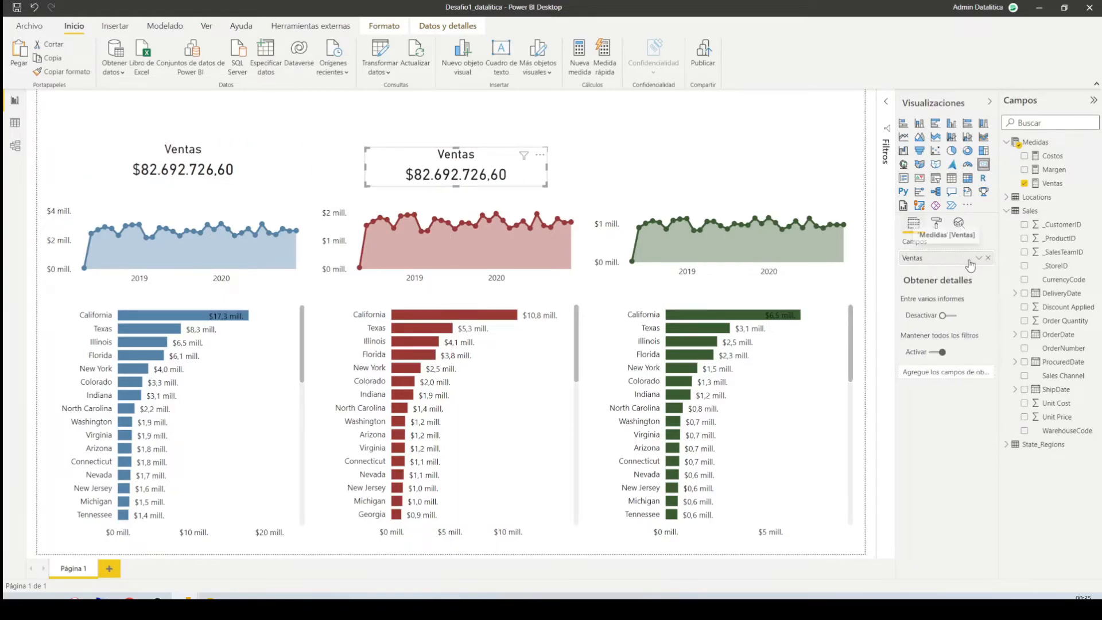
click(986, 257)
click(1025, 156)
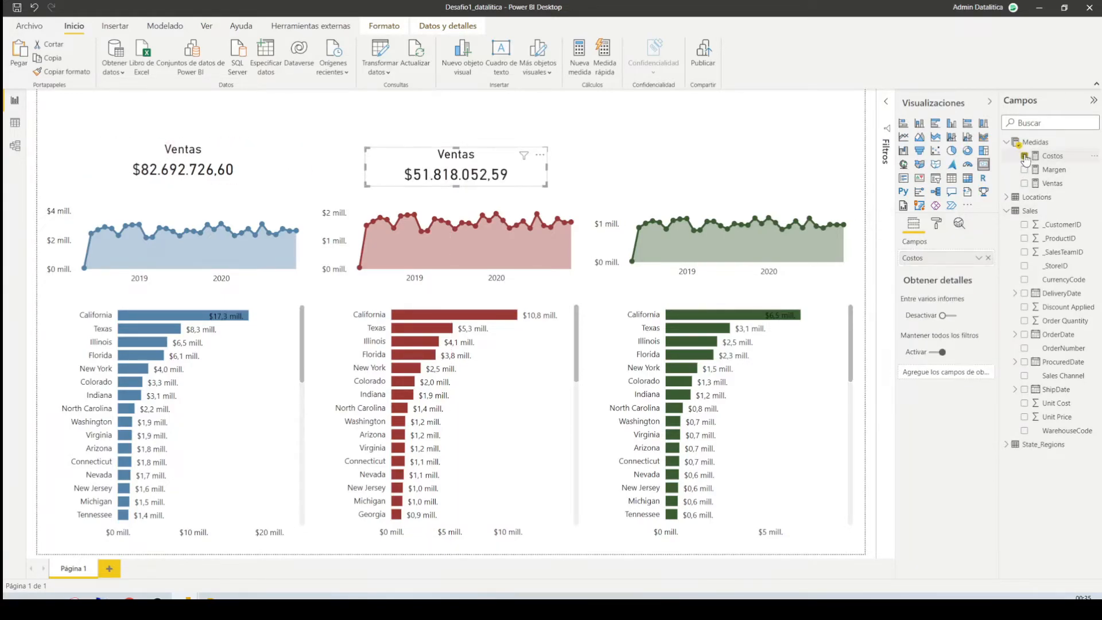
click(936, 224)
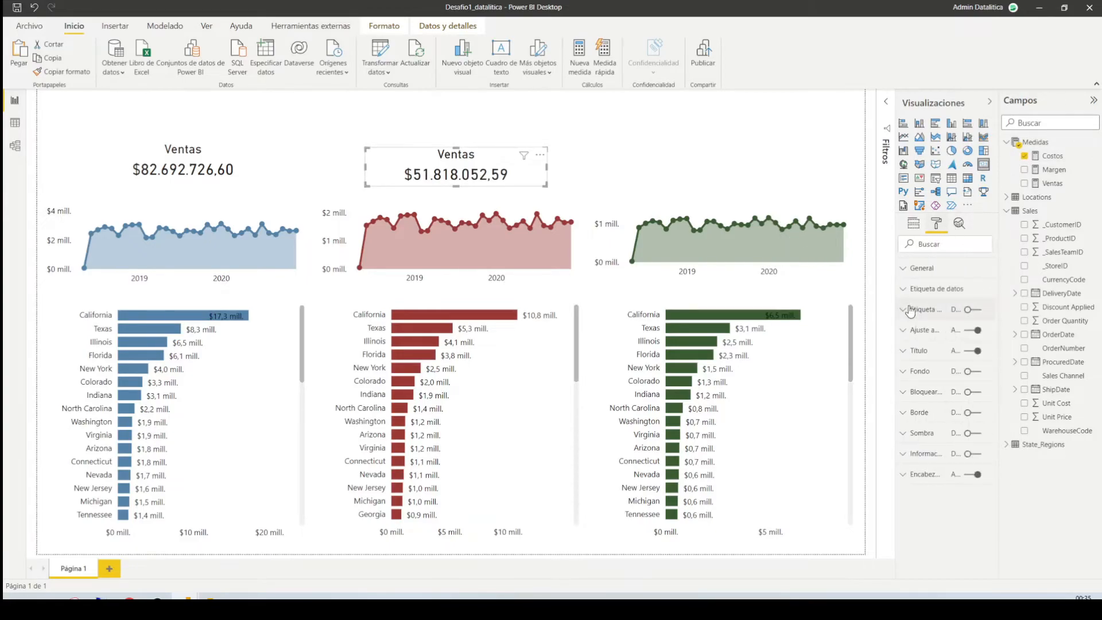
click(918, 350)
double_click(920, 384)
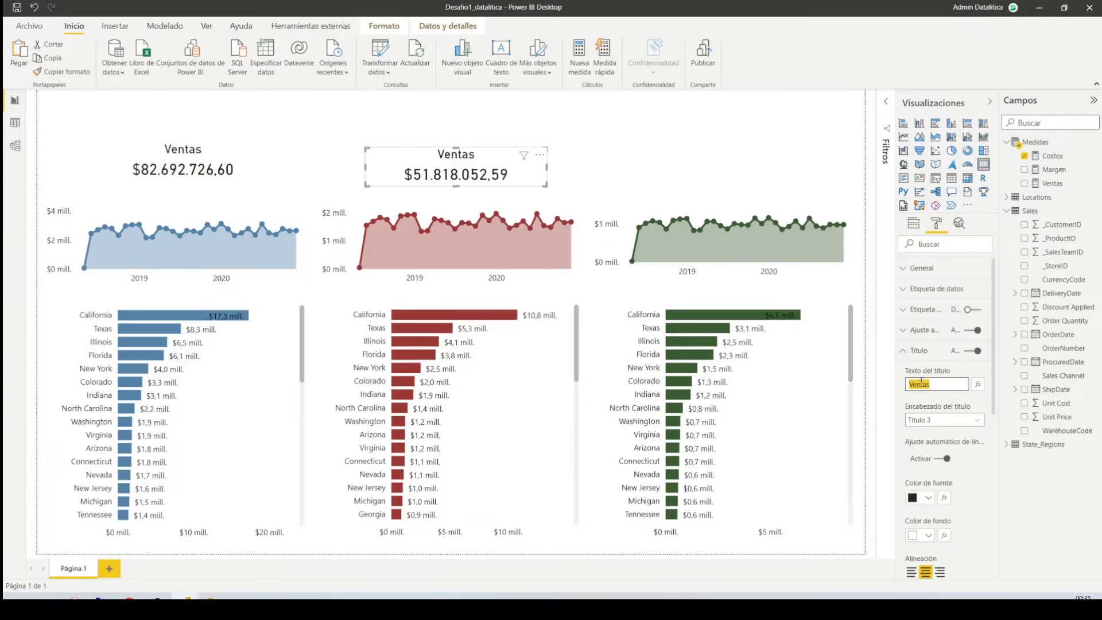
text(Costos)
Duplicate the Costos card and place the copy above the green Margen area chart.
click(532, 174)
key(ctrl+v)
drag(534, 177, 796, 172)
Replace the Costos field of the card above the green area chart with Margen and set its title text to Margen.
click(918, 224)
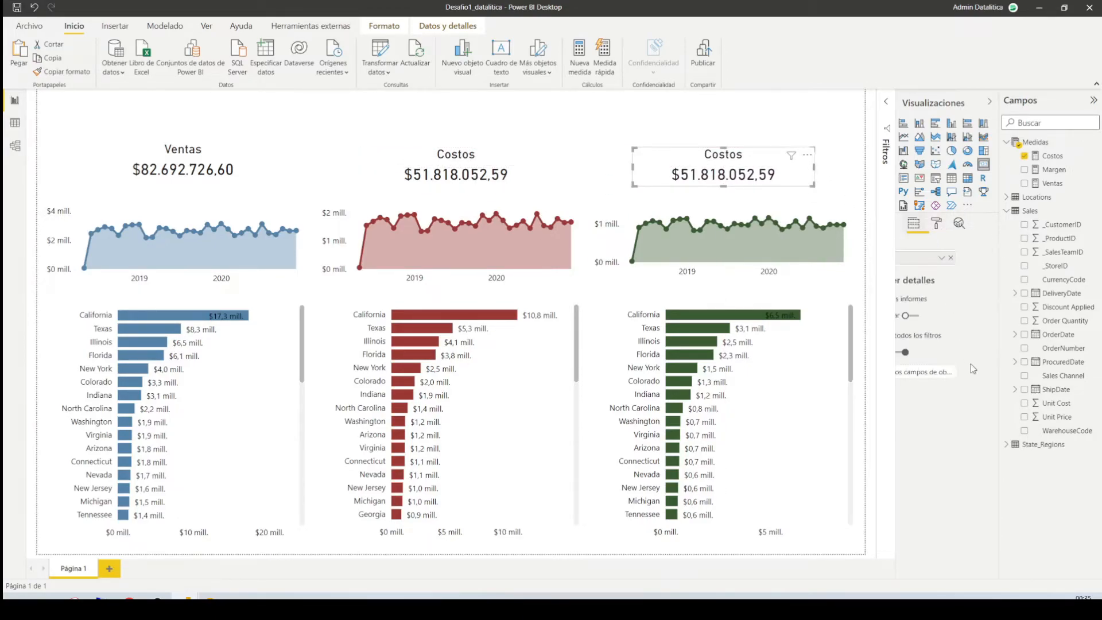
click(987, 258)
click(1024, 169)
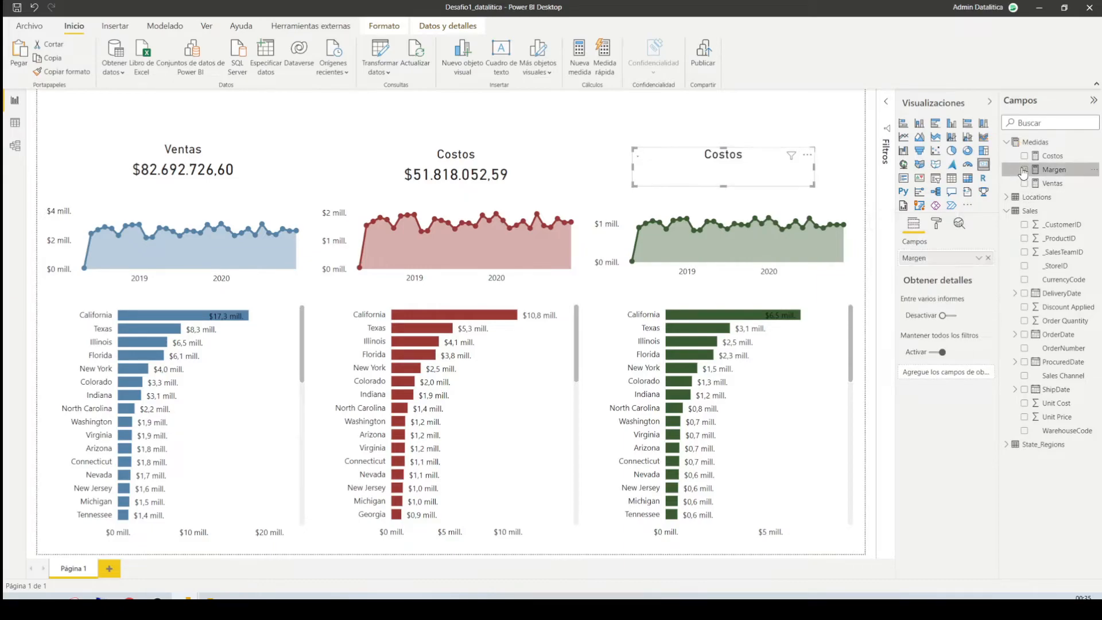
click(936, 223)
click(919, 351)
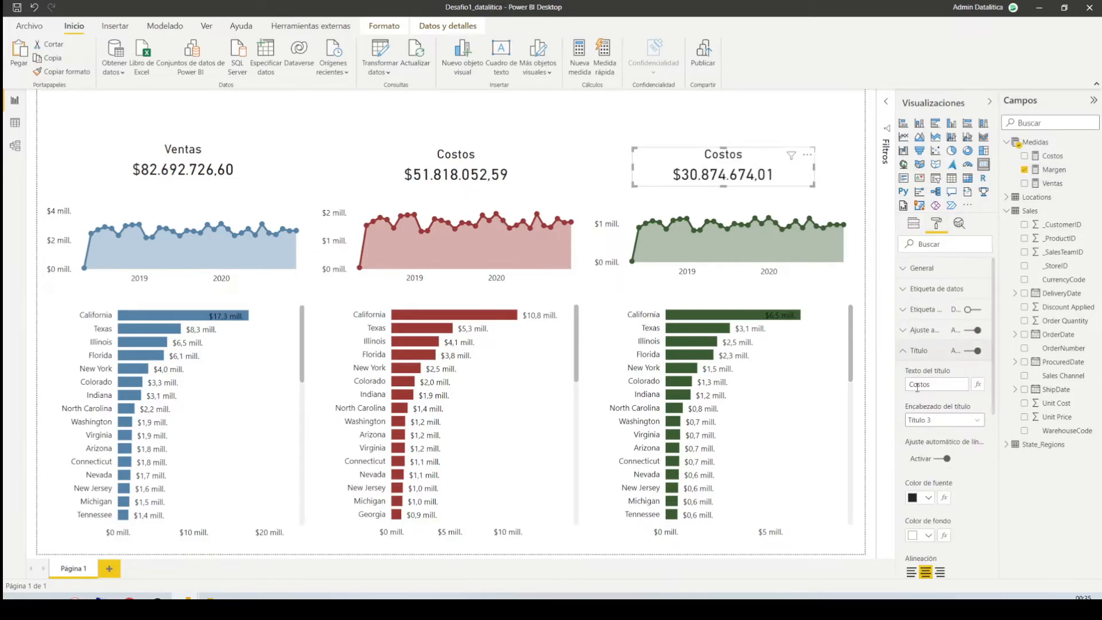
double_click(918, 384)
text(Margen)
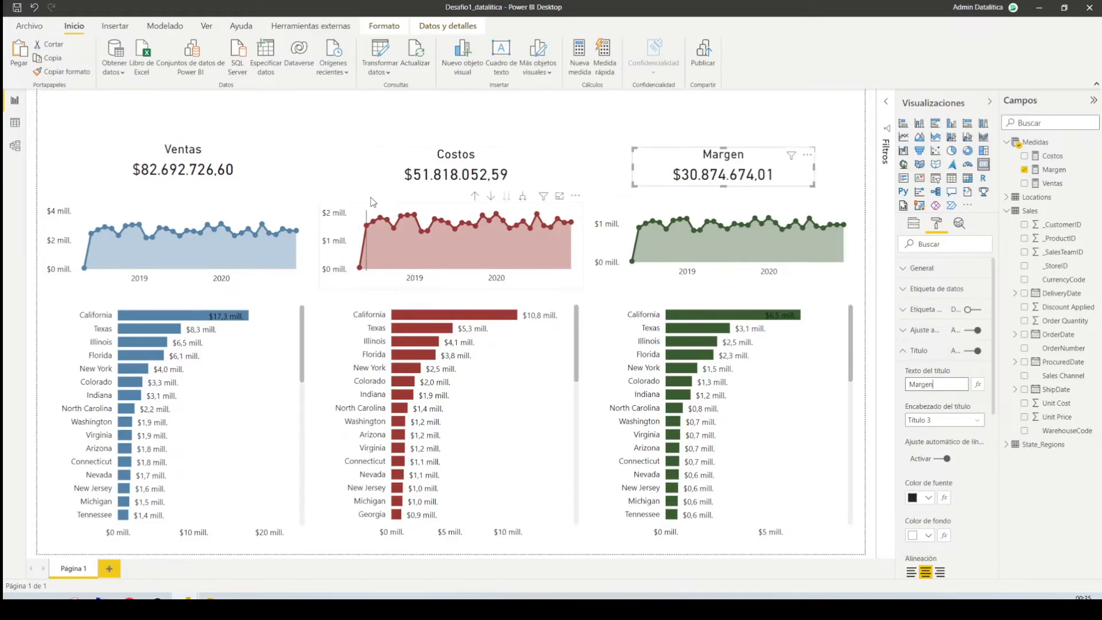
mouse_move(356, 273)
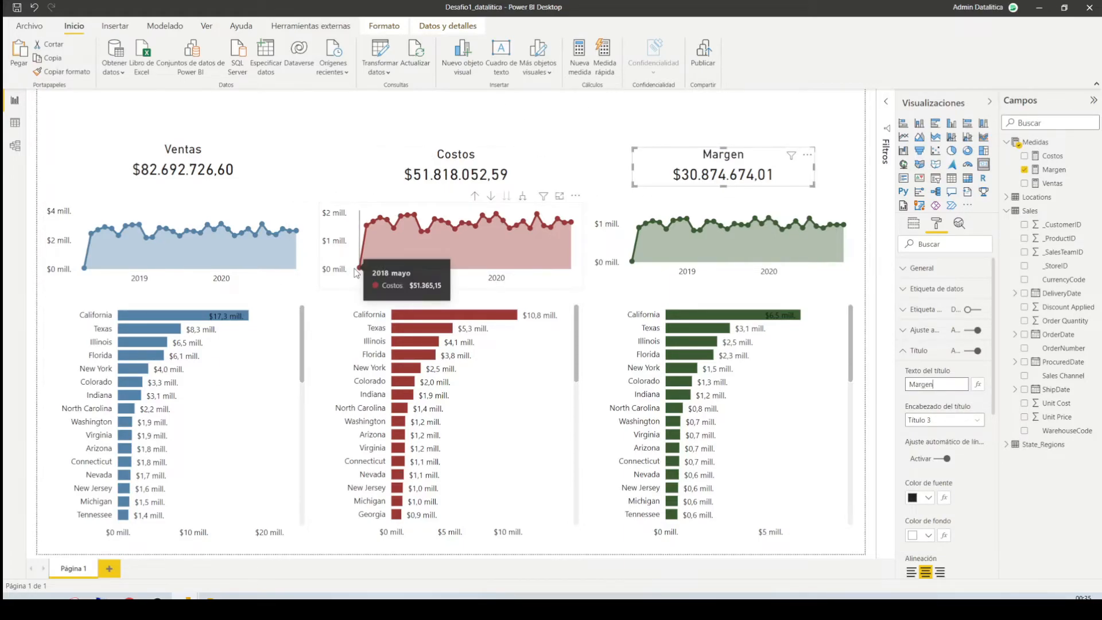
Check the slicer requirement in the Desafío 1 article, and add a slicer on the Año level of OrderDate to the Power BI report.
key(alt+Tab)
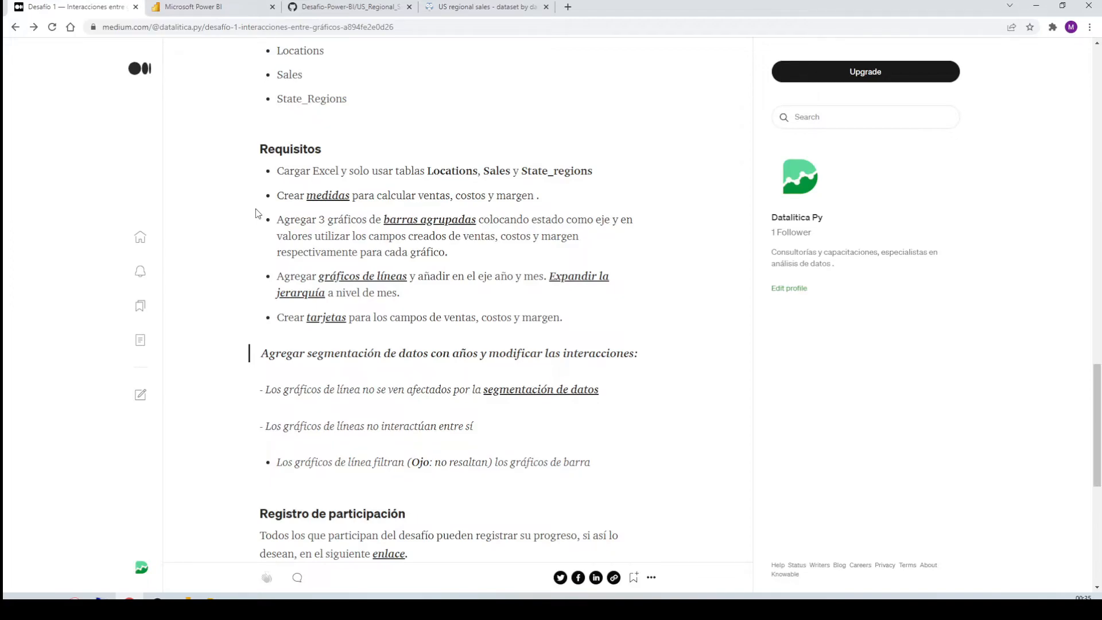
key(alt+Tab)
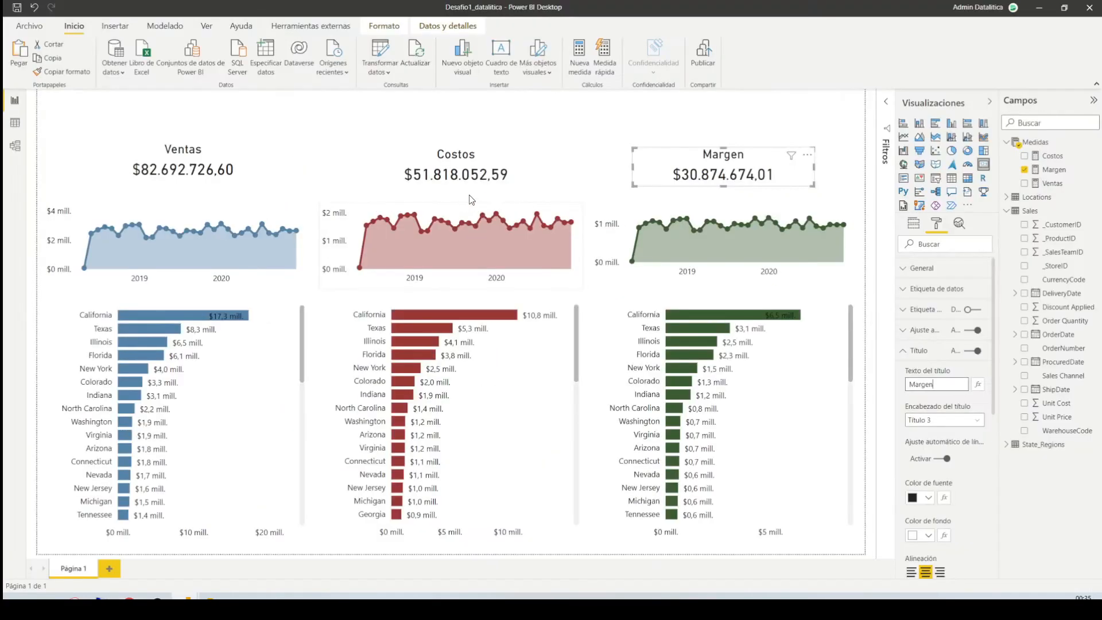
click(622, 119)
click(934, 178)
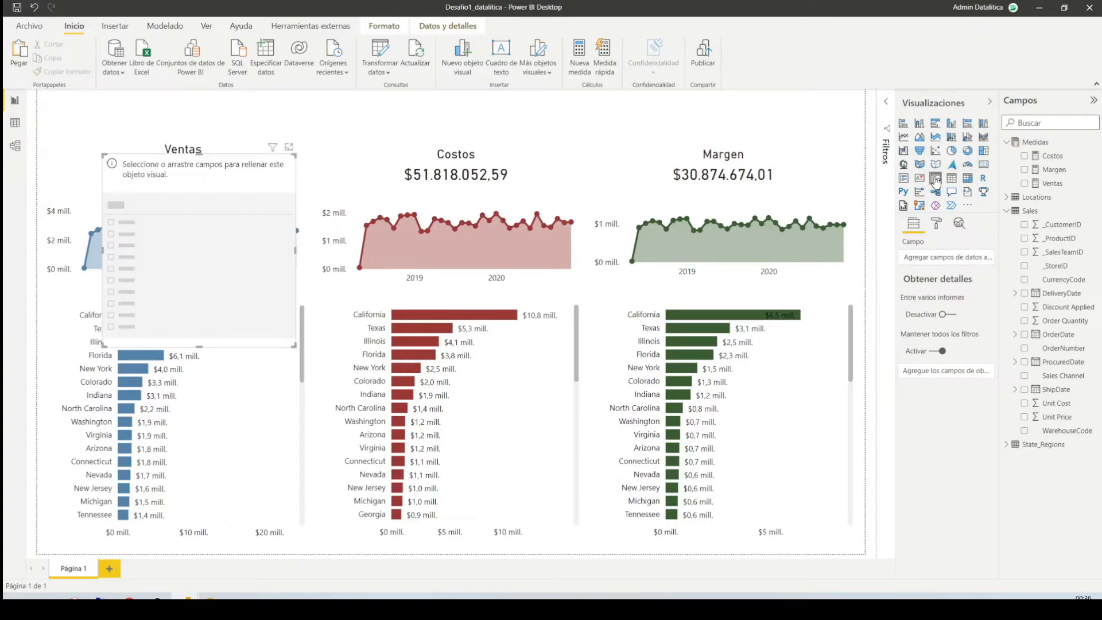
drag(181, 235, 290, 225)
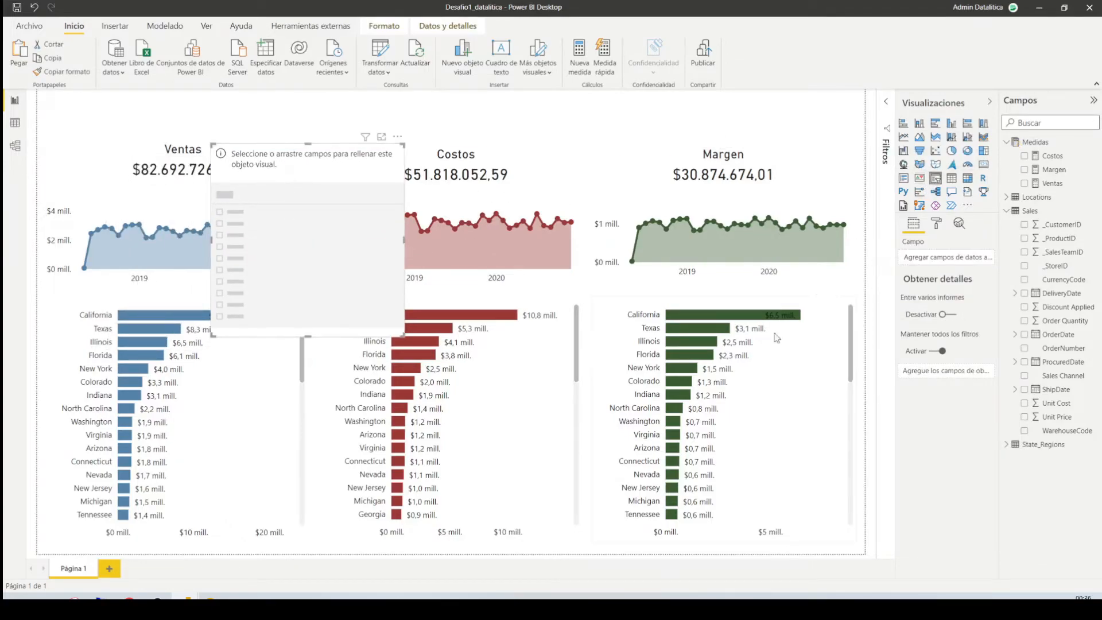
click(1014, 335)
click(1023, 349)
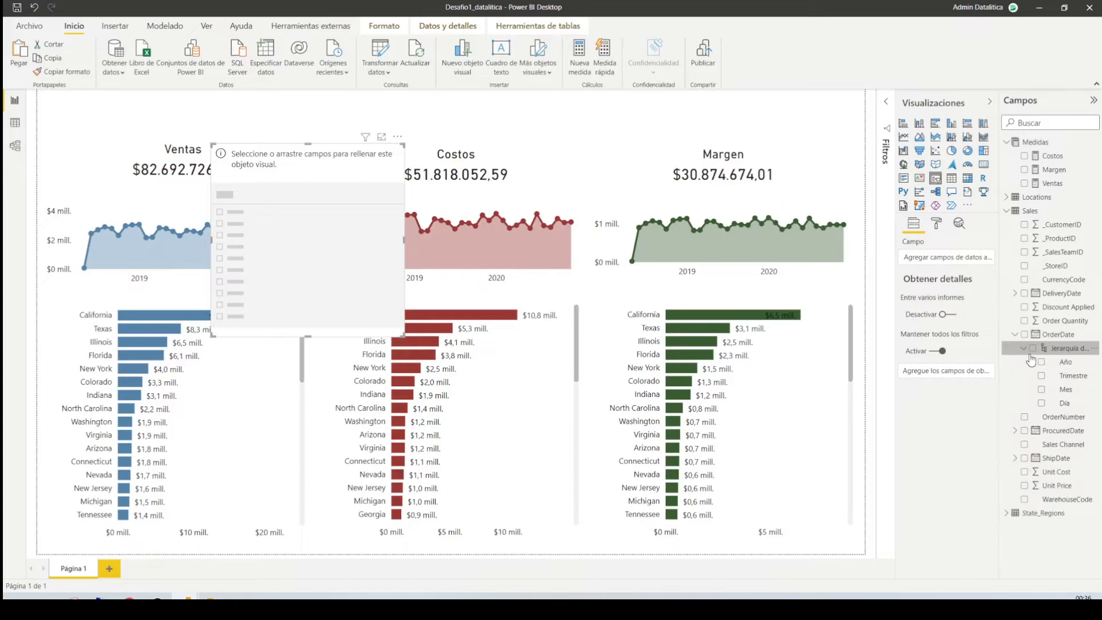
drag(1065, 362, 353, 240)
Change the Año slicer to the Menú desplegable style and shrink it to a small box beside the Ventas card.
click(392, 151)
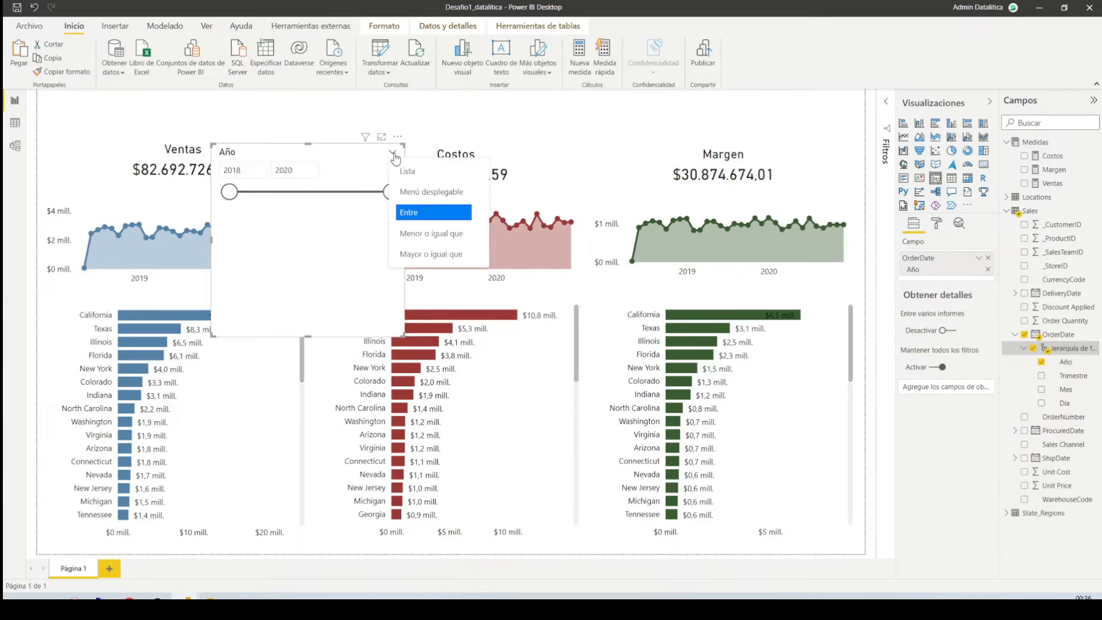
click(425, 171)
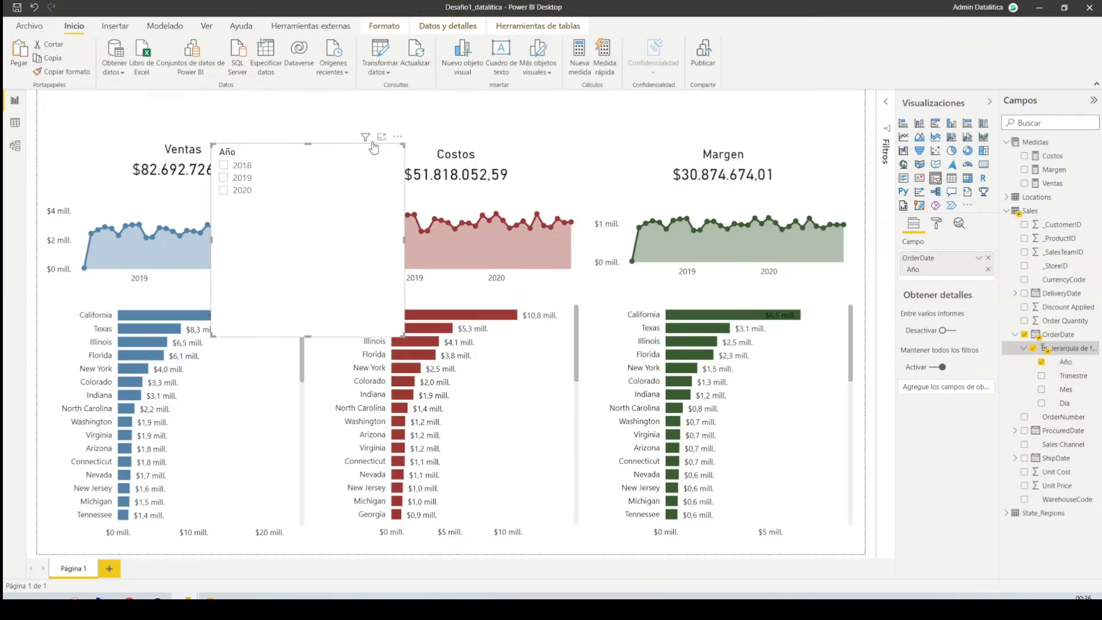
click(392, 151)
click(425, 185)
drag(400, 334, 316, 194)
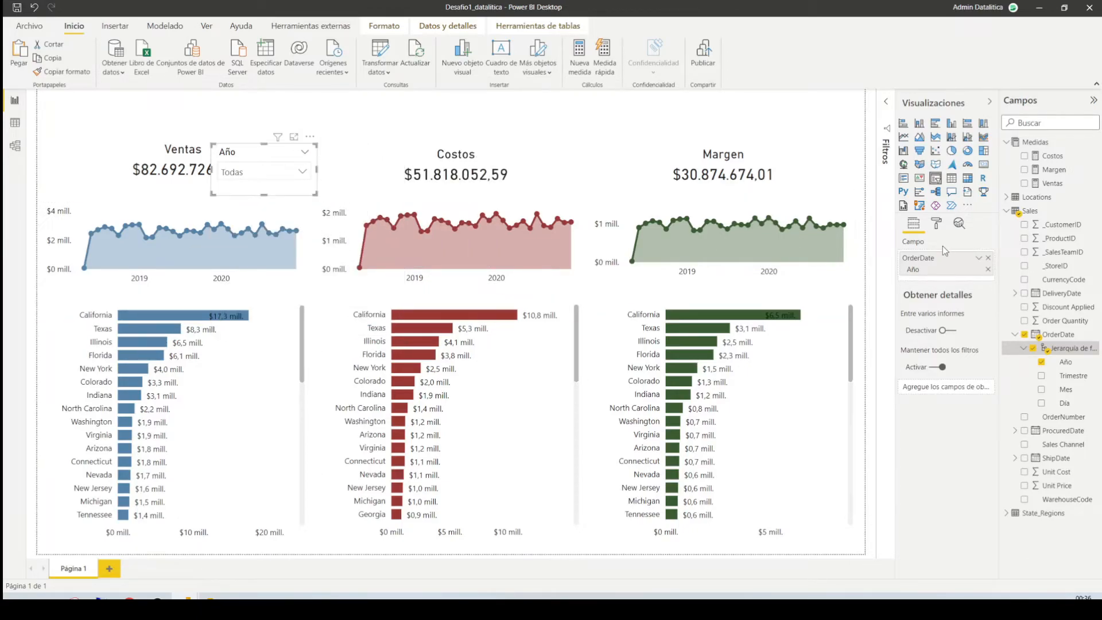
Set the font color of the Año slicer's items to black and move the slicer above the gap between the Ventas and Costos cards.
click(940, 224)
click(940, 224)
click(941, 290)
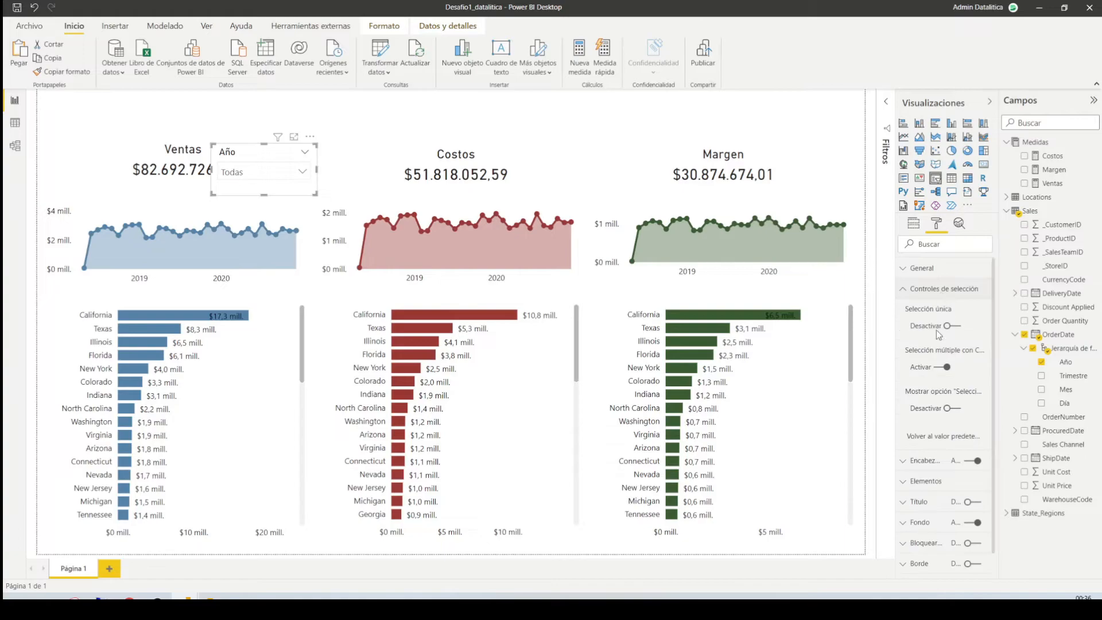
click(930, 290)
click(924, 329)
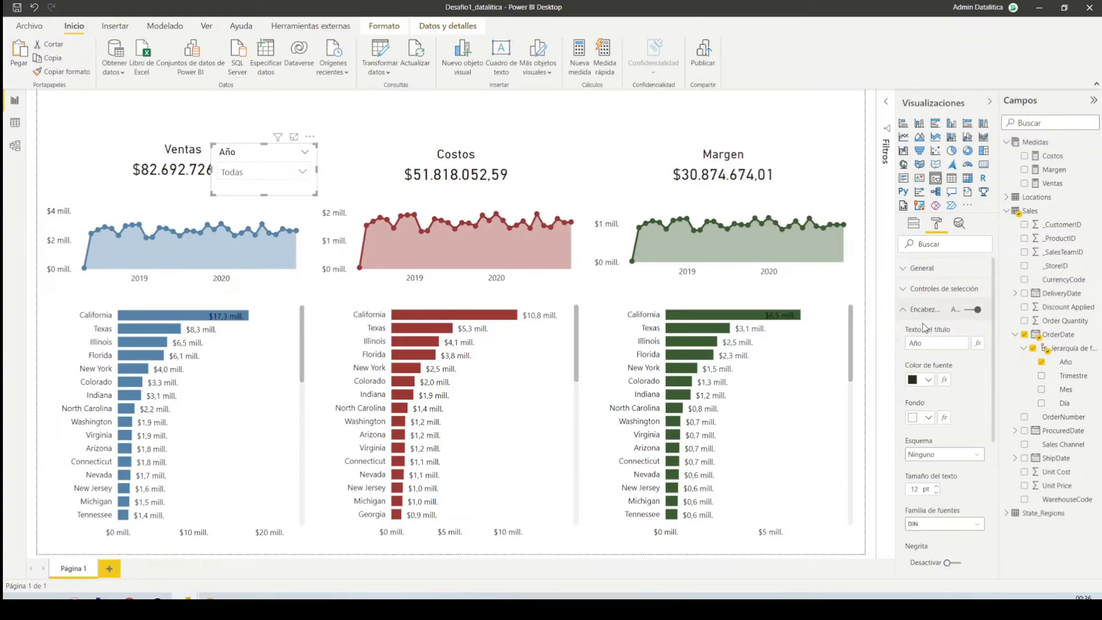
click(925, 328)
click(925, 328)
click(930, 366)
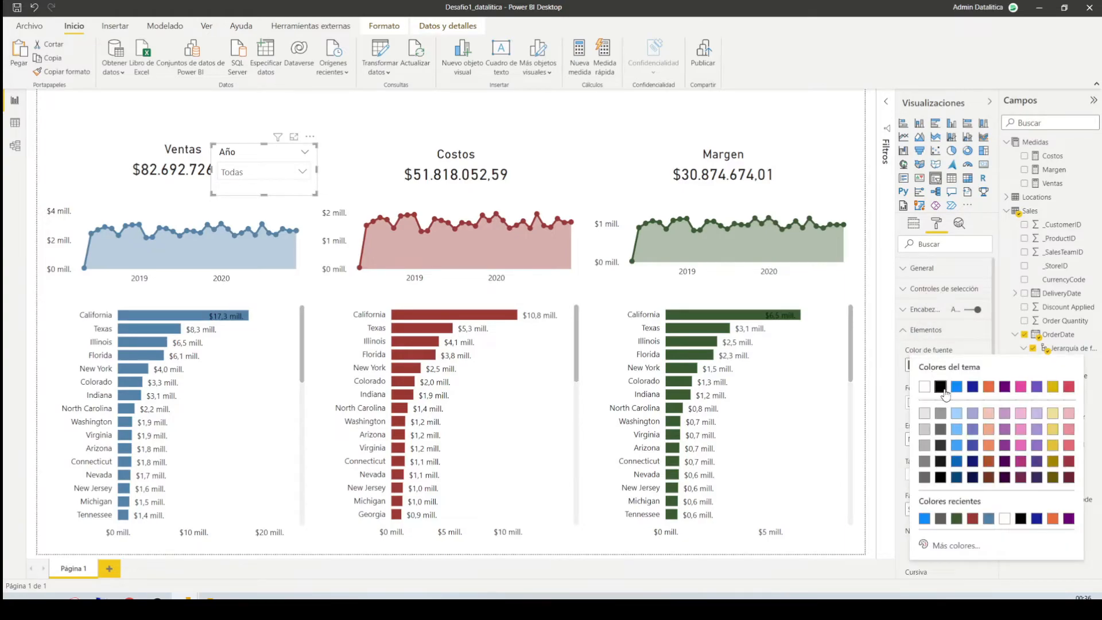
click(940, 386)
drag(261, 171, 333, 117)
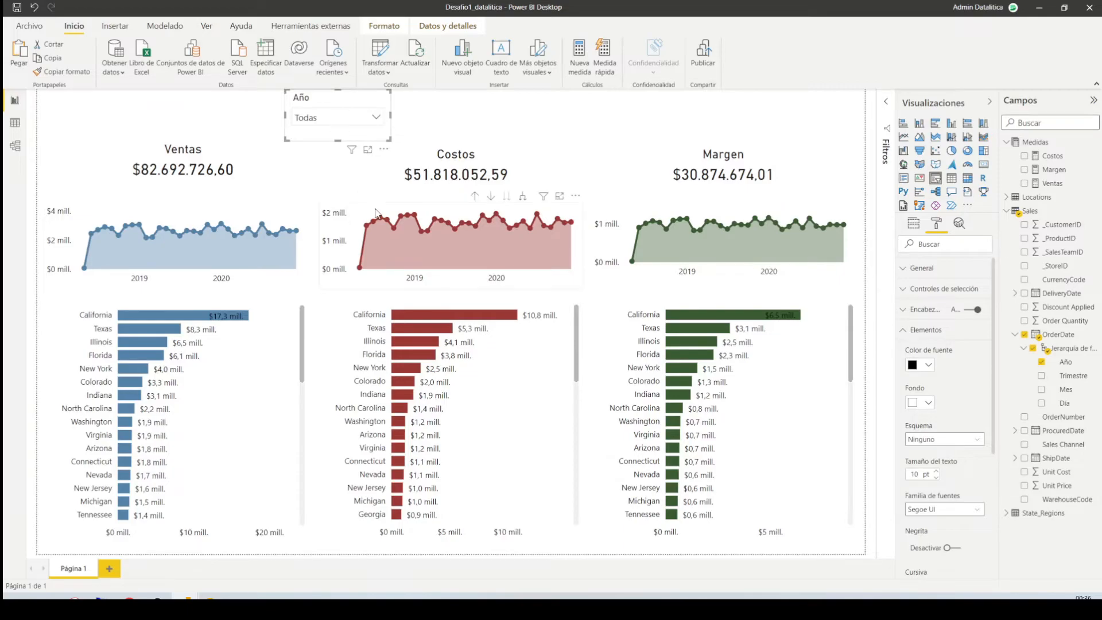
Test the default cross-highlighting with jul 2020 and abr 2020 in the Ventas area chart and California and Texas in its bar chart.
click(264, 226)
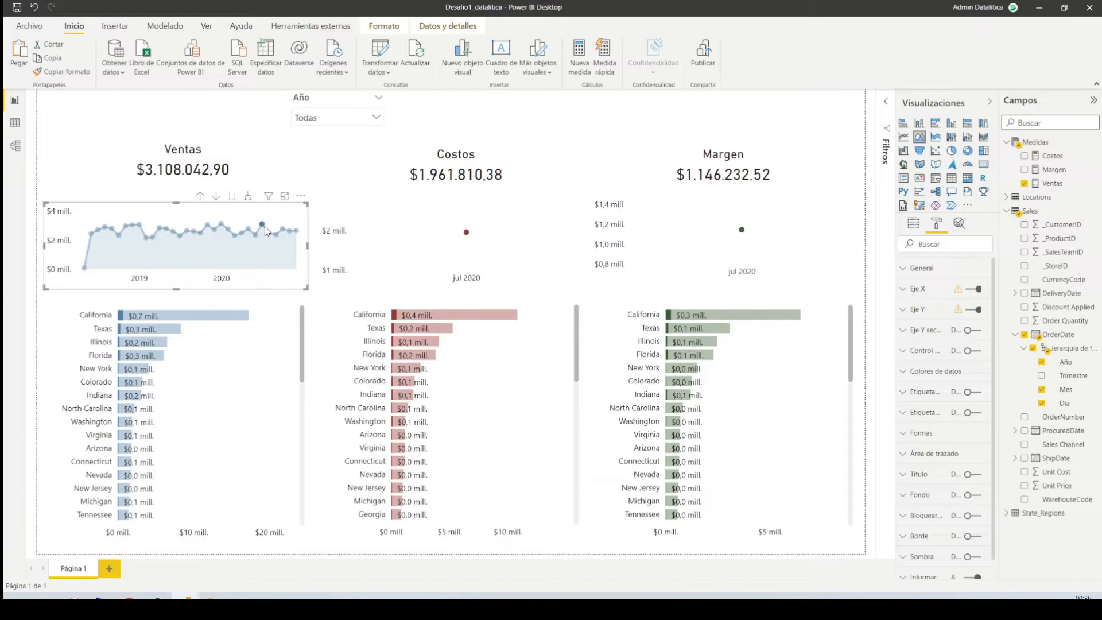
click(264, 227)
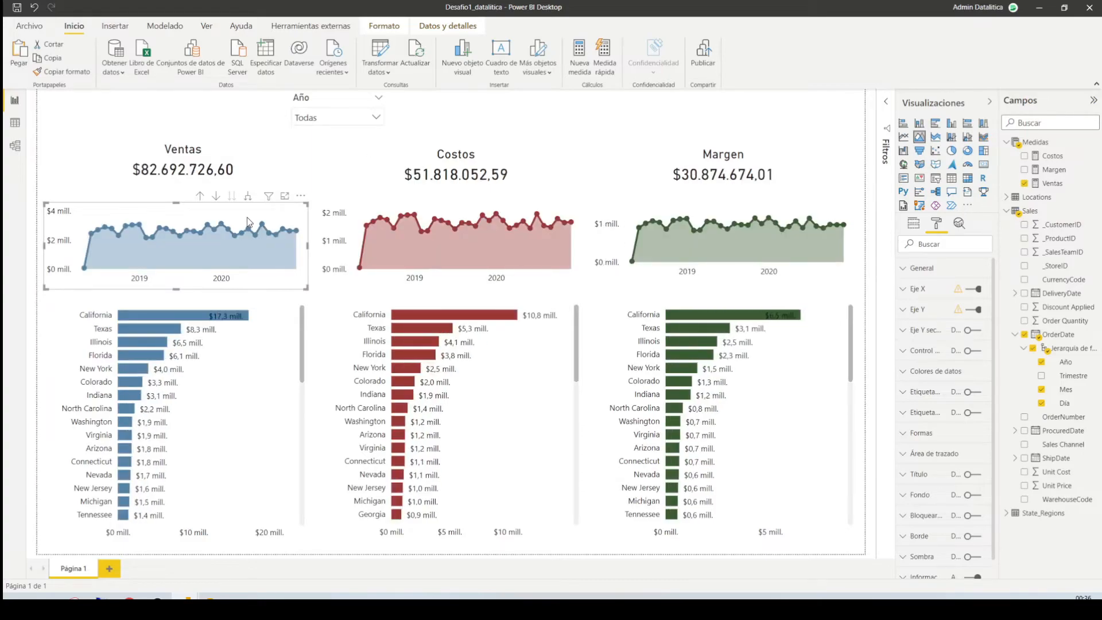
click(195, 309)
click(194, 315)
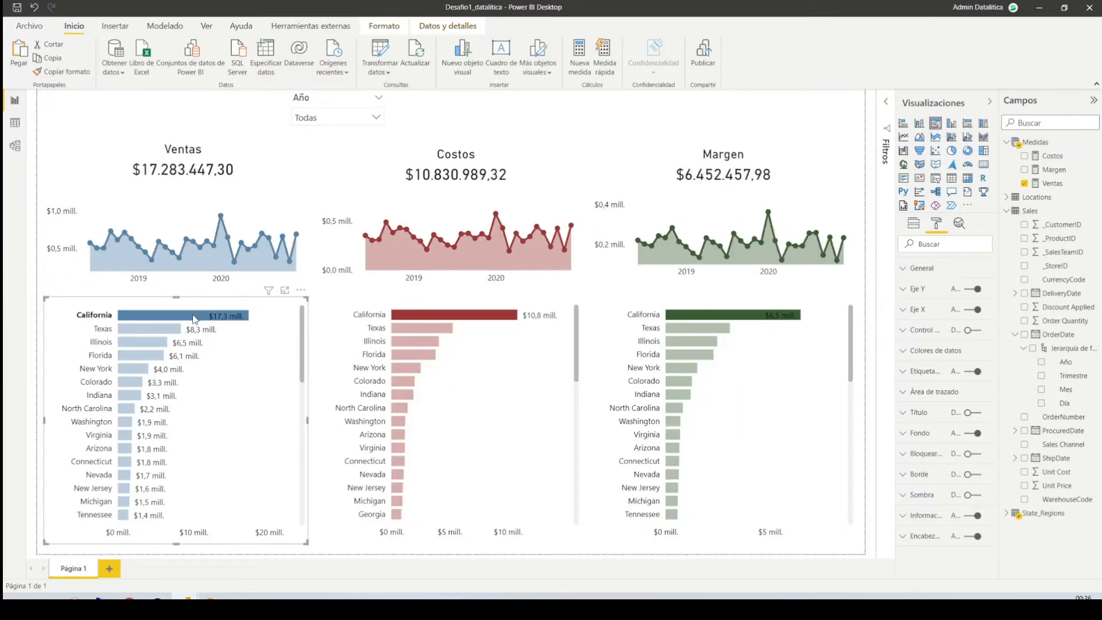
click(194, 315)
click(167, 329)
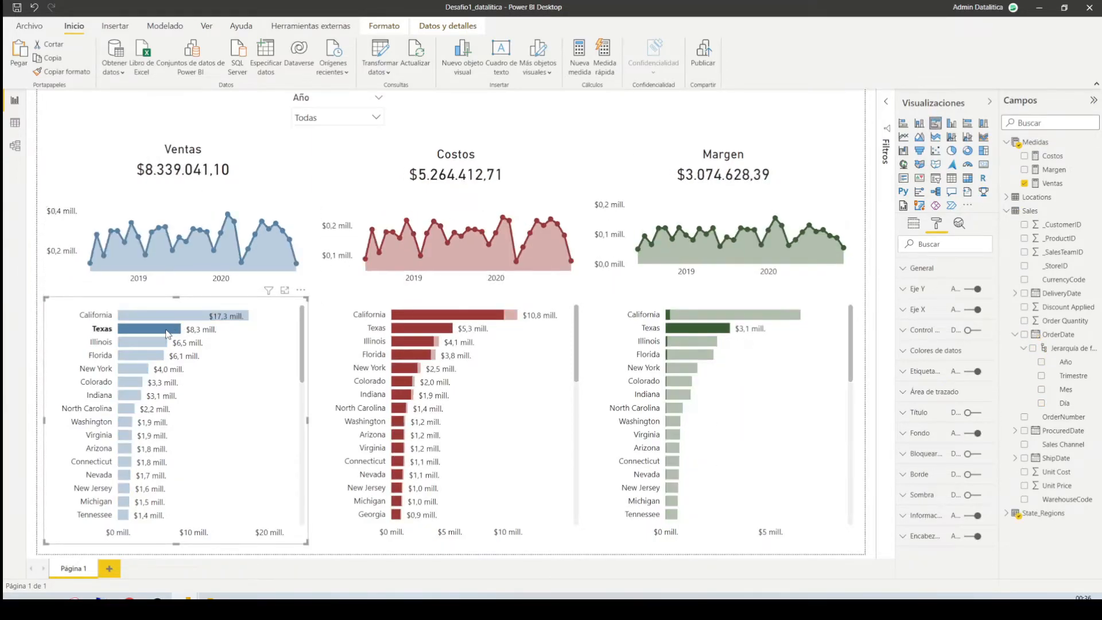
click(166, 330)
click(251, 228)
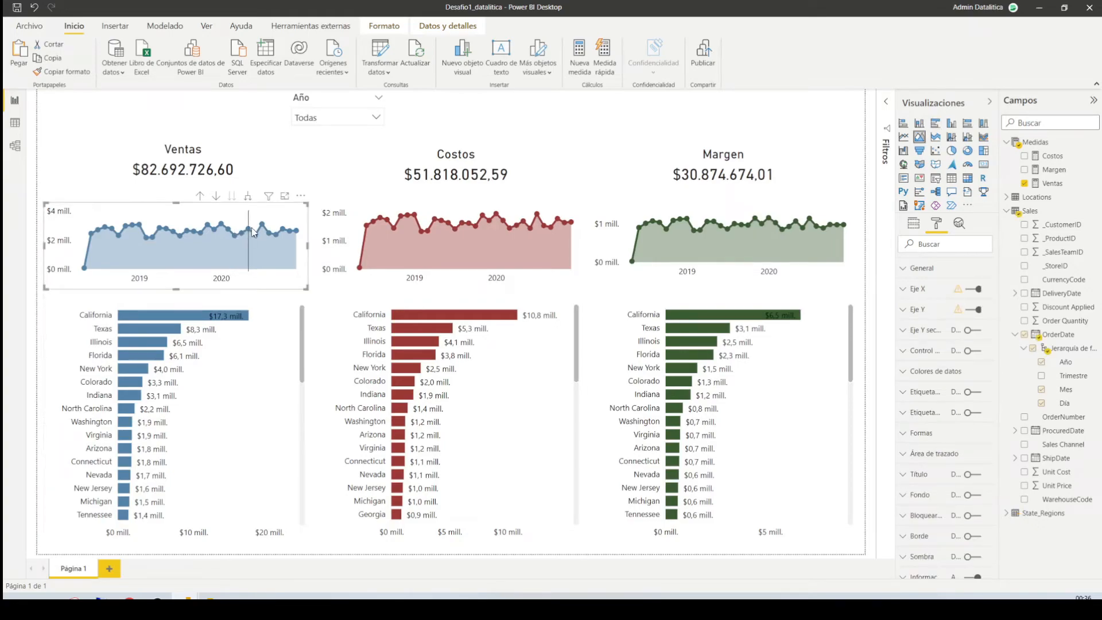
click(244, 230)
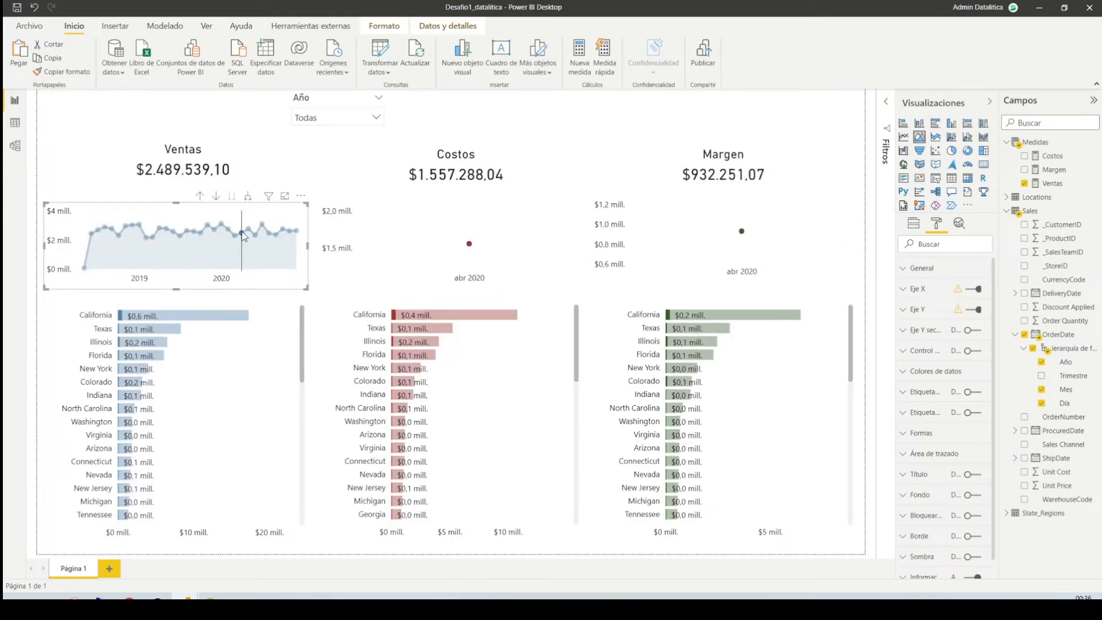
click(242, 232)
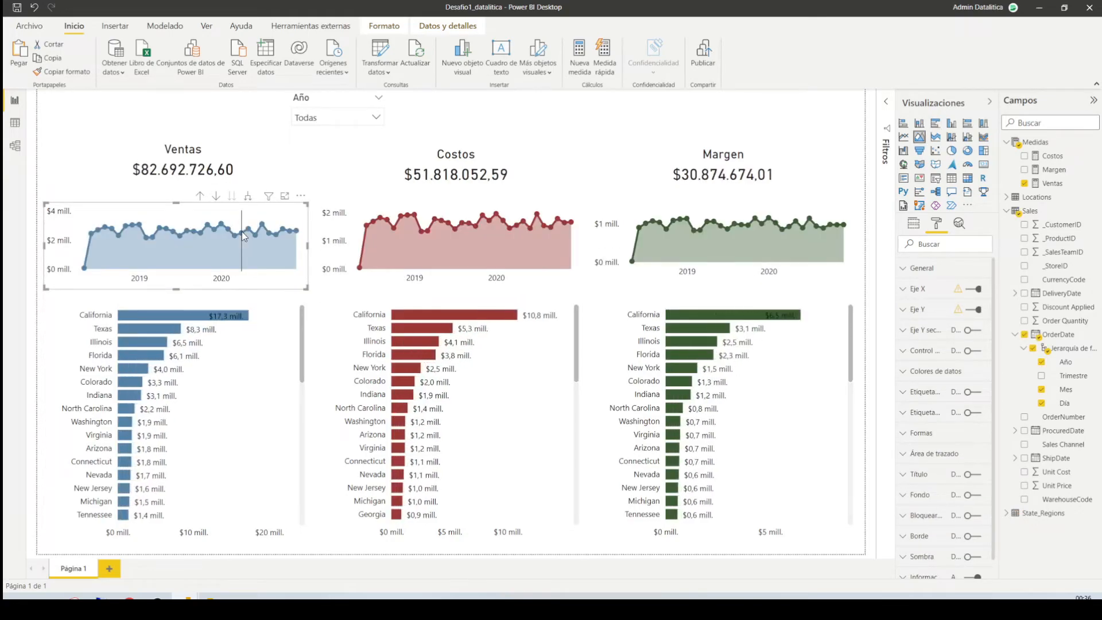
Test the Año slicer's effect on the report with 2018, 2019 and 2020, and clear the selection.
click(328, 117)
click(323, 134)
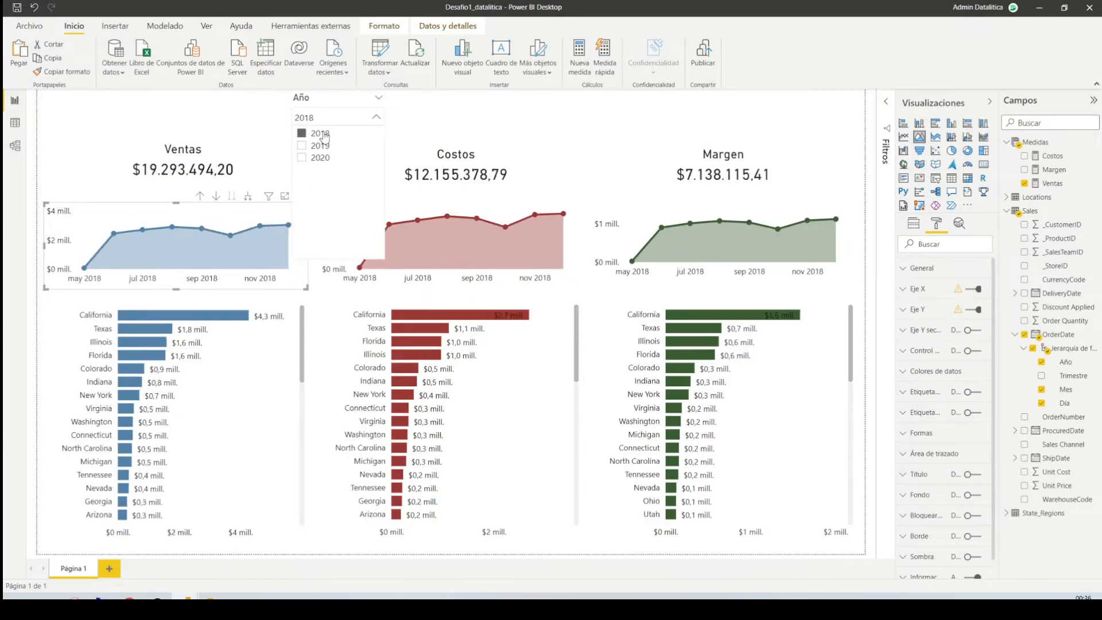
click(322, 147)
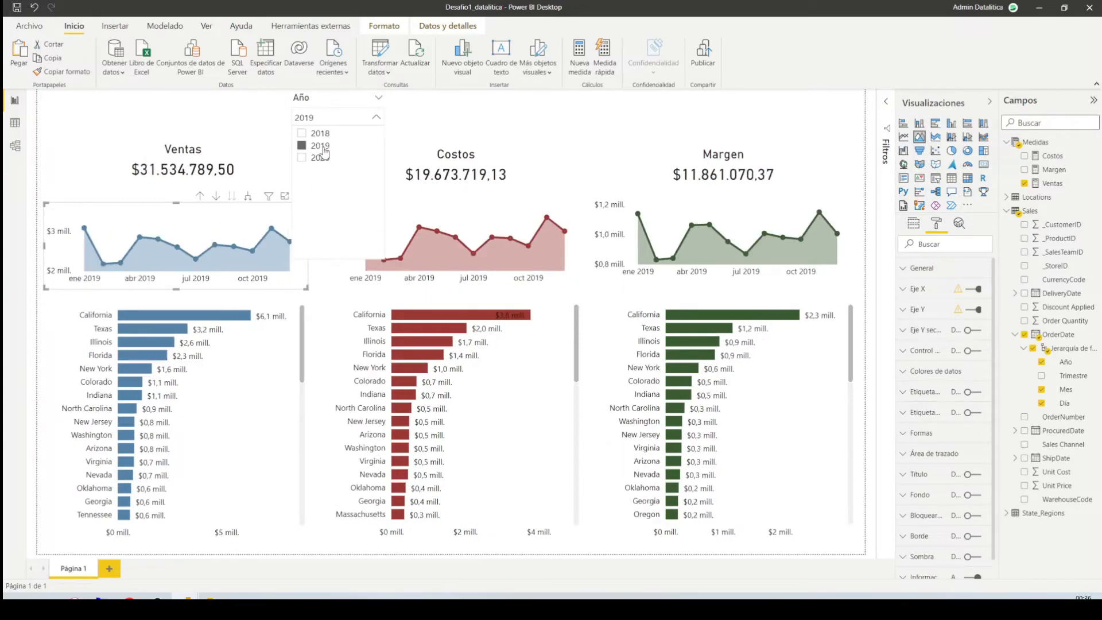
click(321, 159)
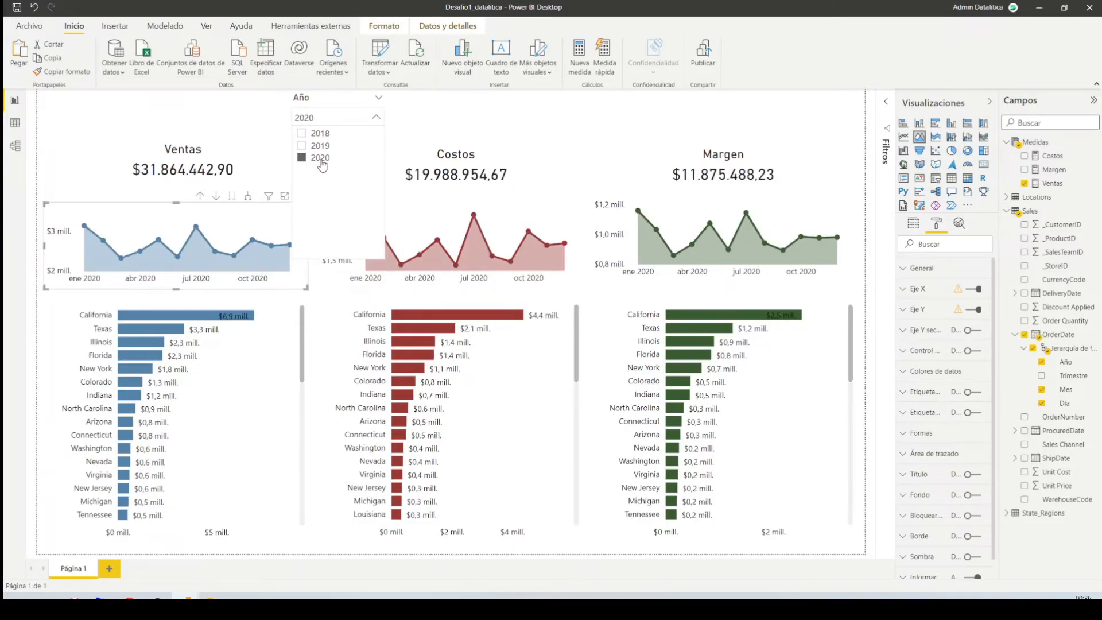
click(321, 159)
click(325, 106)
Review the slicer and interaction requirements in the Desafío 1 article, and return to the Power BI report.
key(alt+Tab)
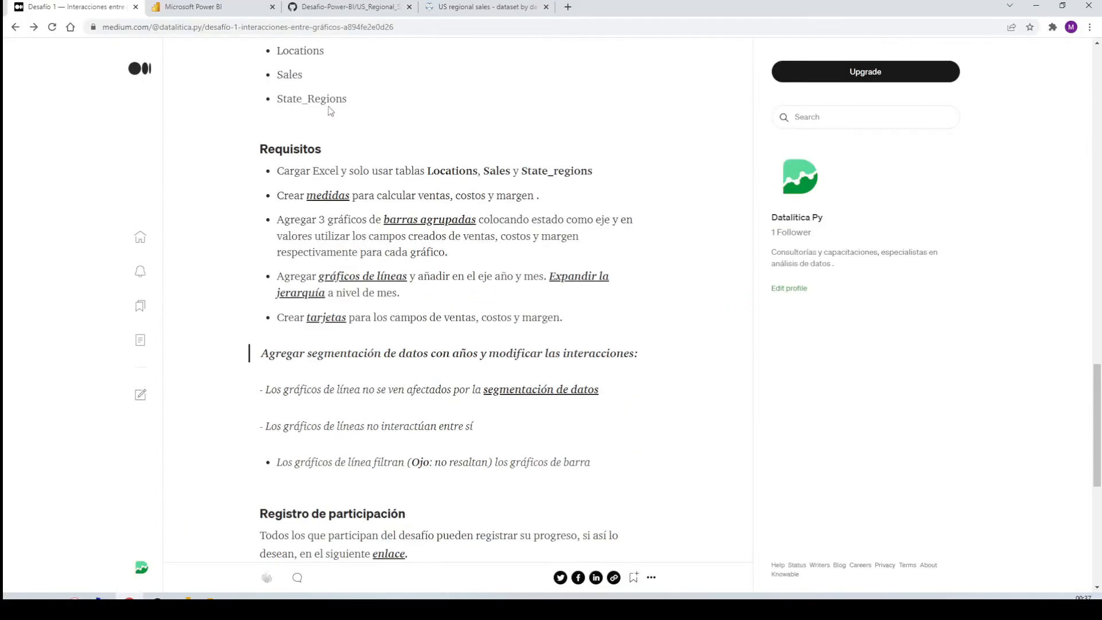
scroll(358, 315, down, 1)
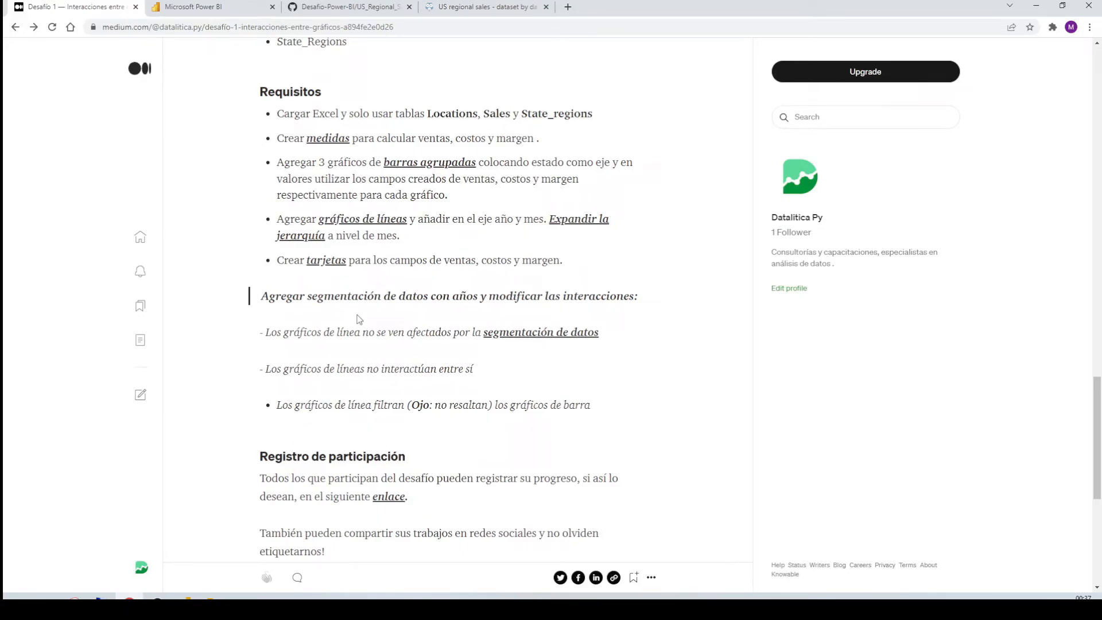
key(alt+Tab)
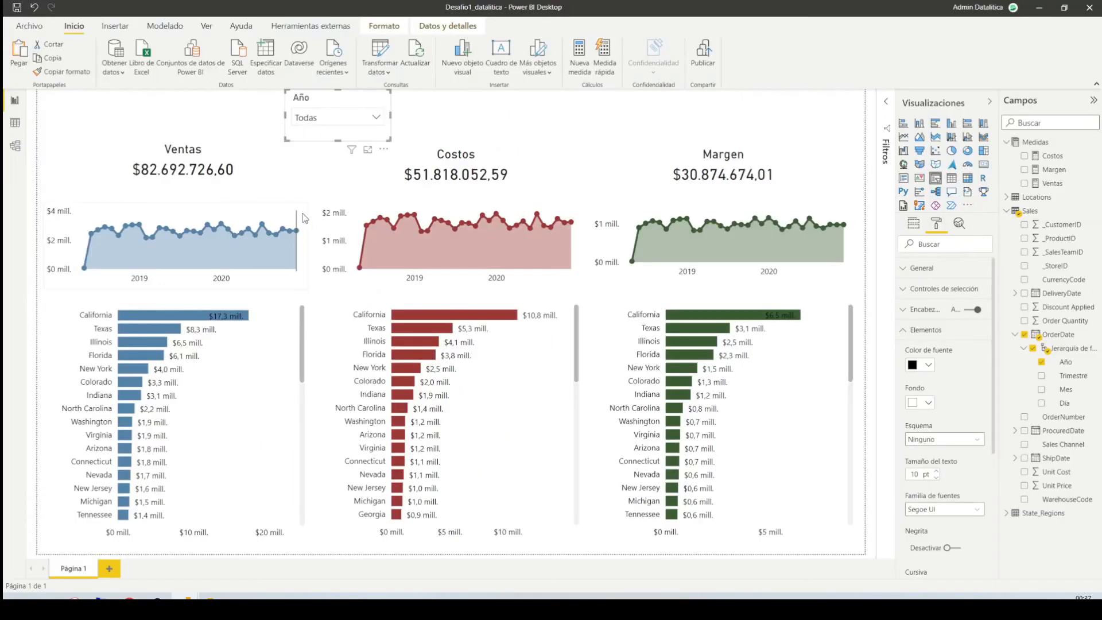
Examine how the Año slicer filters the area charts using 2019 and 2020, and clear the year selection.
click(344, 120)
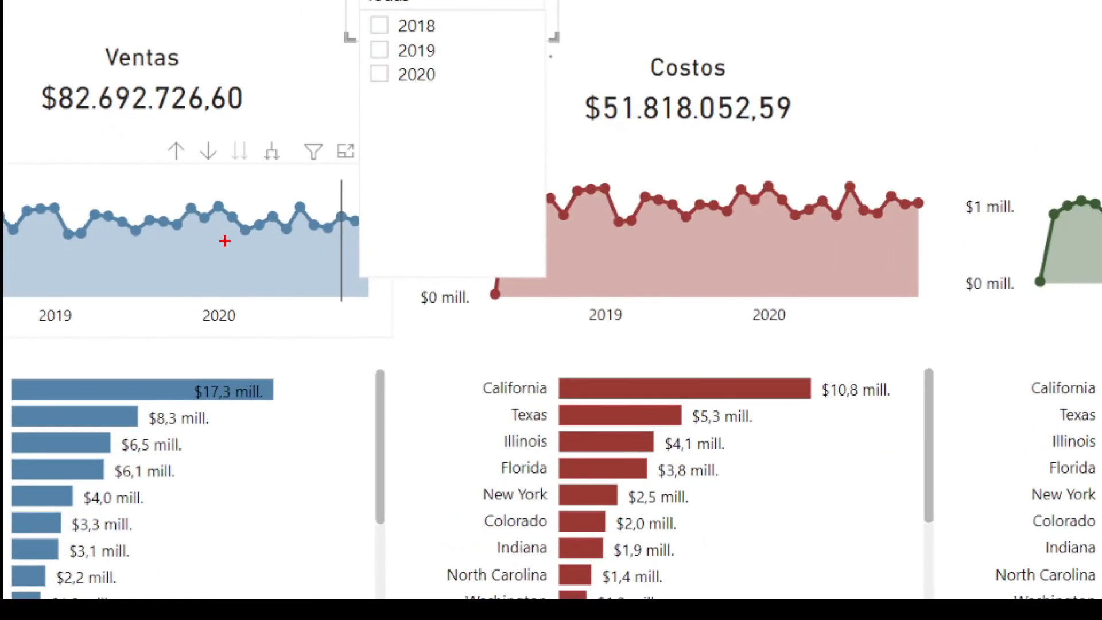
drag(850, 251, 511, 355)
drag(677, 349, 966, 240)
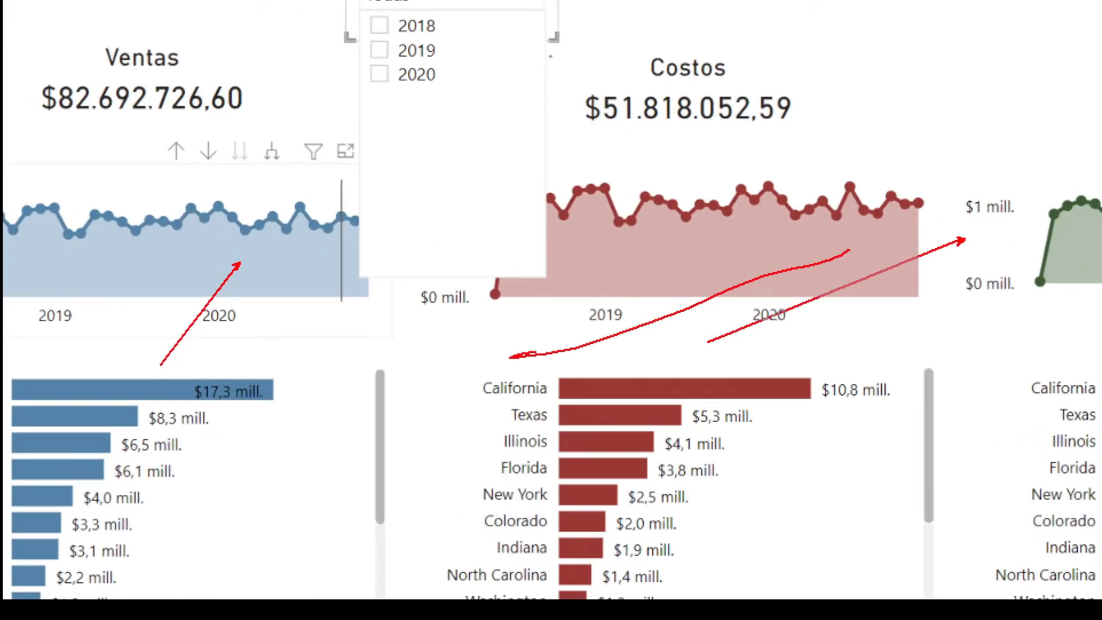
key(Escape)
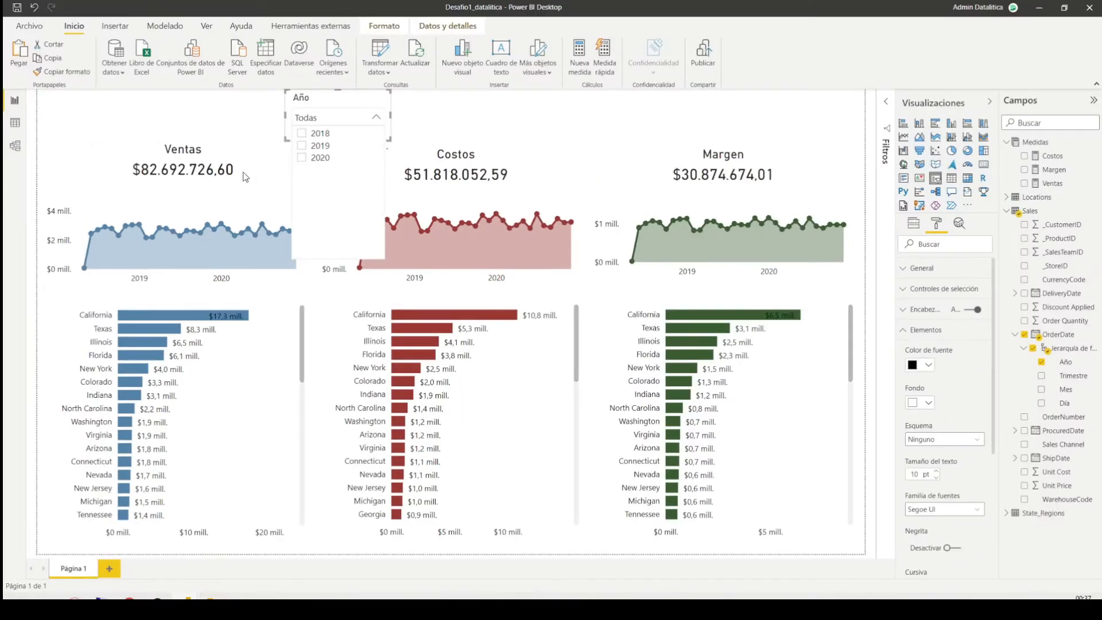
click(320, 146)
click(320, 158)
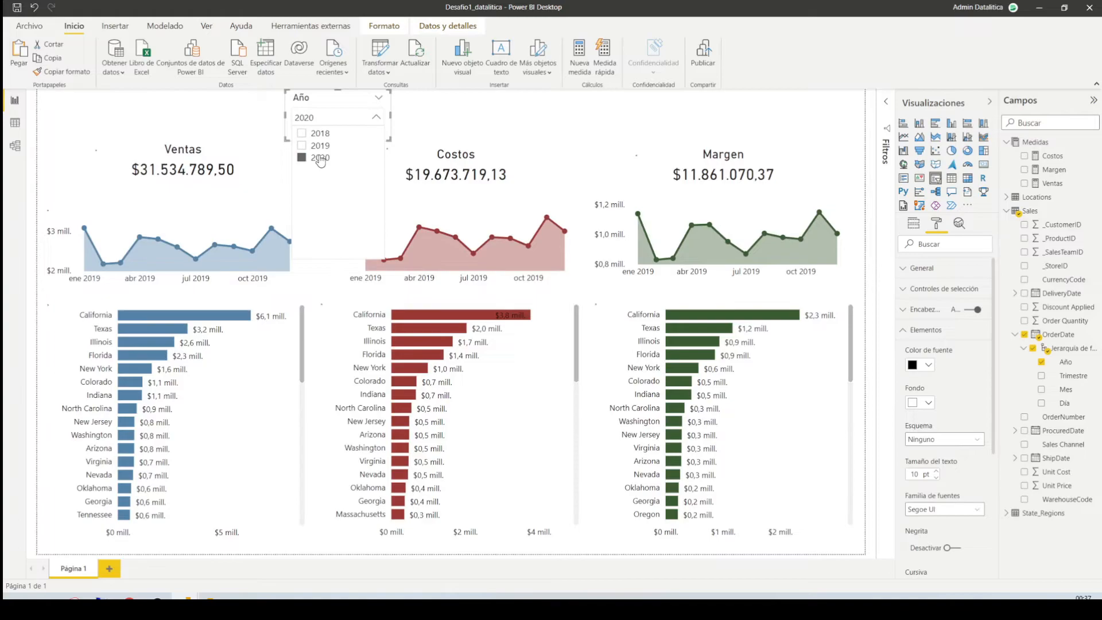
click(319, 157)
click(333, 100)
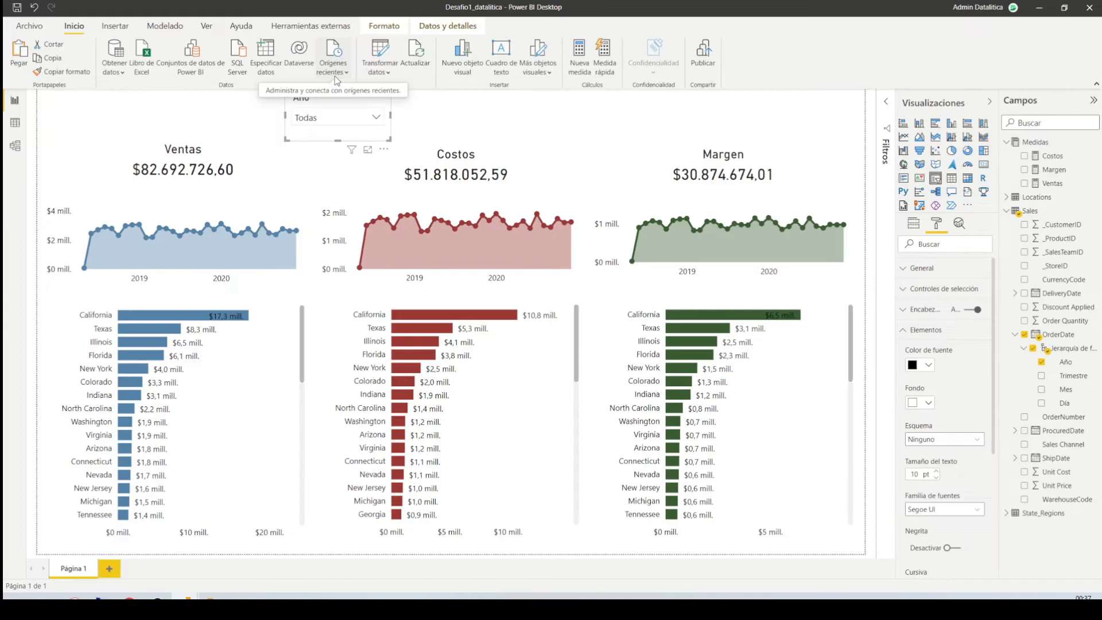
Turn on Editar interacciones for the Año slicer and filter the report to 2020.
click(379, 27)
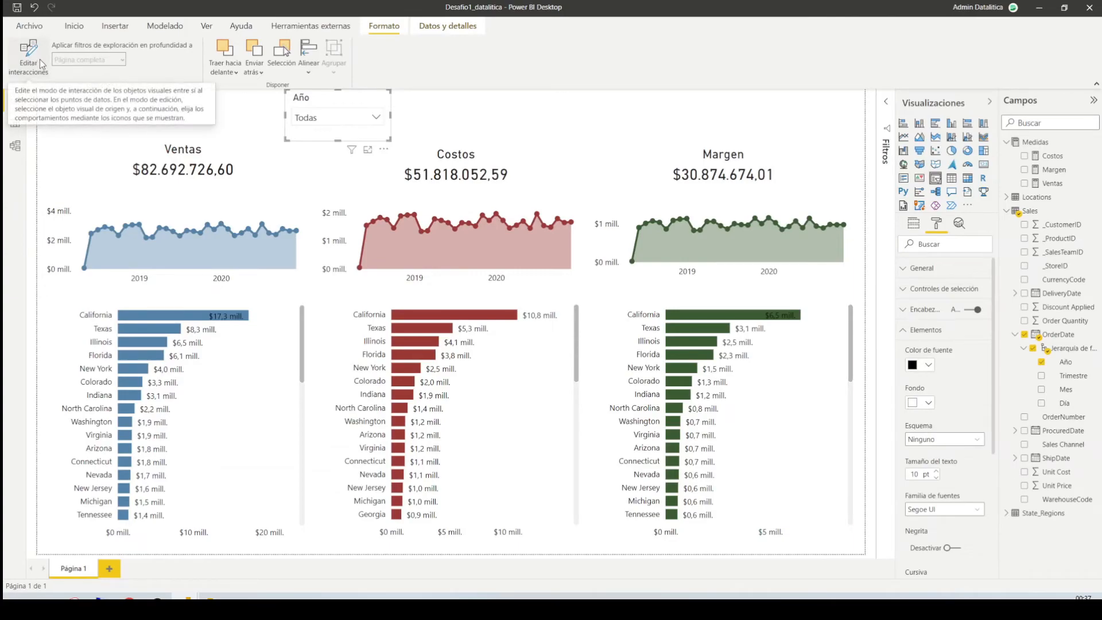
click(39, 60)
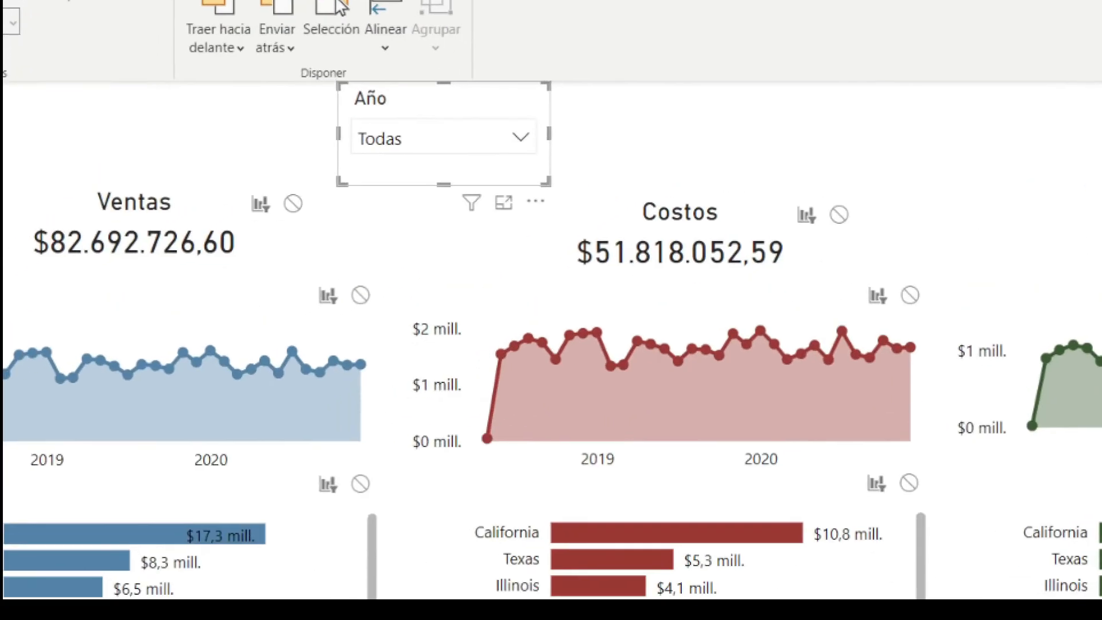
drag(224, 178, 349, 259)
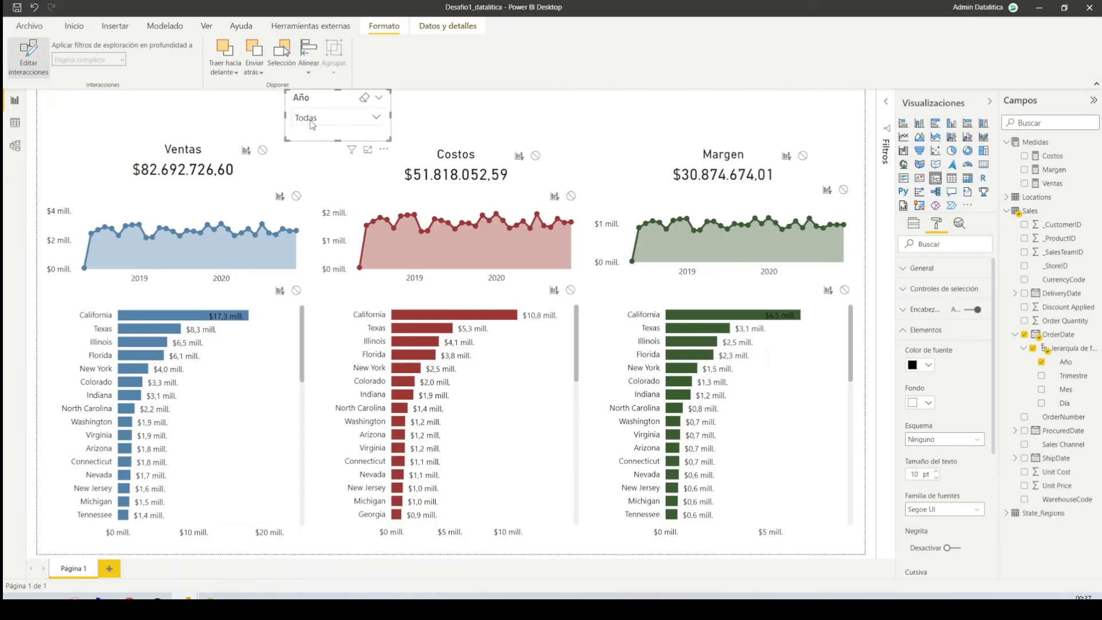
click(310, 121)
click(322, 158)
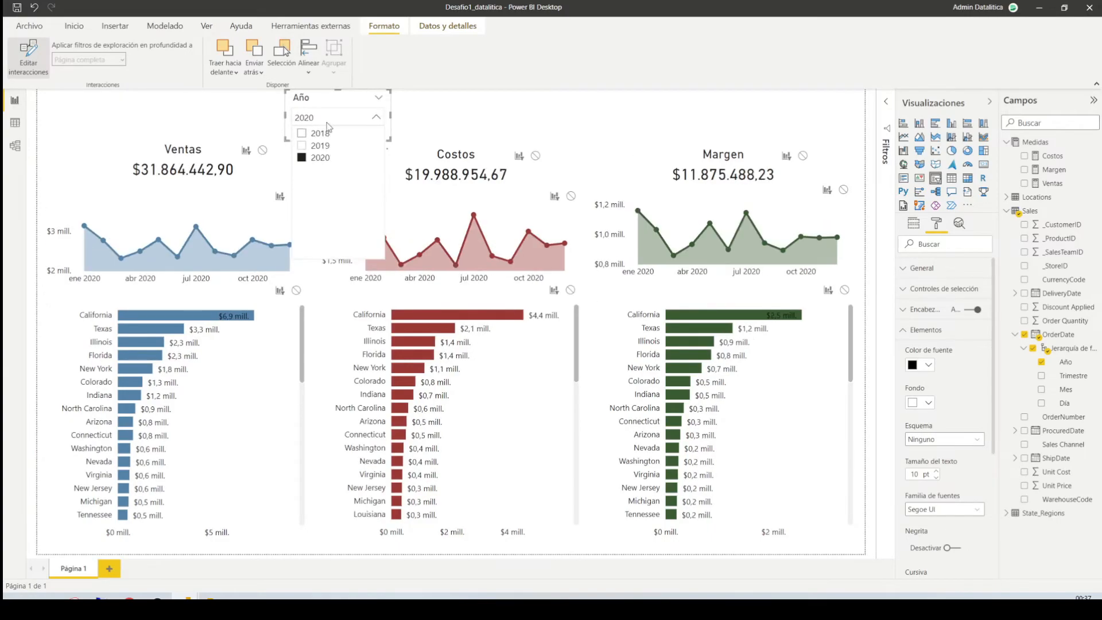
click(332, 104)
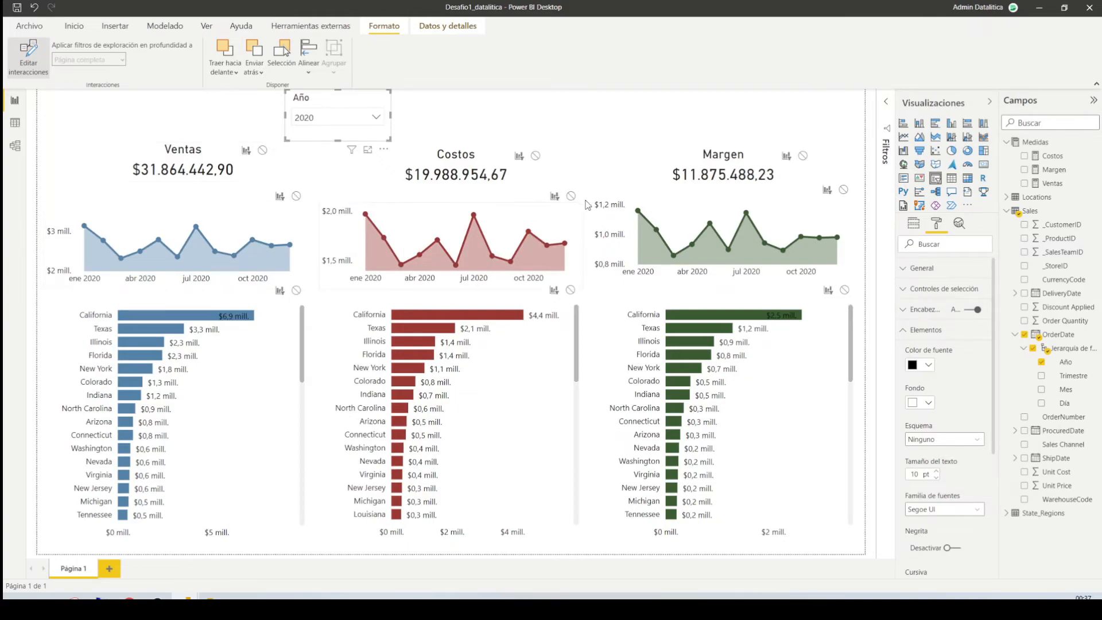
Disable the Año slicer's interaction with the Ventas, Costos and Margen area charts.
click(296, 196)
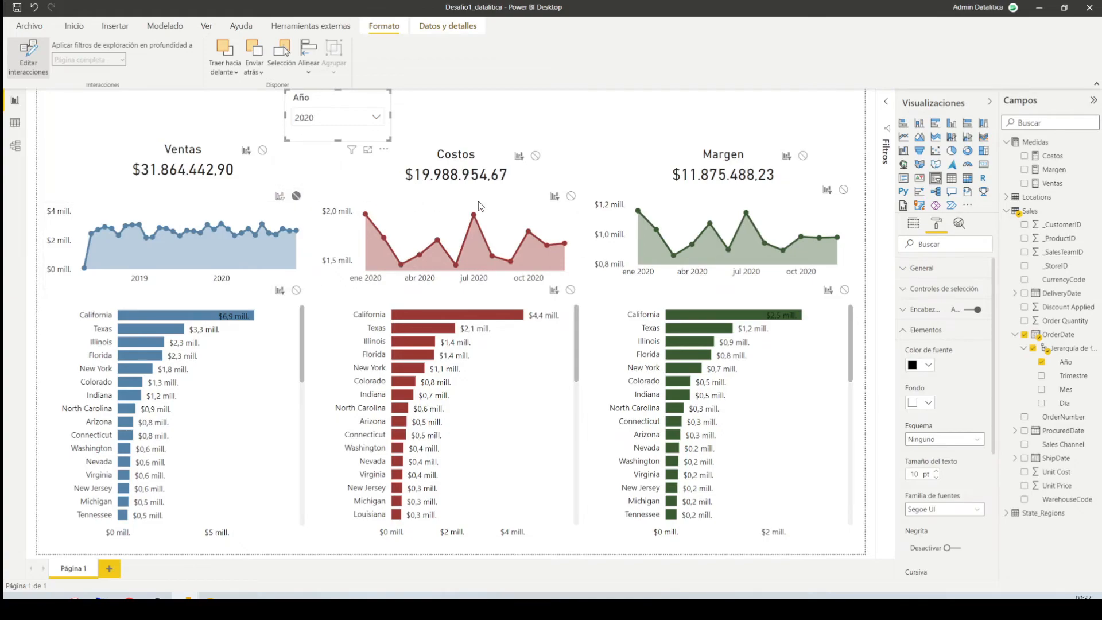
click(571, 196)
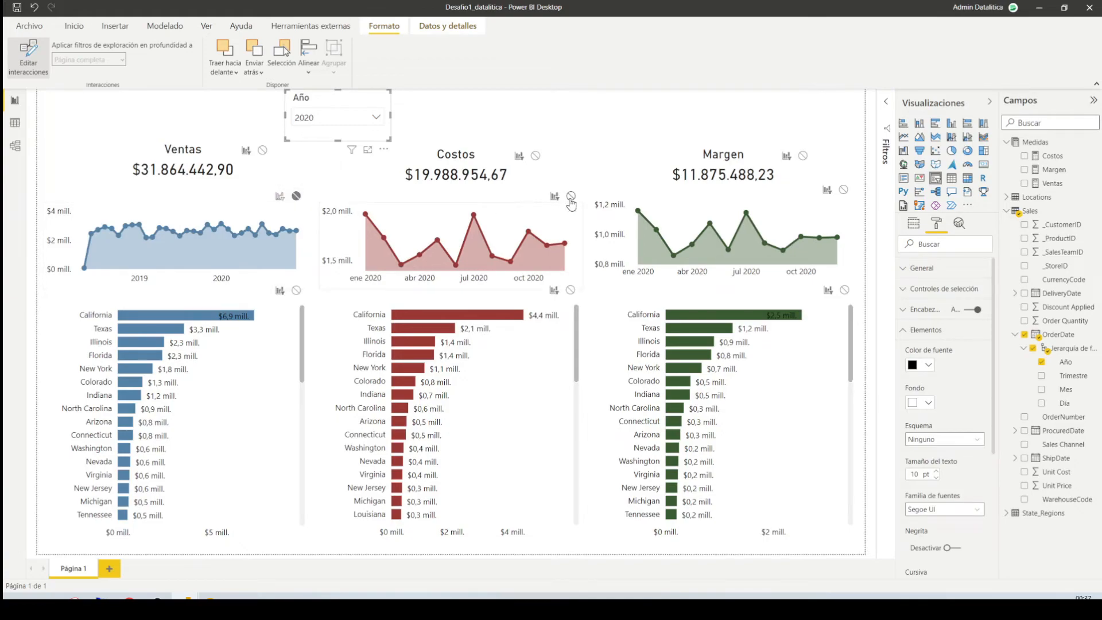
click(843, 189)
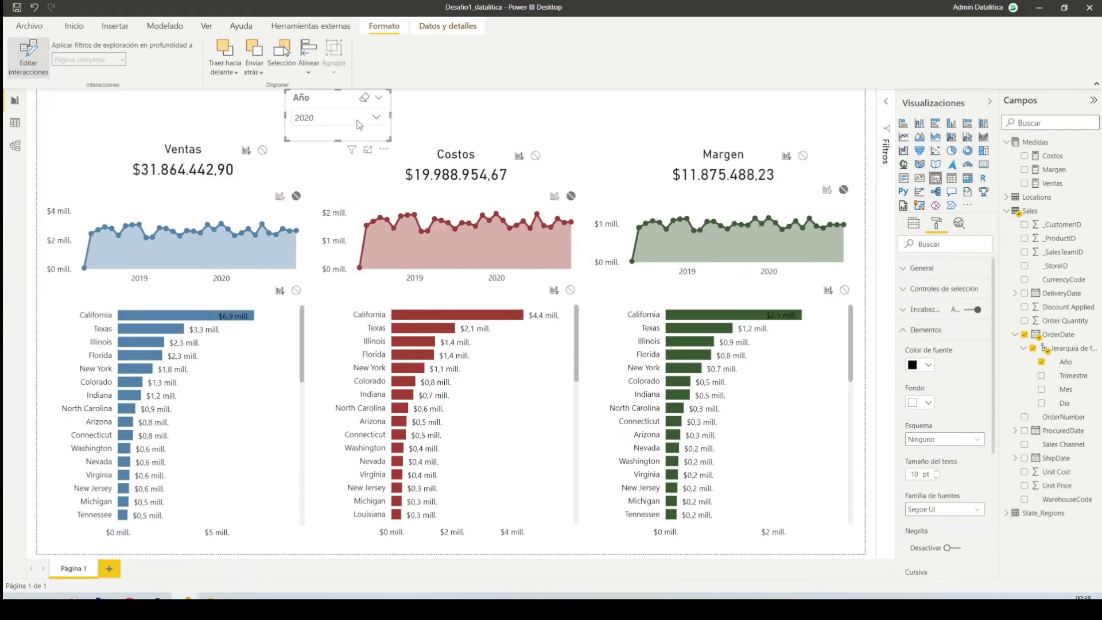
Test the edited slicer interactions with 2019 and 2020, and reset the slicer to all years.
click(376, 117)
click(316, 156)
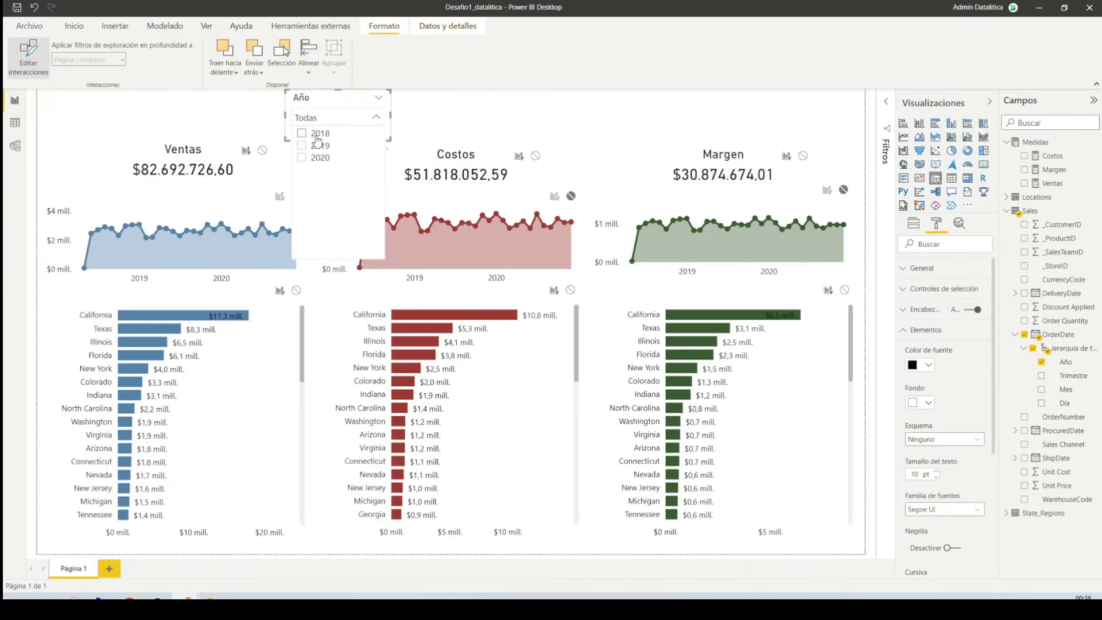
click(317, 145)
click(319, 159)
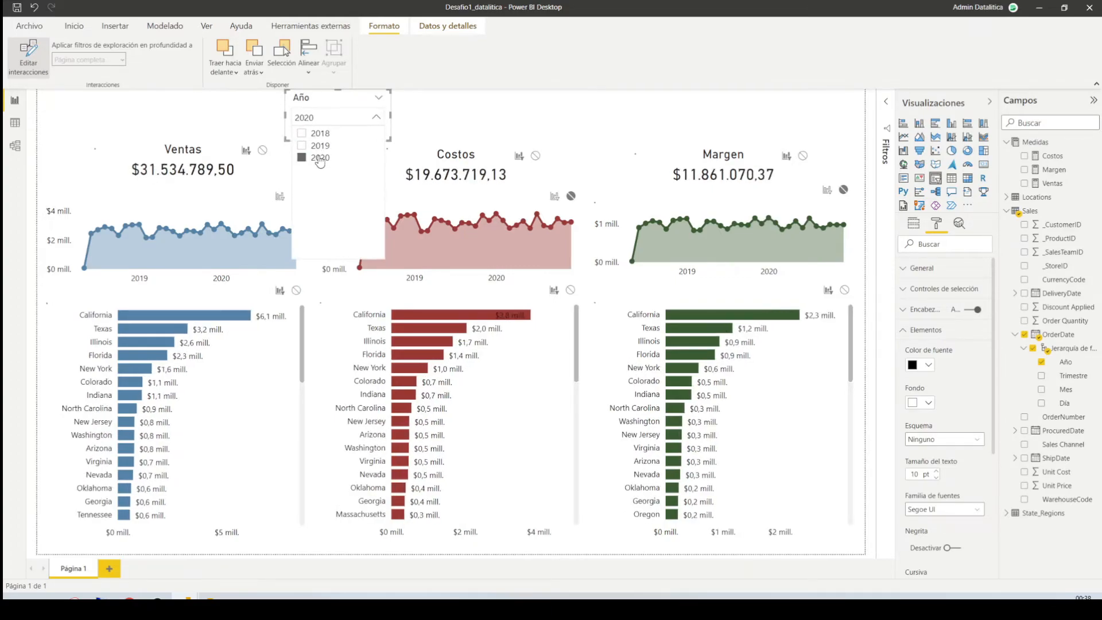
click(319, 159)
click(318, 104)
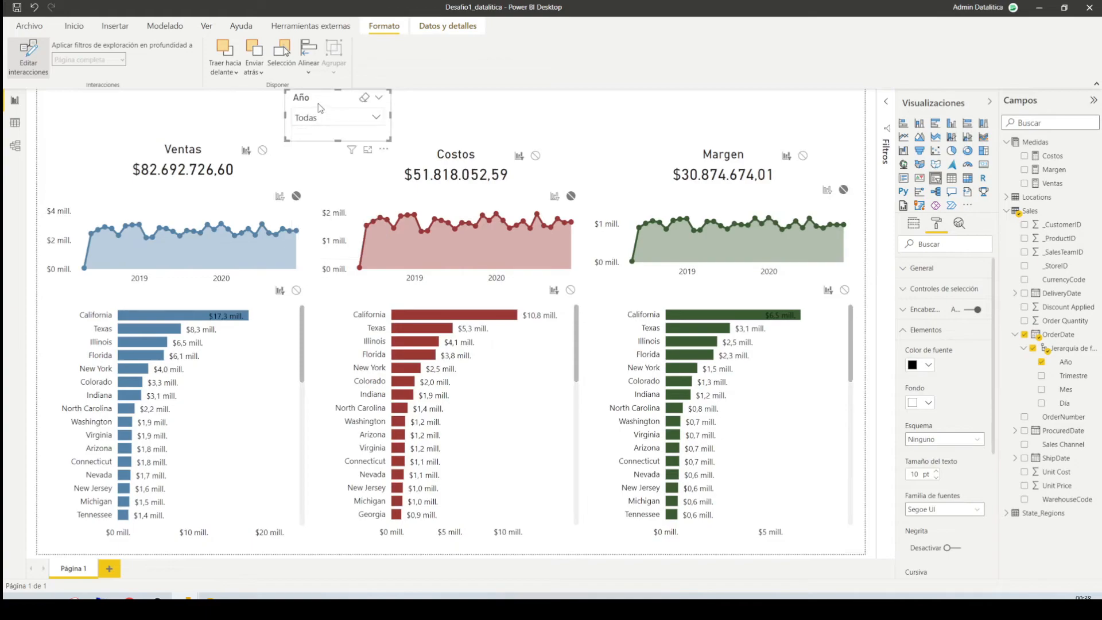
Check the requirement on interactions between line charts in the Desafío 1 article, and return to the Power BI report.
key(alt+Tab)
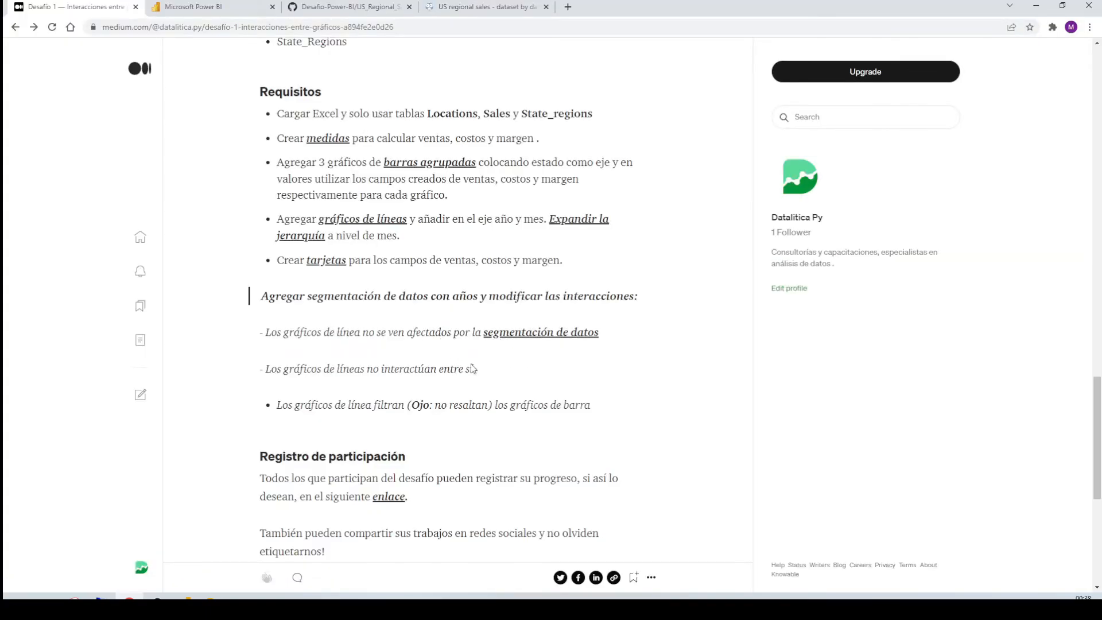
key(alt+Tab)
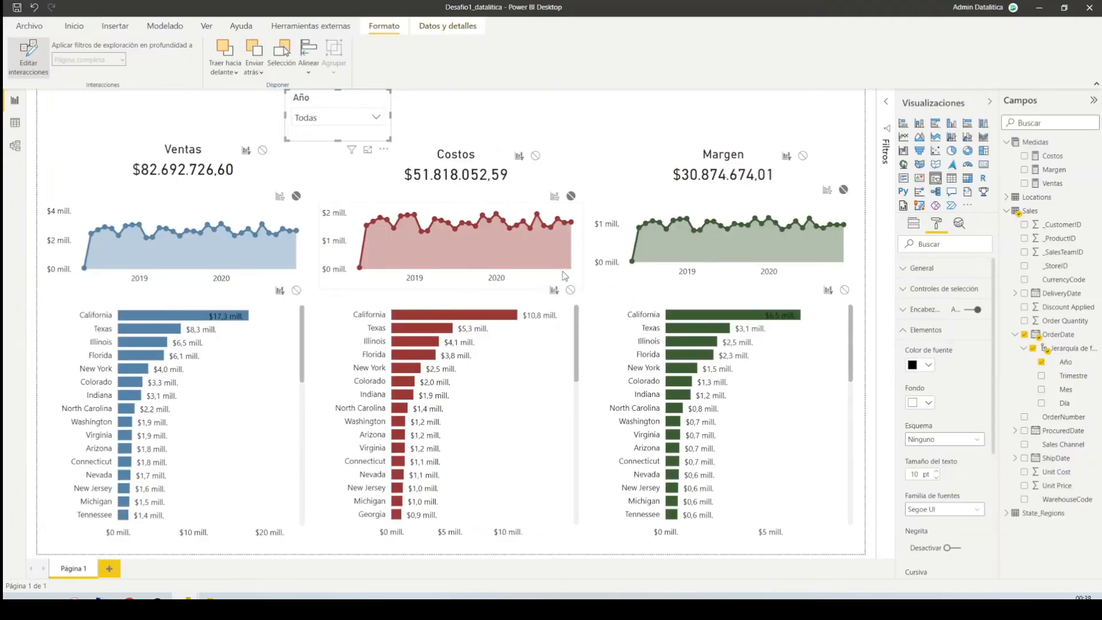
Check the line-chart requirement in the Desafío 1 article and test how selecting different months in the Margen area chart affects the other charts.
key(alt+Tab)
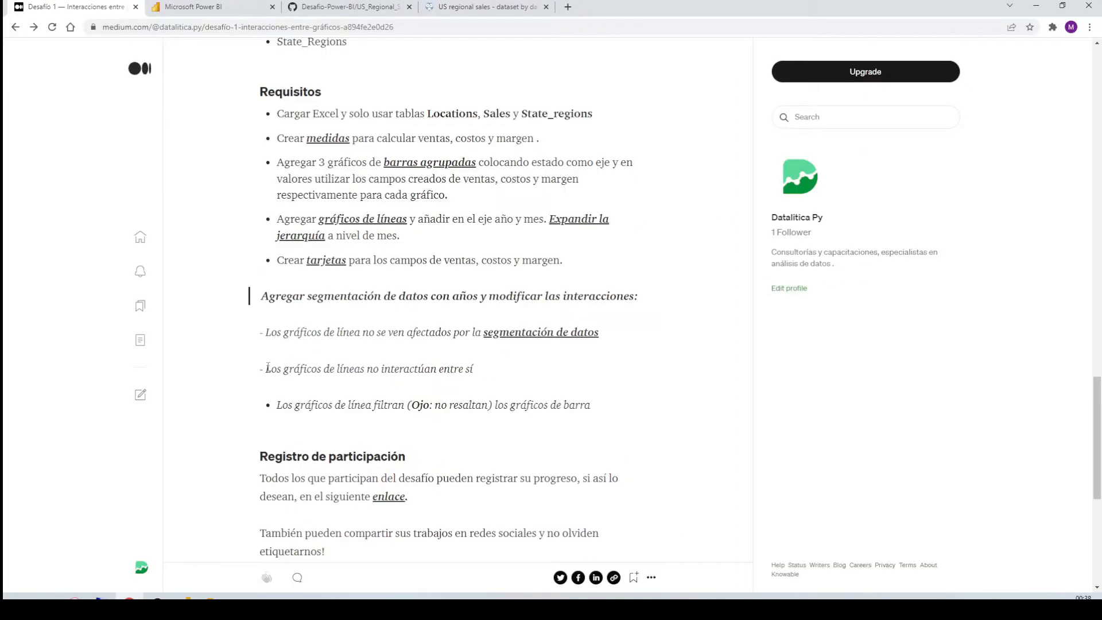
key(alt+Tab)
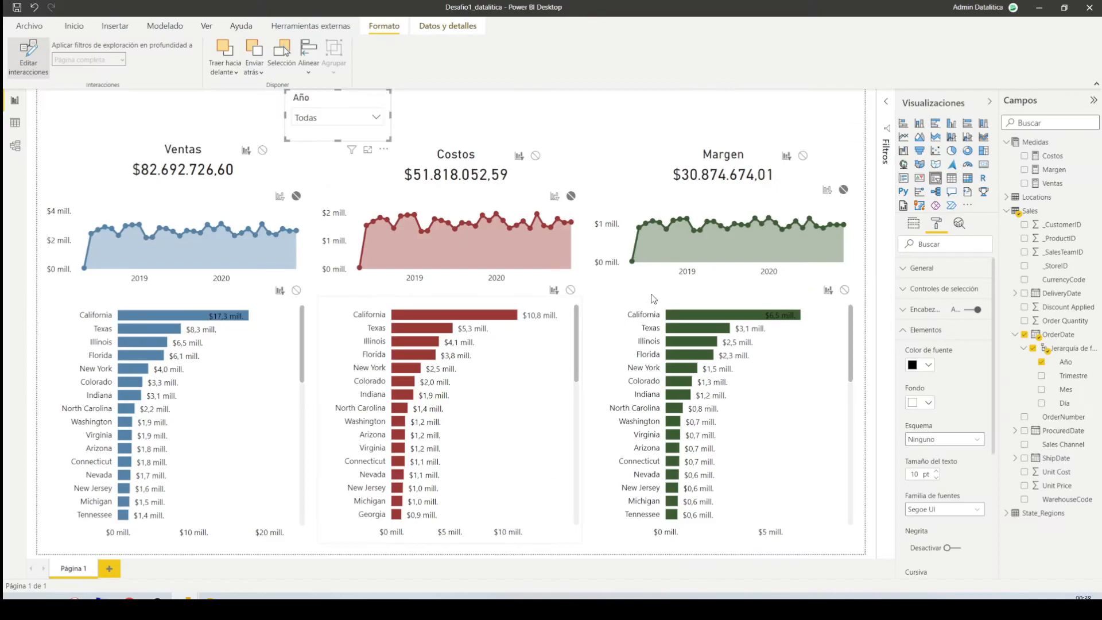
click(717, 227)
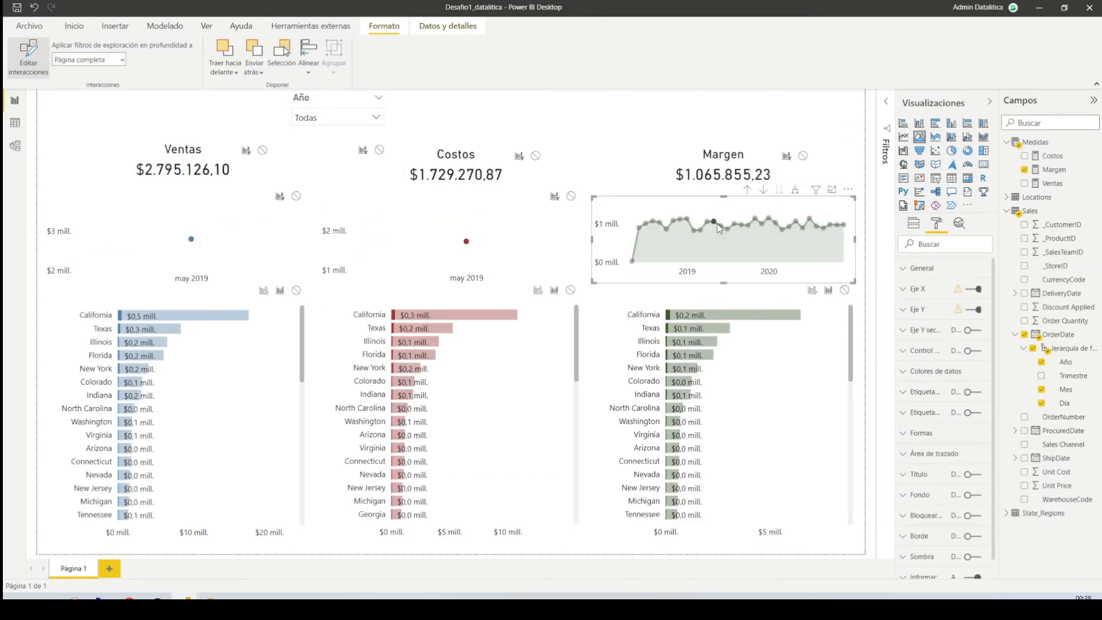
click(742, 226)
click(752, 225)
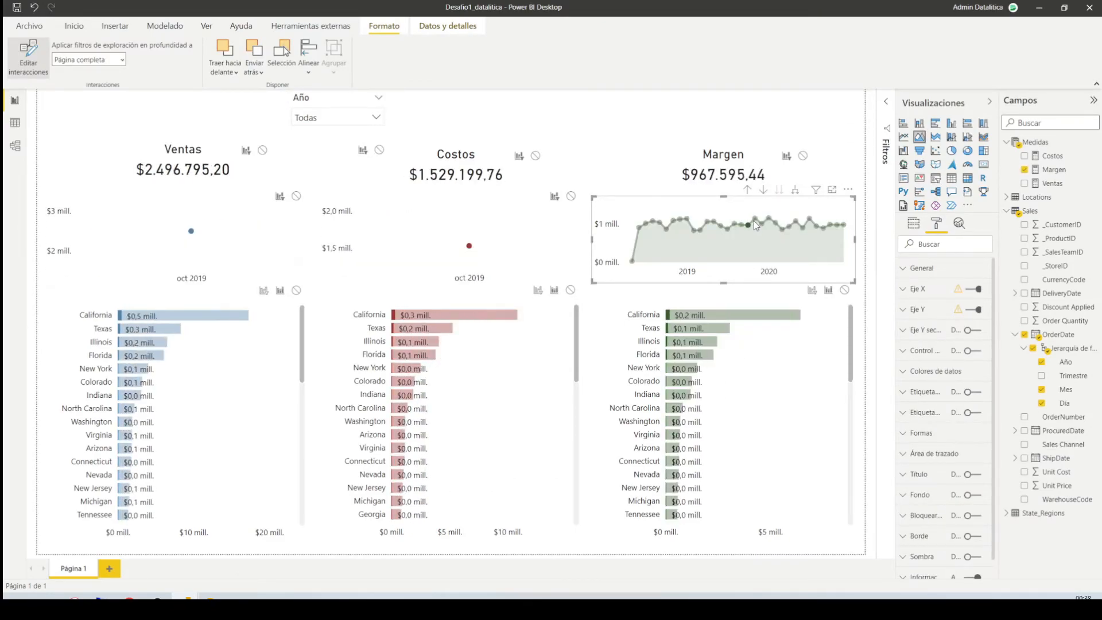
click(757, 222)
click(757, 221)
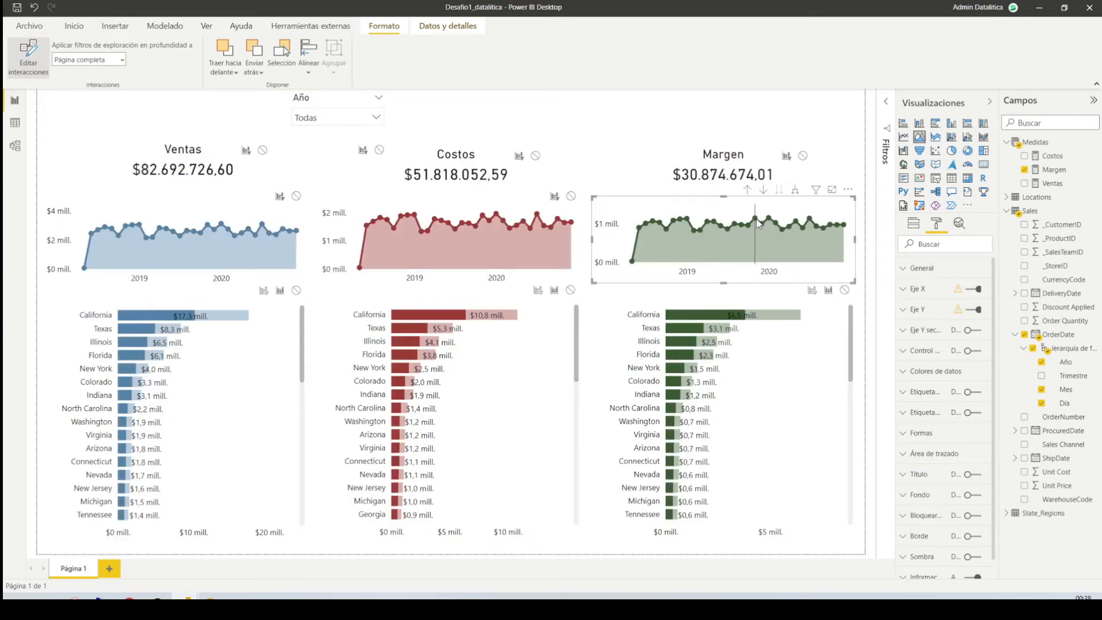
click(756, 222)
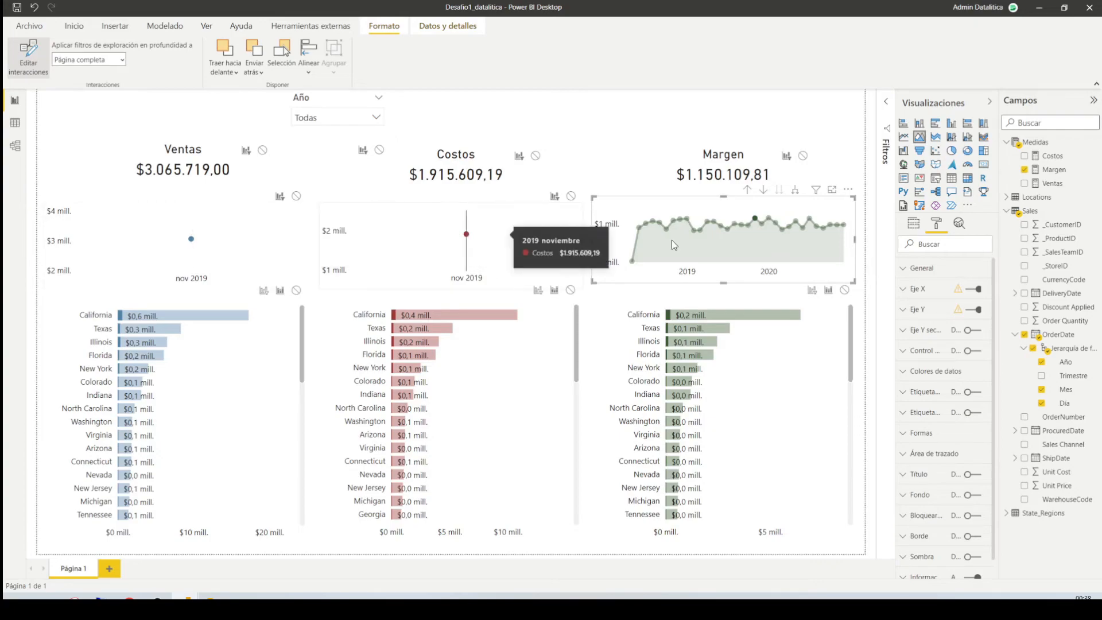
click(769, 219)
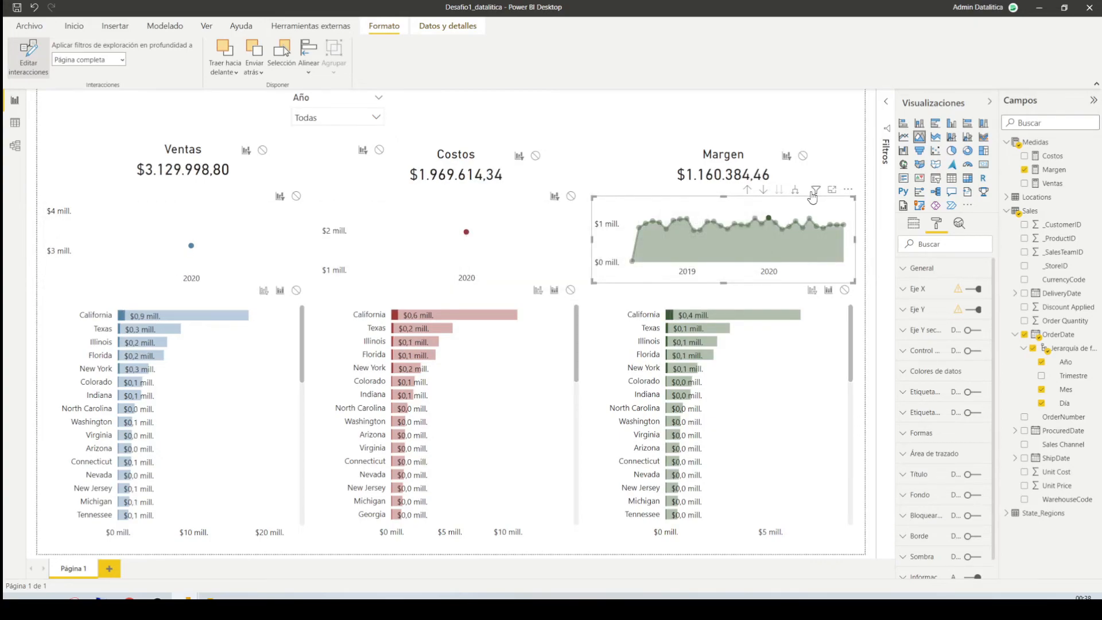
Disable the Margen area chart's interaction with the Costos and Ventas area charts, and the Ventas area chart's interaction with Costos and Margen.
click(571, 196)
click(295, 195)
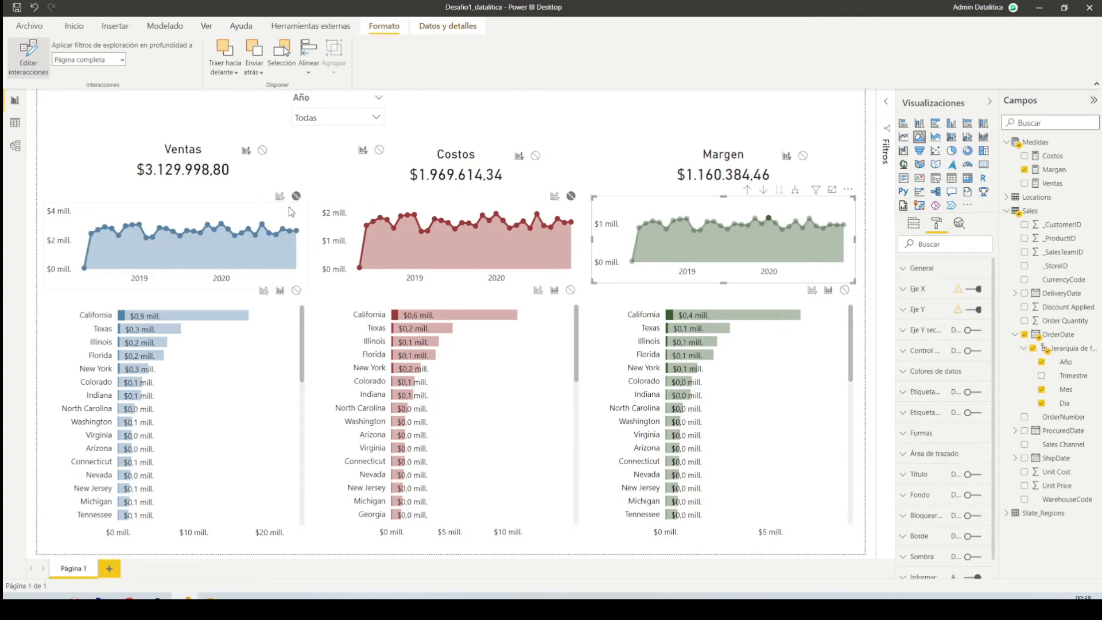
click(282, 229)
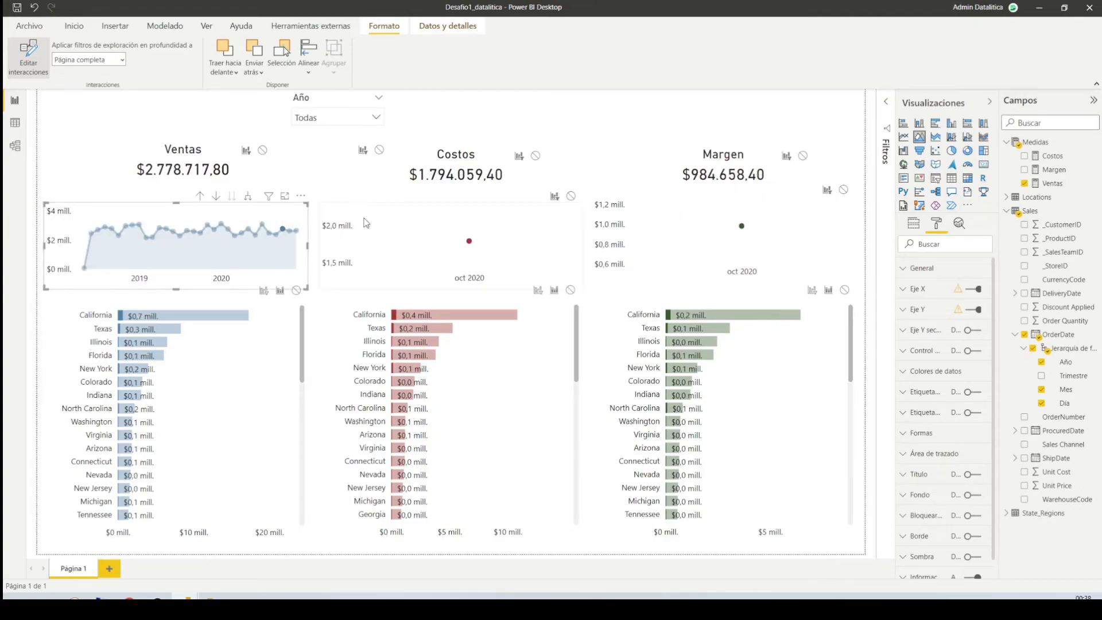
click(571, 196)
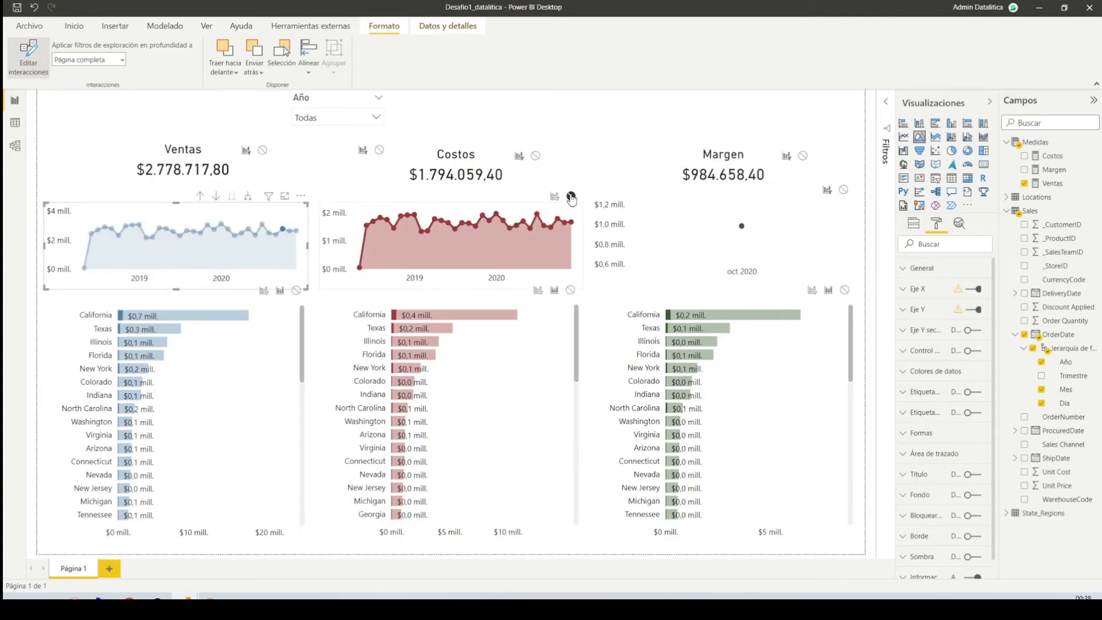
click(843, 190)
Disable the Costos area chart's interaction with the Margen and Ventas area charts, and clear its month selection.
click(537, 214)
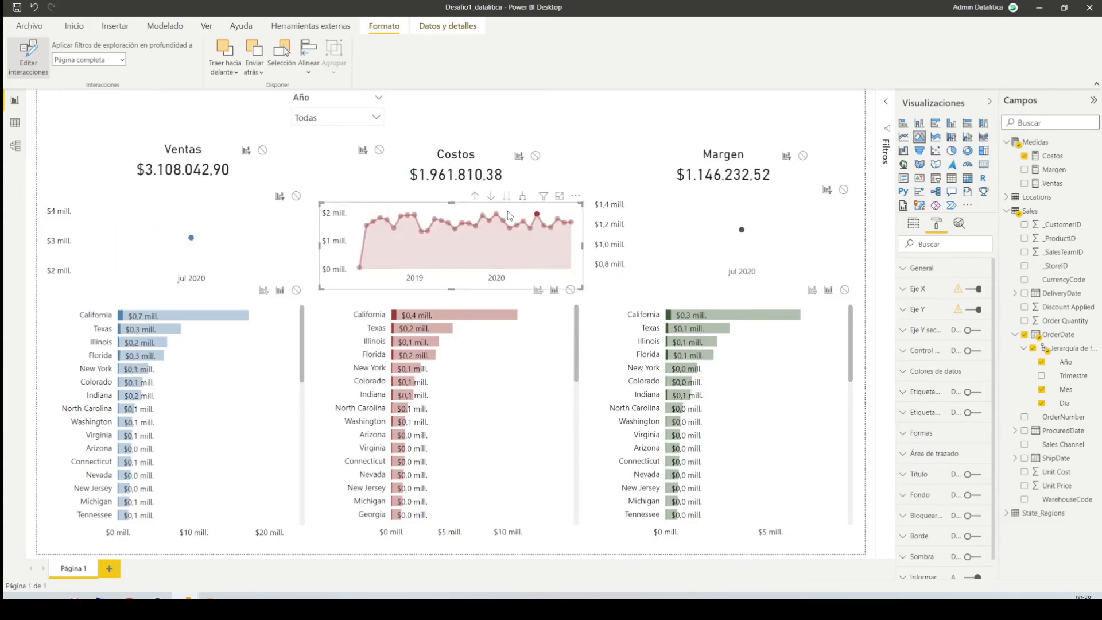
click(843, 190)
click(297, 196)
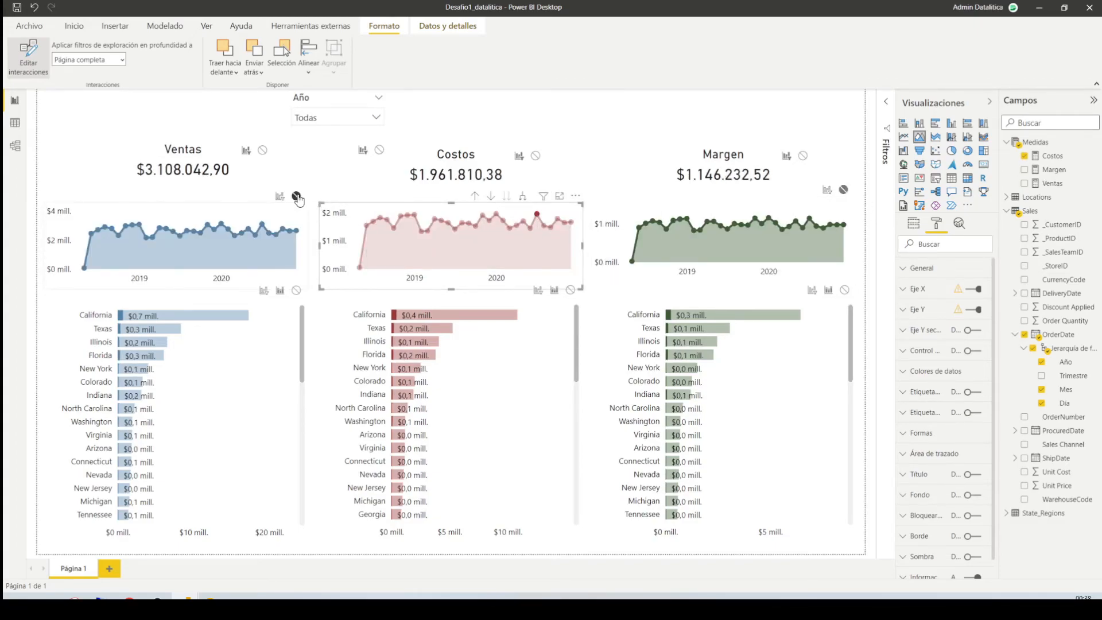
click(400, 218)
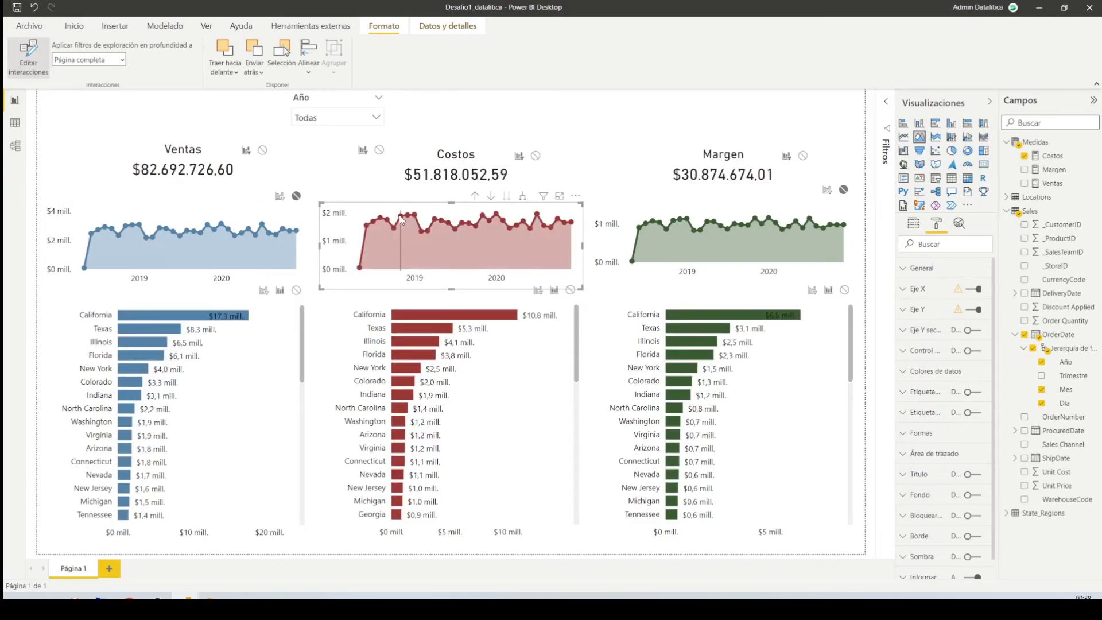
Check how line charts must affect the bar charts in the Desafío 1 article, and return to the Power BI report.
key(alt+Tab)
scroll(400, 227, down, 1)
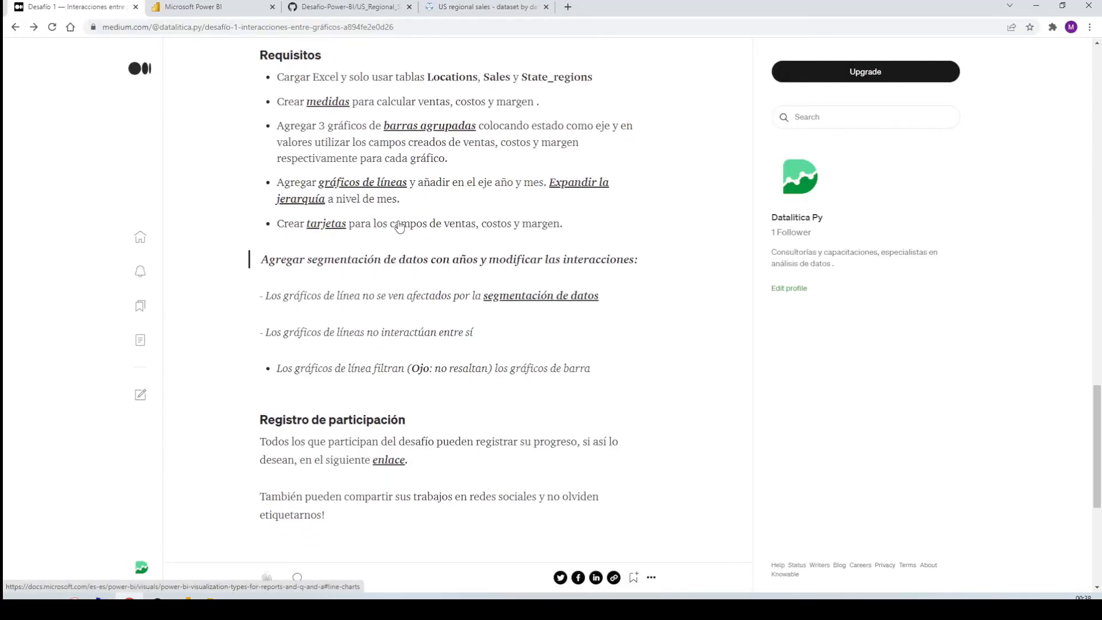
key(alt+Tab)
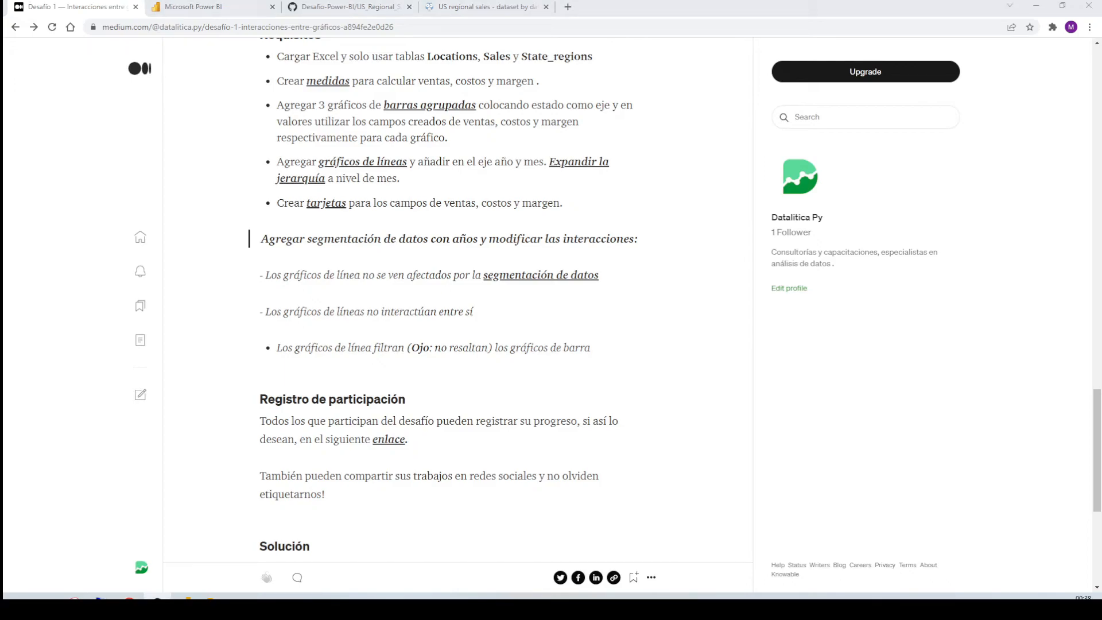
key(alt+Tab)
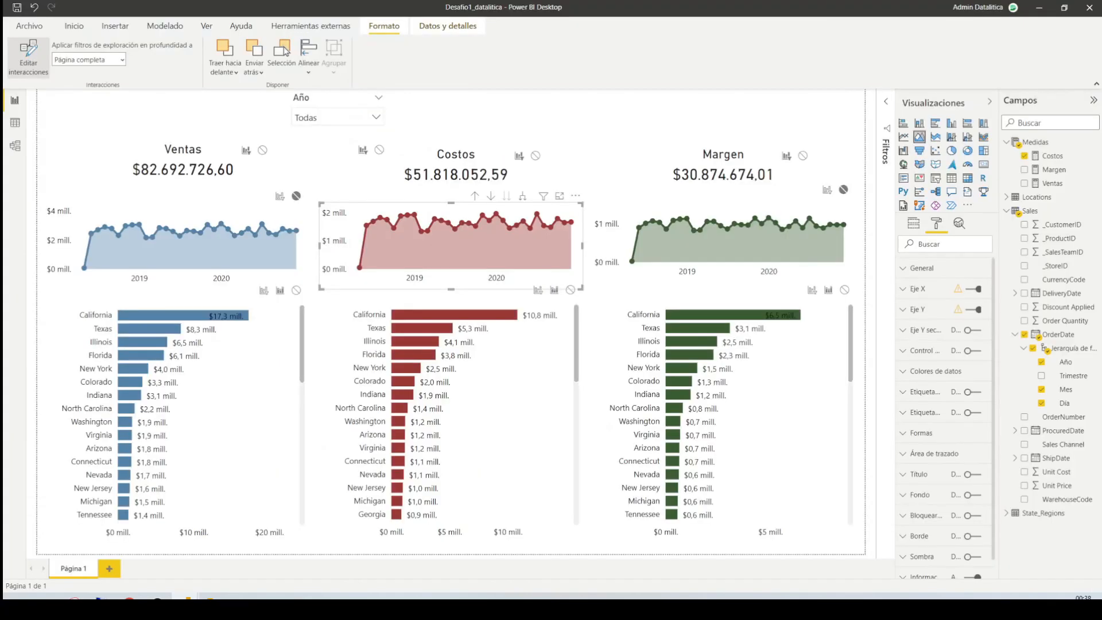
Select a month in the Ventas area chart and set its interaction with the Ventas, Costos and Margen bar charts to Filtro.
click(216, 229)
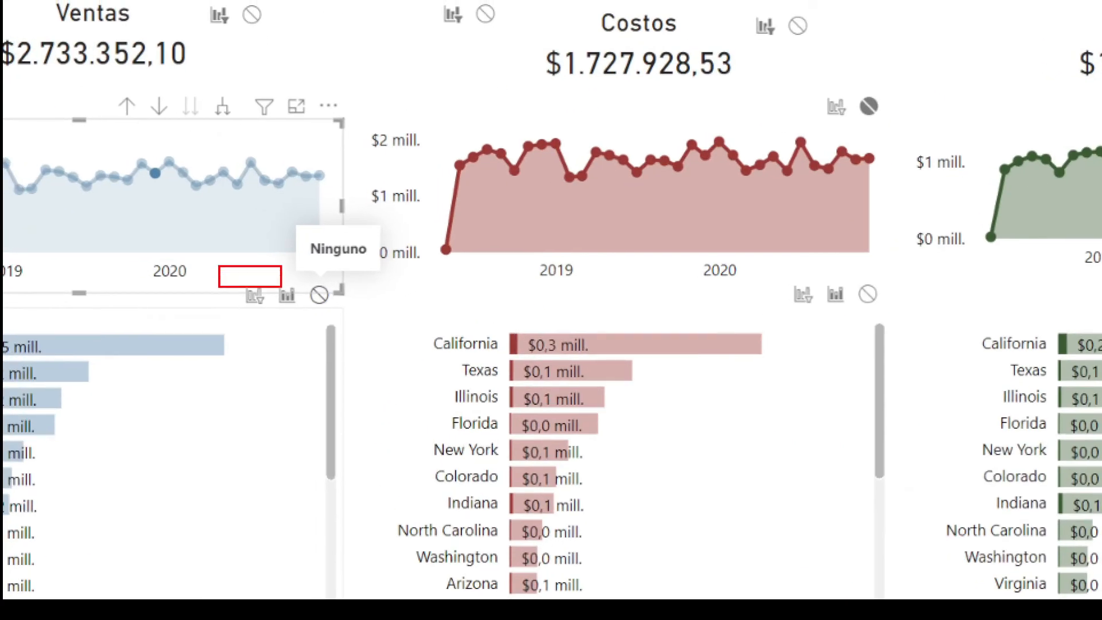
drag(287, 313, 287, 413)
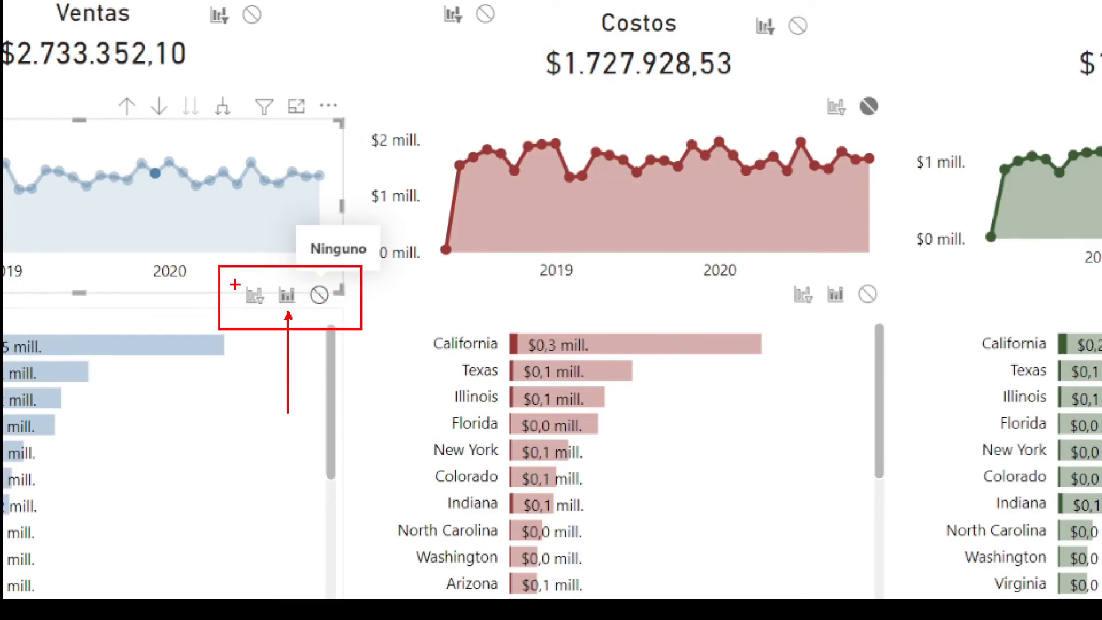
drag(236, 283, 264, 305)
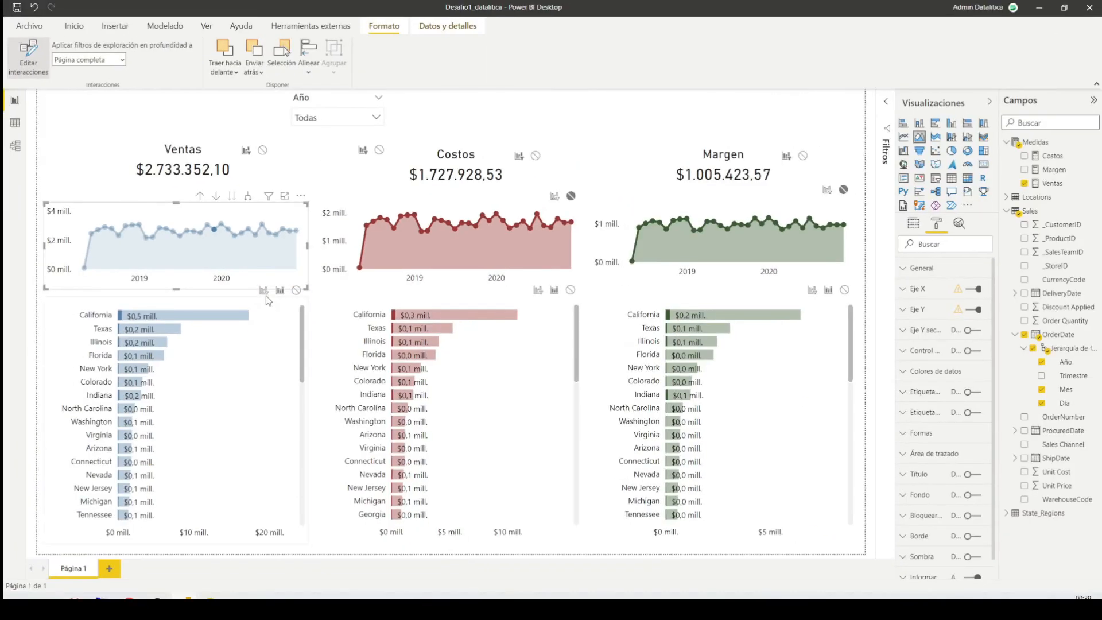
click(263, 291)
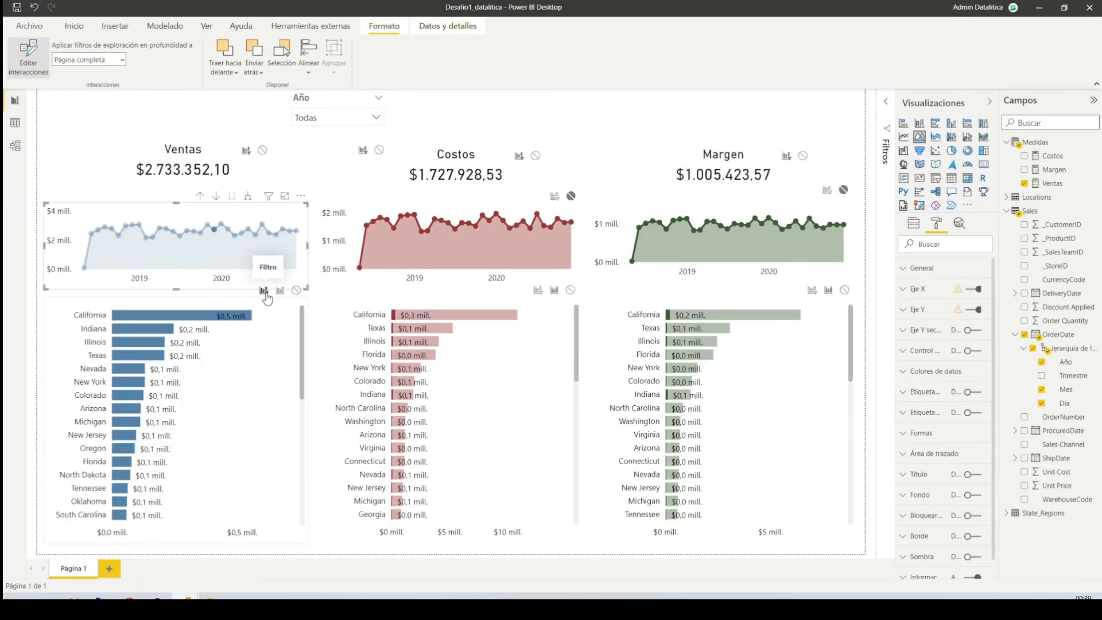
click(540, 292)
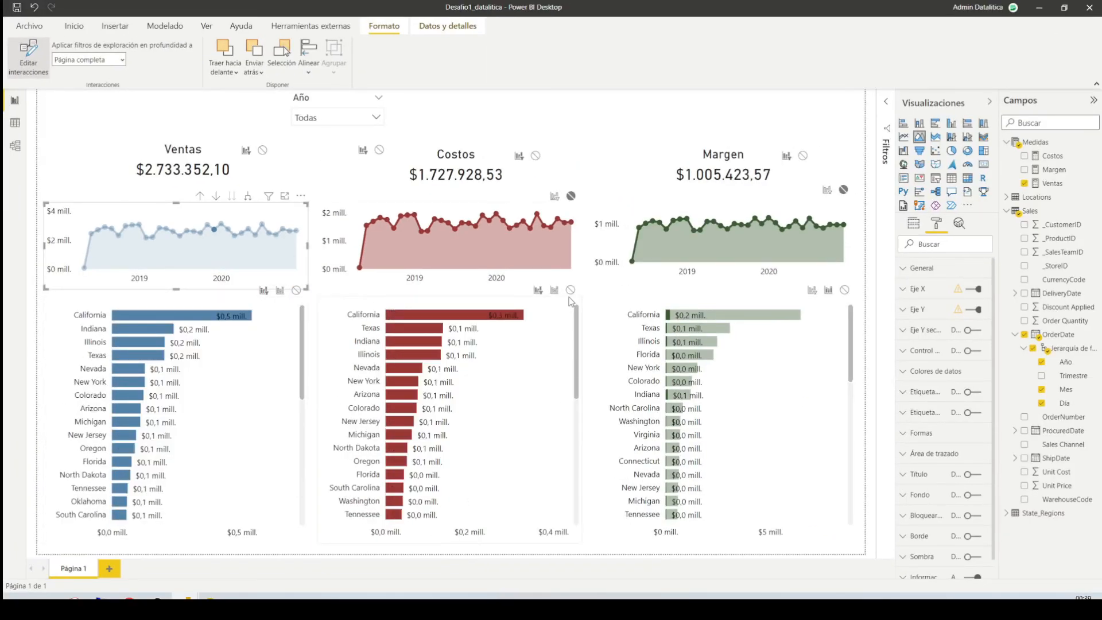
click(812, 291)
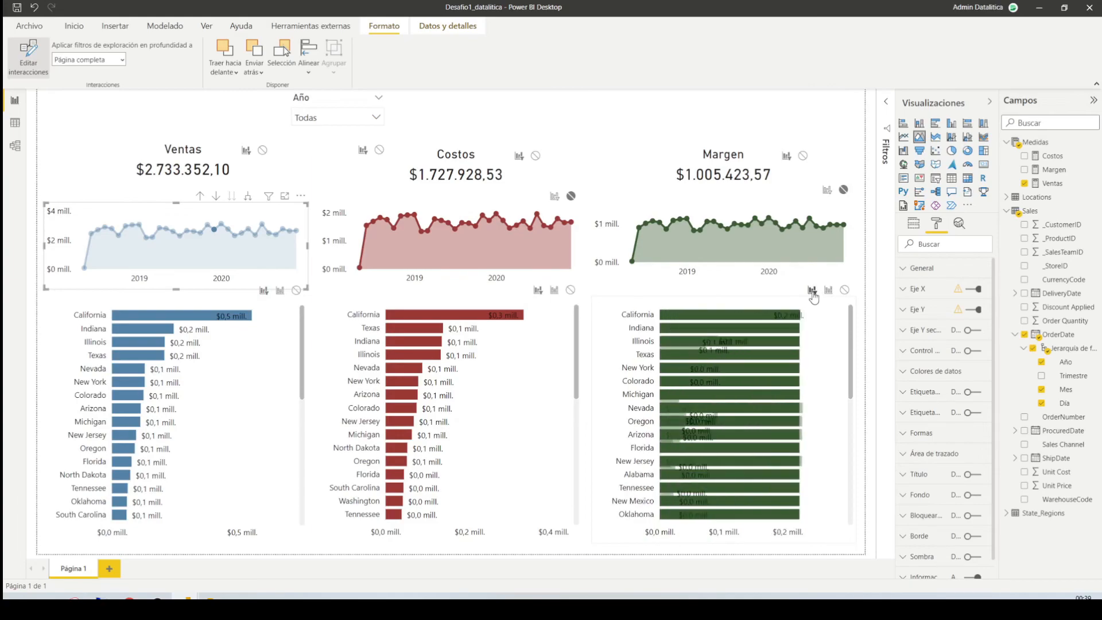
Select a month in the Costos area chart and set its interaction with the Margen bar chart to Filtro.
click(437, 217)
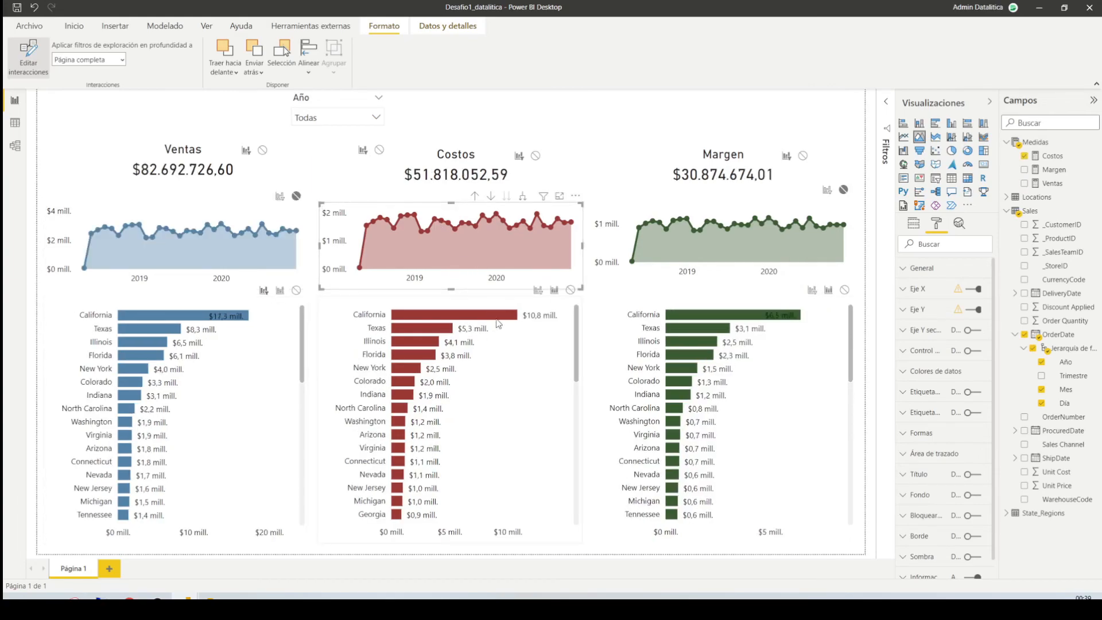
click(511, 229)
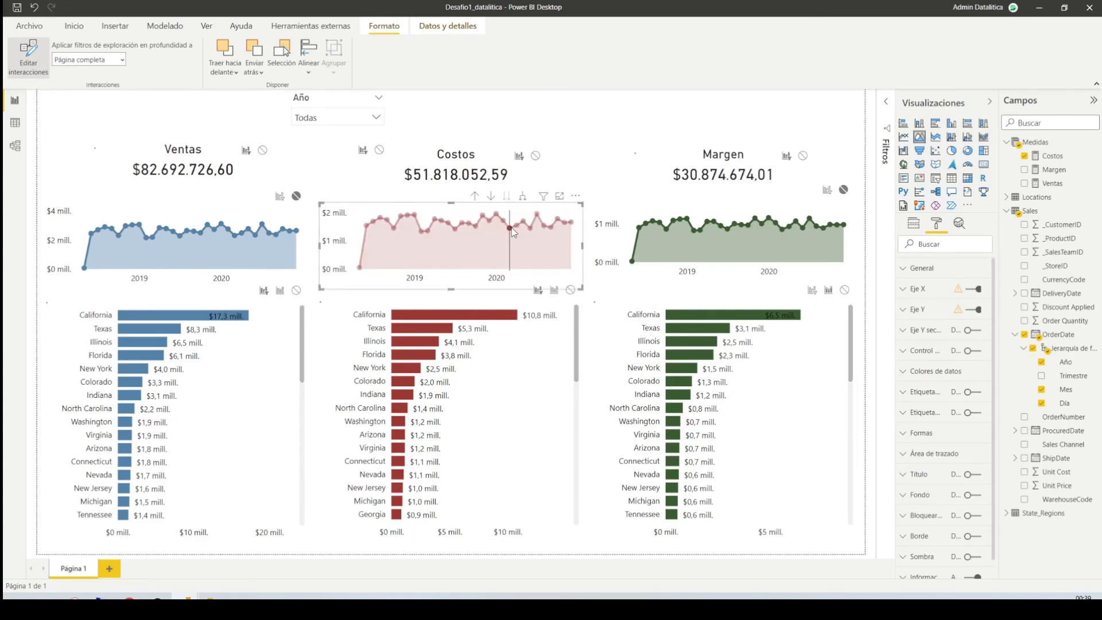
click(812, 290)
Set the Margen area chart's interaction with the Margen, Costos and Ventas bar charts to Filtro, and turn off Editar interacciones.
click(764, 224)
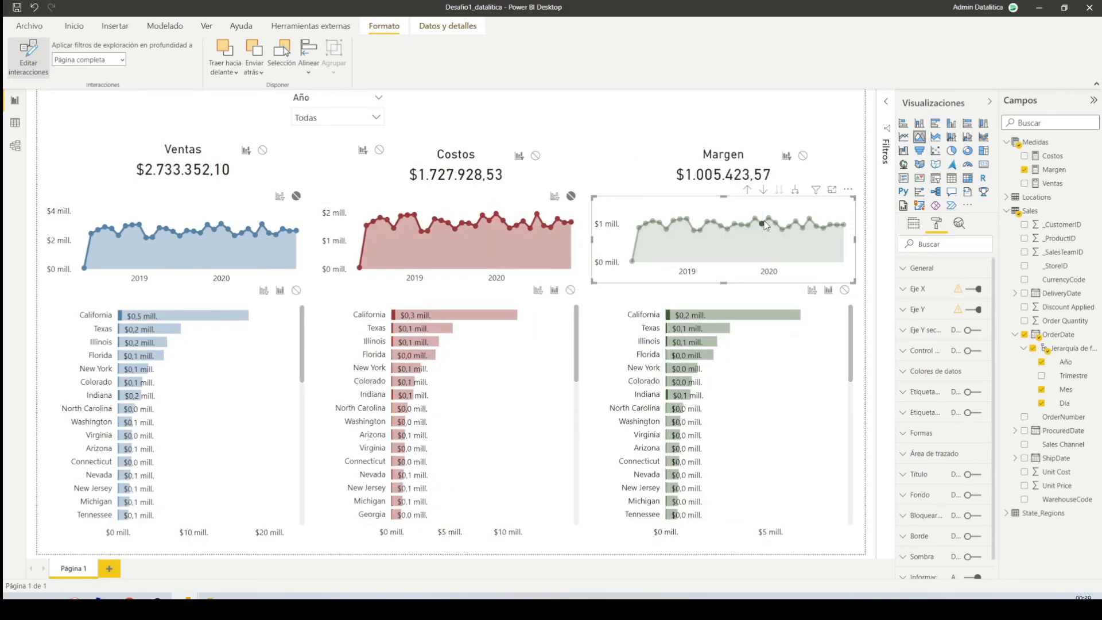
click(812, 291)
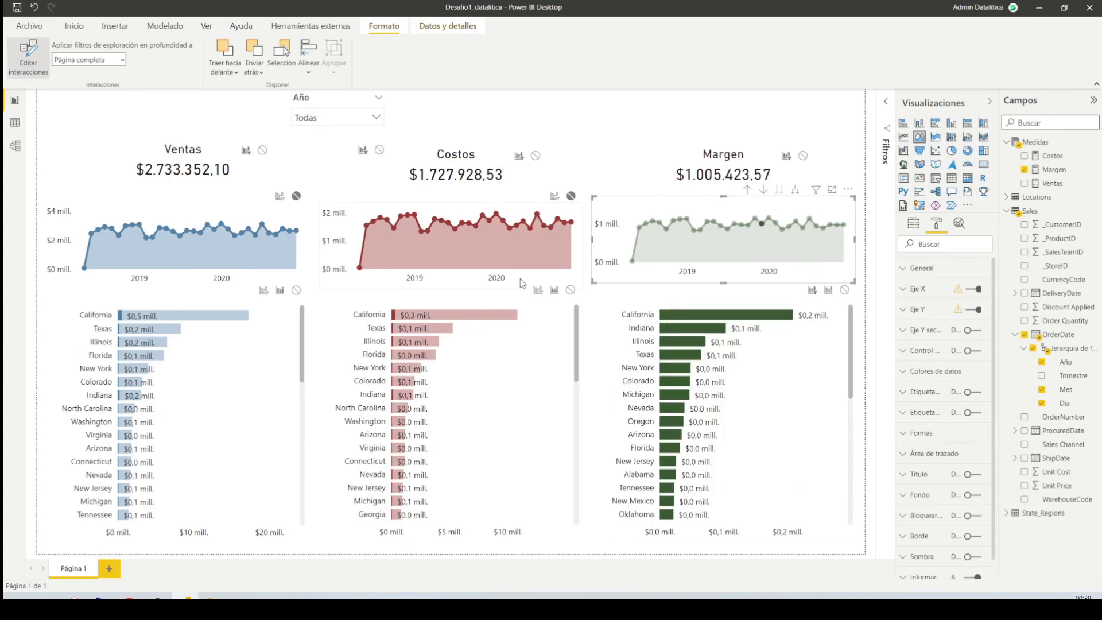
click(537, 290)
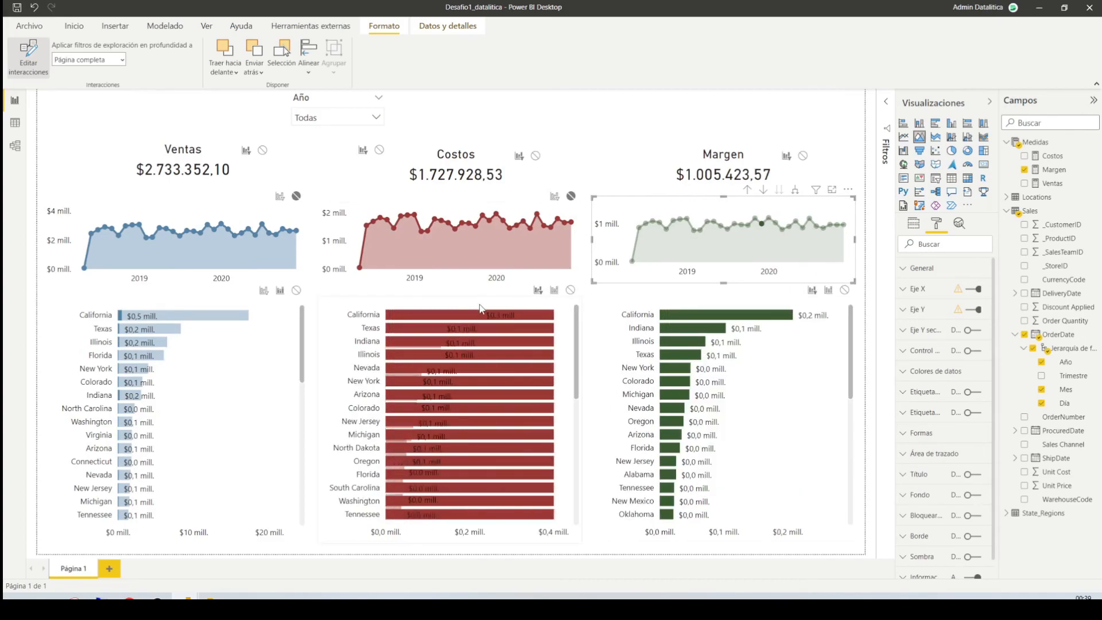
click(262, 291)
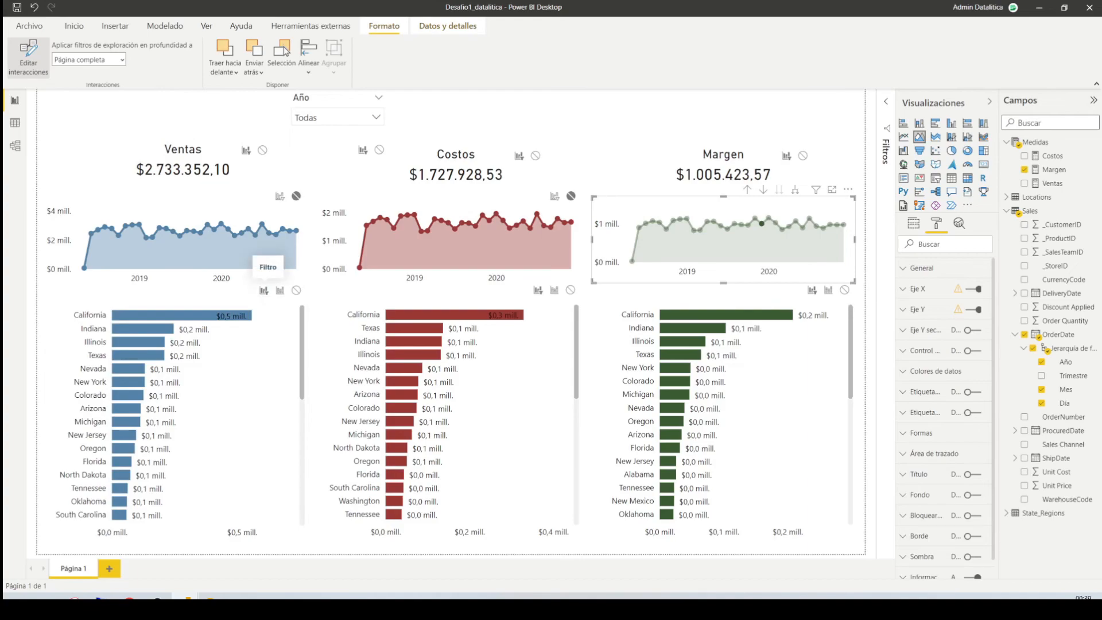
click(31, 62)
click(31, 62)
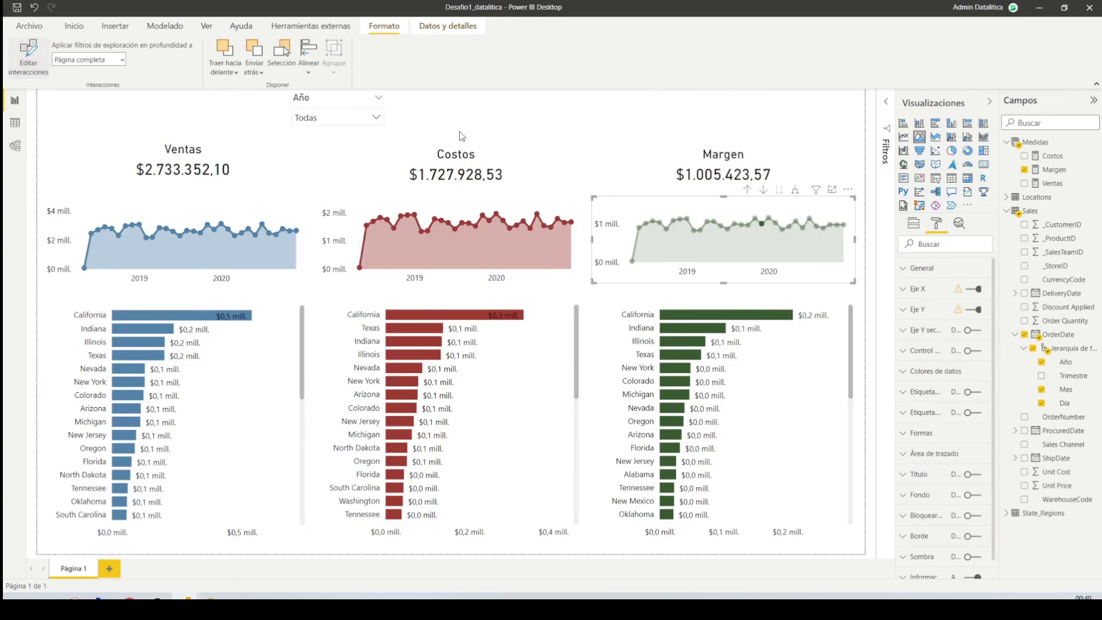
Move the Año slicer above the Costos card and add a text box reading "Desafío 1 - Interacciones entre gráficos" in the page's upper-left corner.
drag(340, 108, 428, 98)
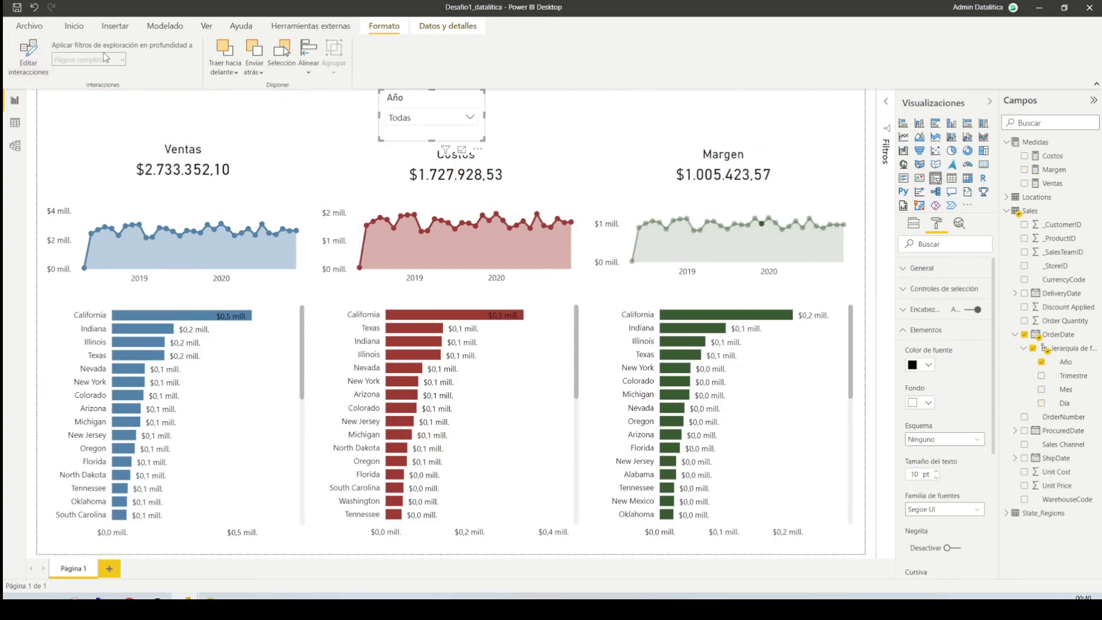
click(74, 26)
click(505, 58)
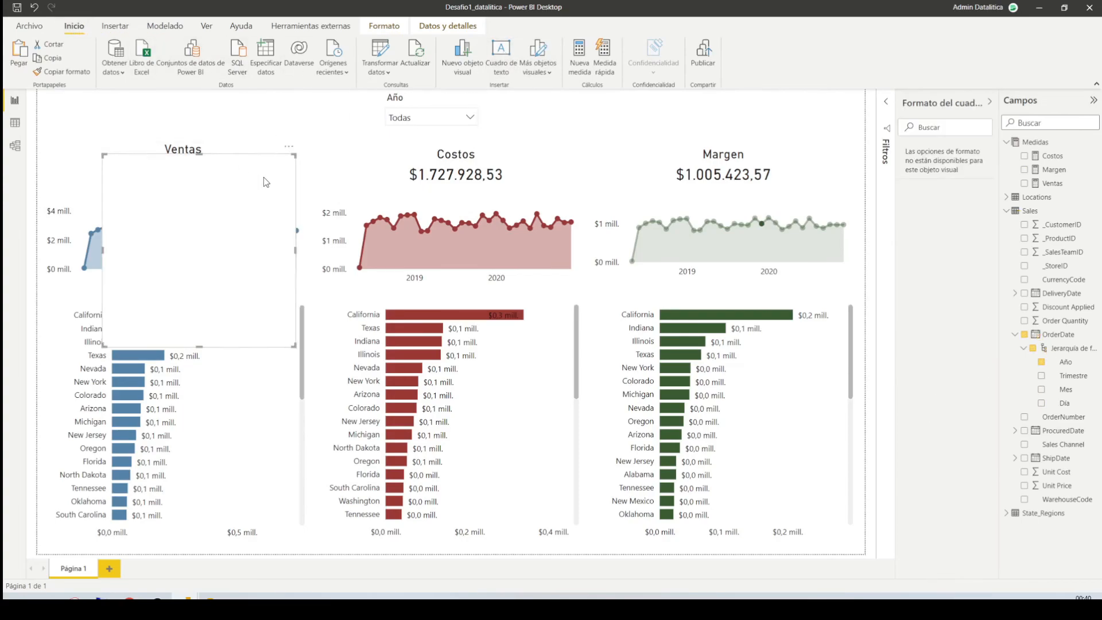
drag(290, 150, 223, 92)
click(159, 106)
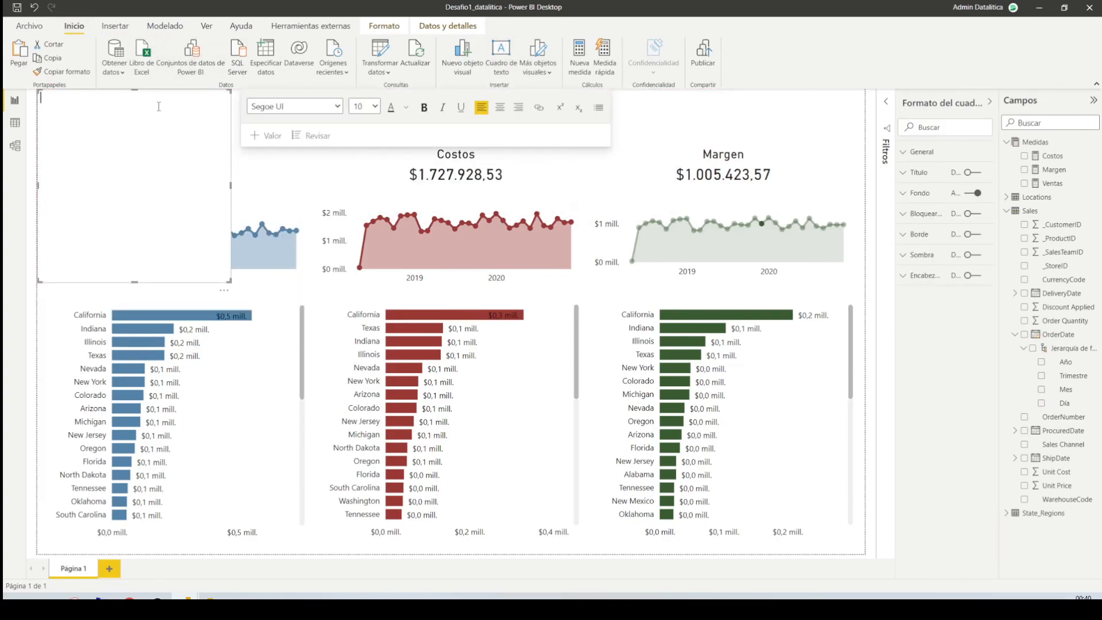
text(Desag)
text(ío 1 - Interacciones entre gráficp)
drag(229, 281, 332, 126)
Format the report title text as 16 pt, bold and centred.
drag(188, 103, 41, 103)
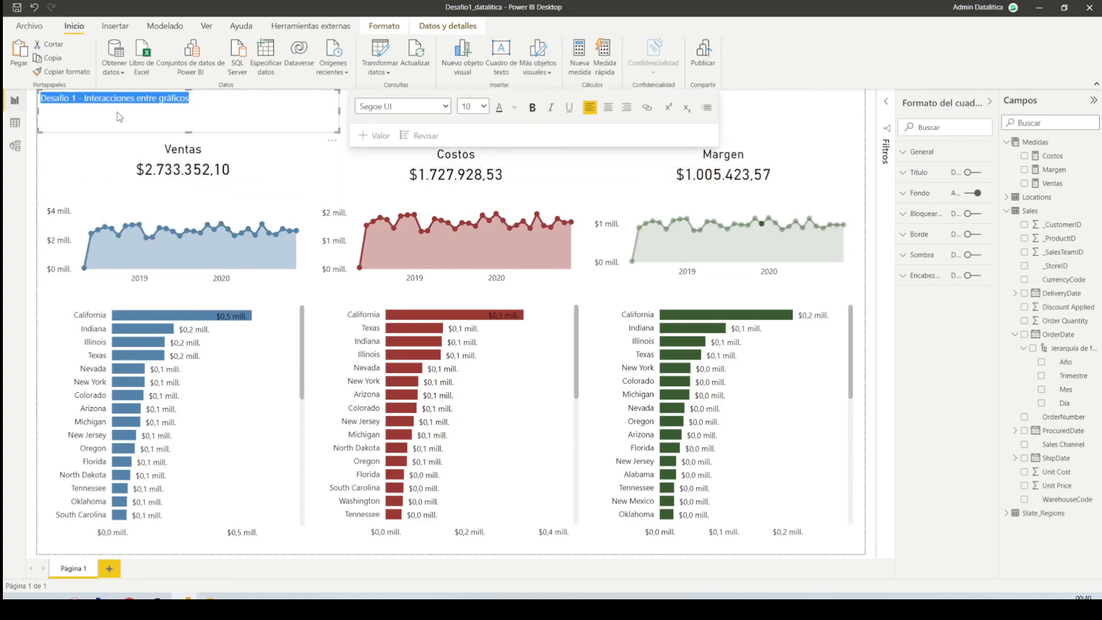
click(486, 107)
click(486, 107)
click(473, 203)
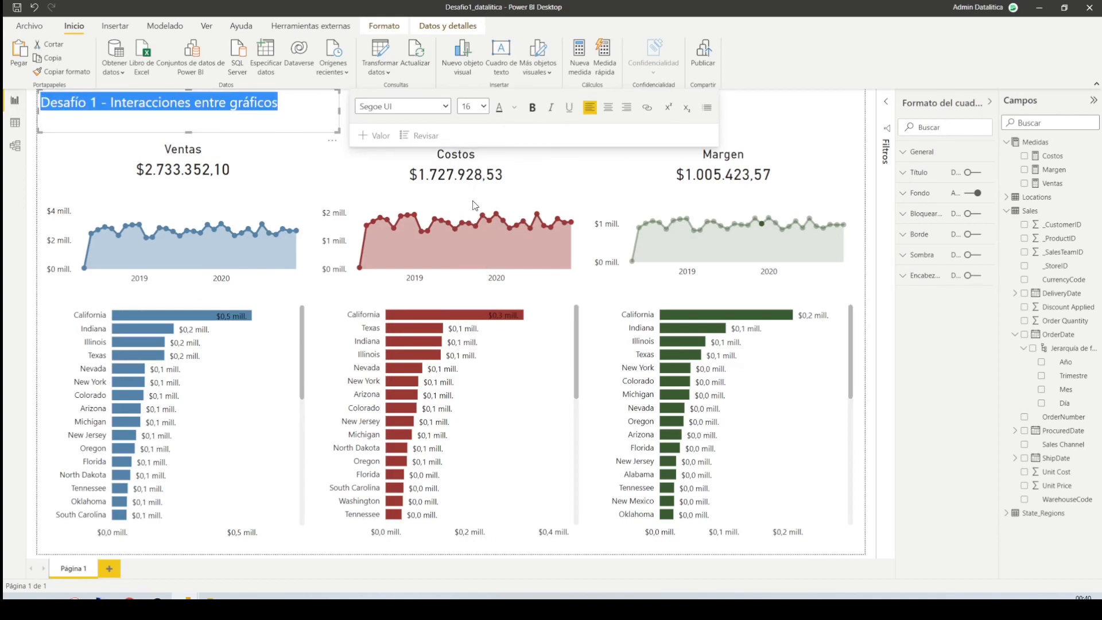
click(533, 109)
click(608, 107)
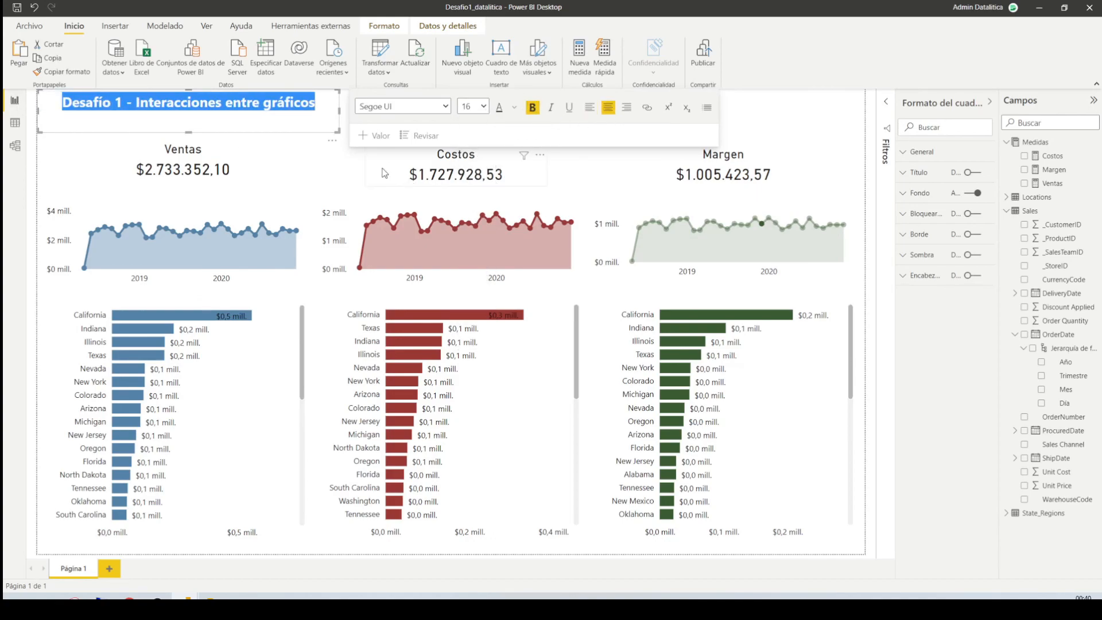
click(289, 126)
click(307, 146)
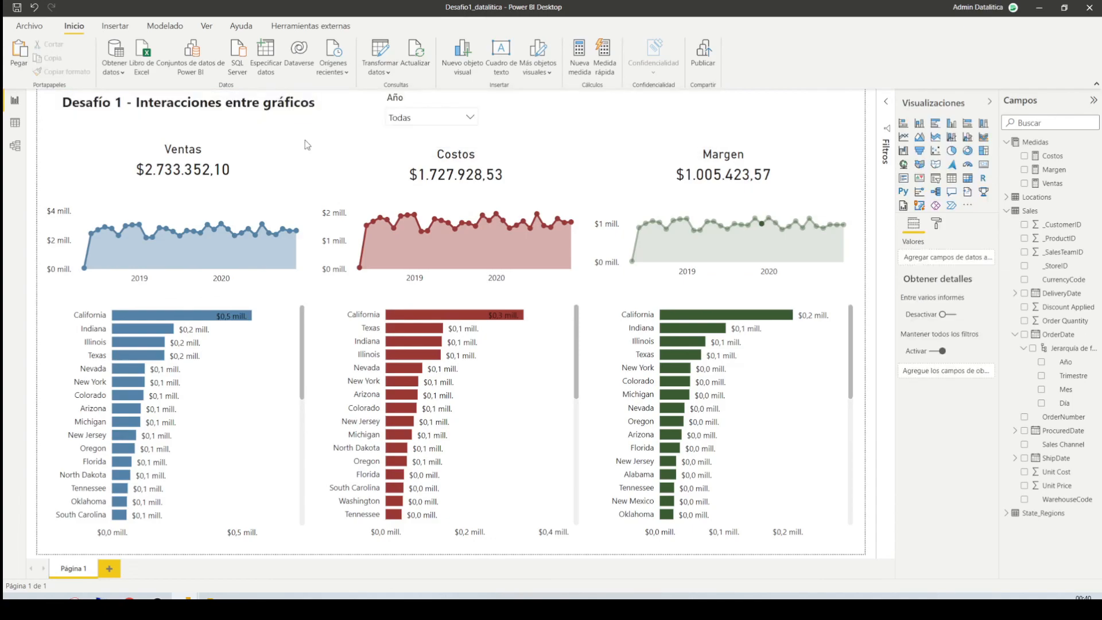
Switch to the Desafío 1 article in the browser and read the Registro de participación section.
key(alt+Tab)
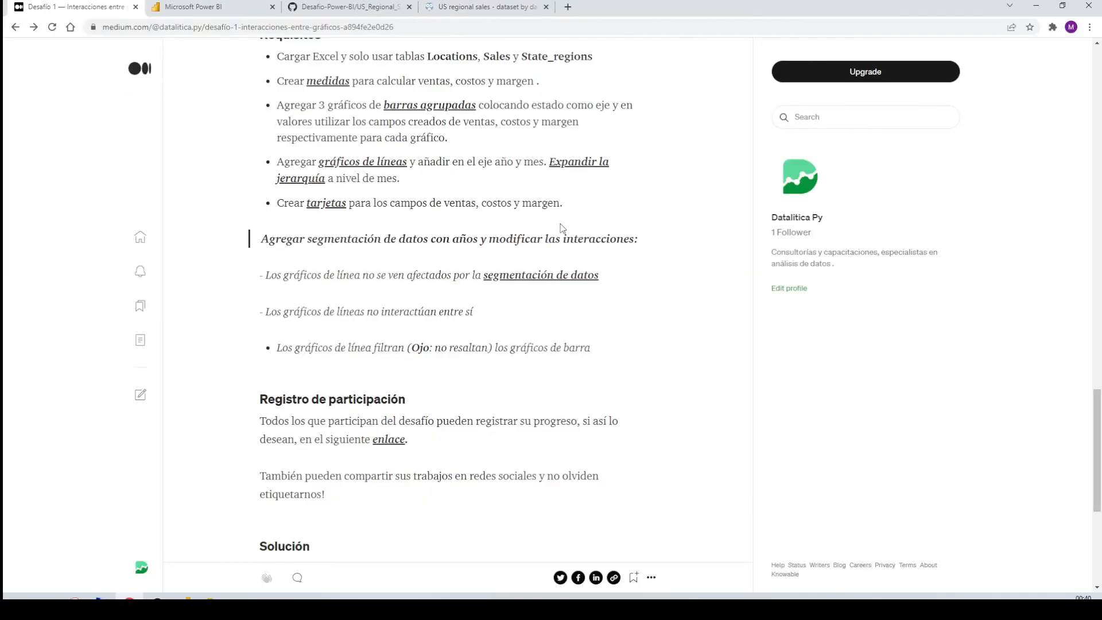
scroll(415, 331, down, 2)
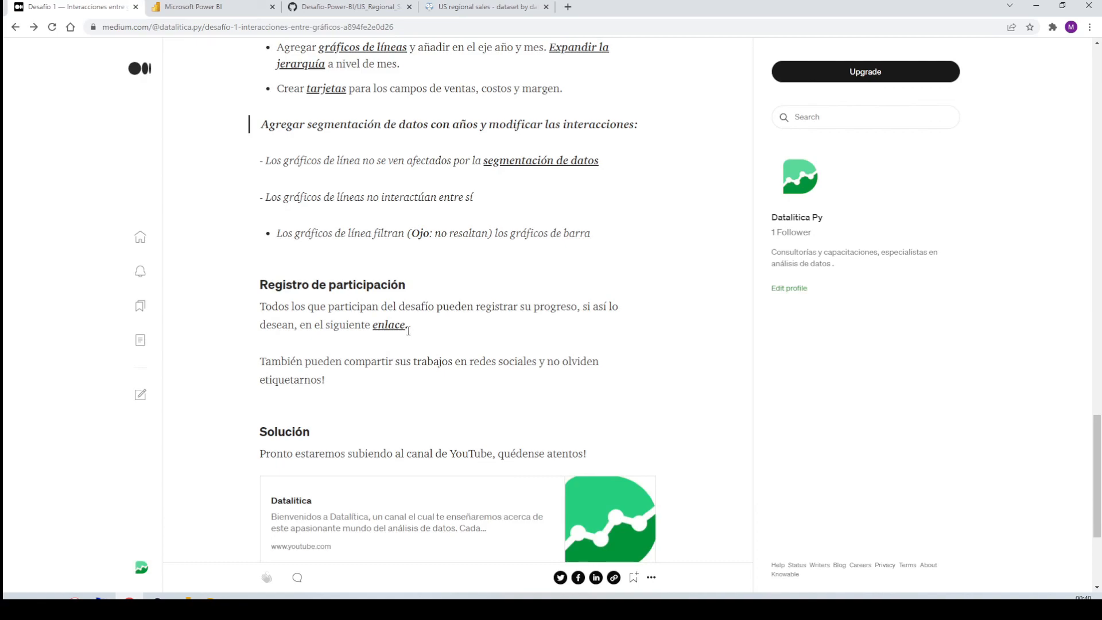